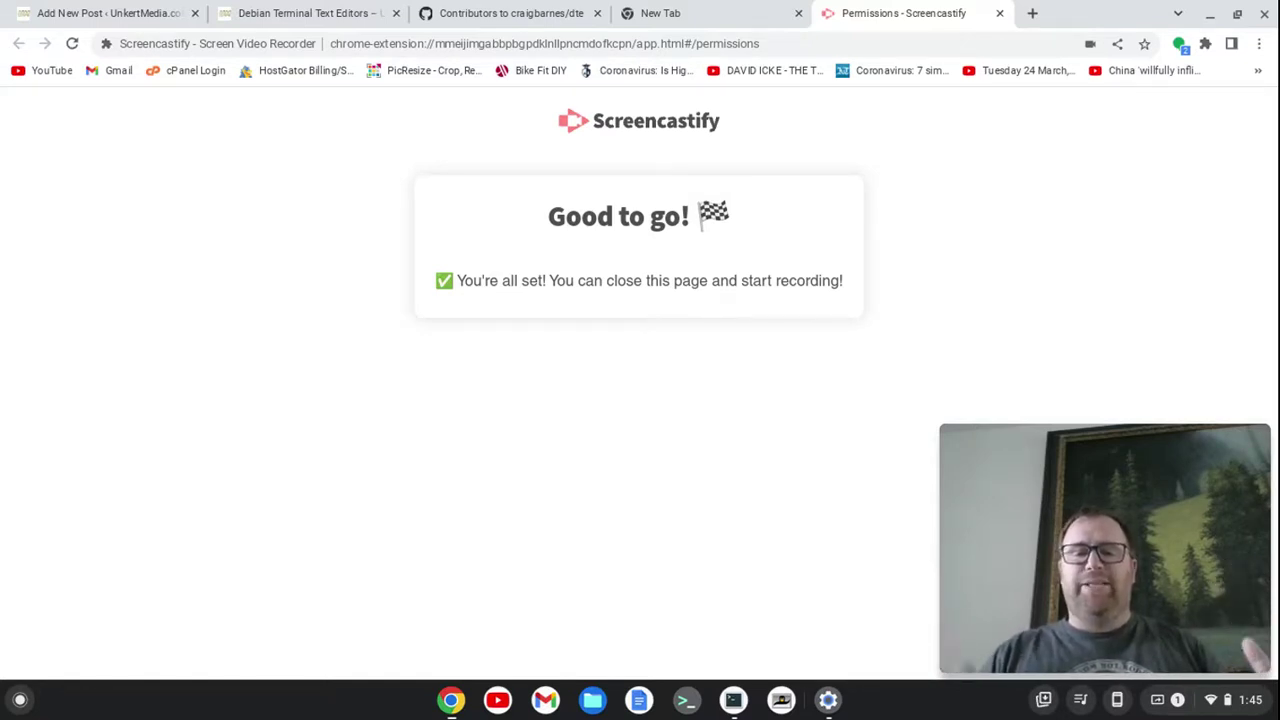
- Switch to the Linux terminal with the browser minimized and purge the dte package with apt as root, confirming the removal
click(732, 701)
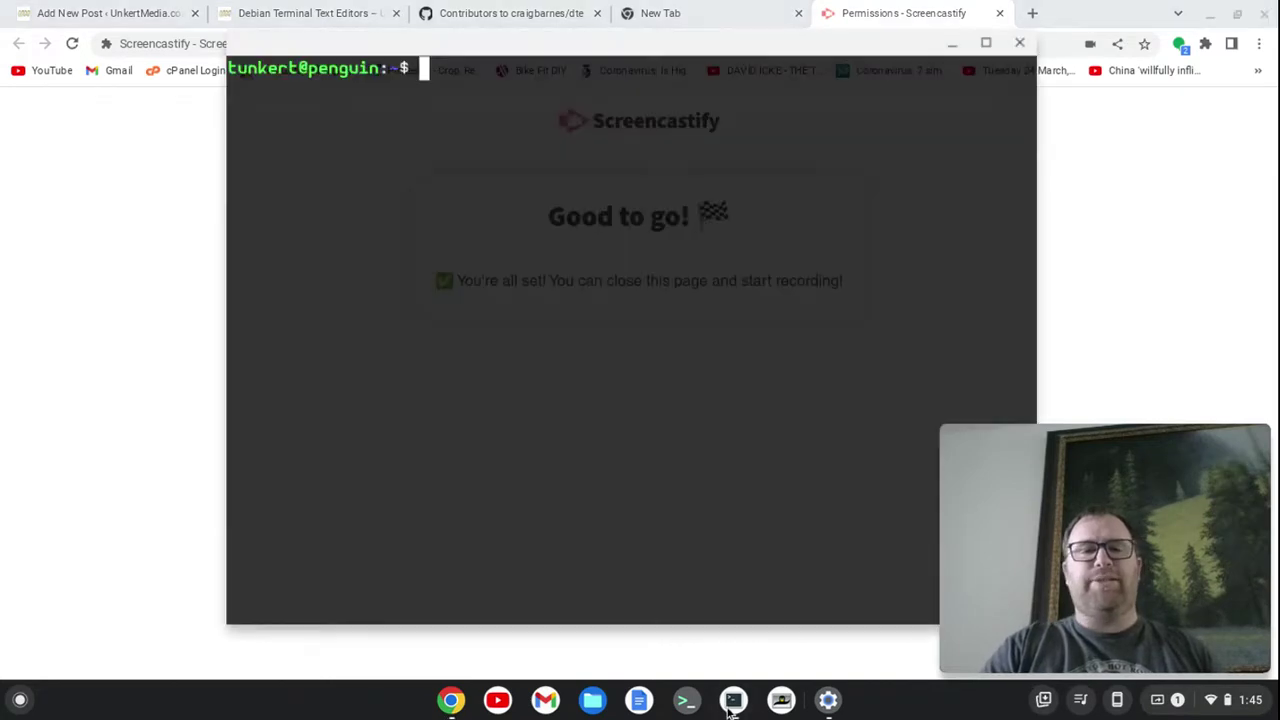
click(1209, 14)
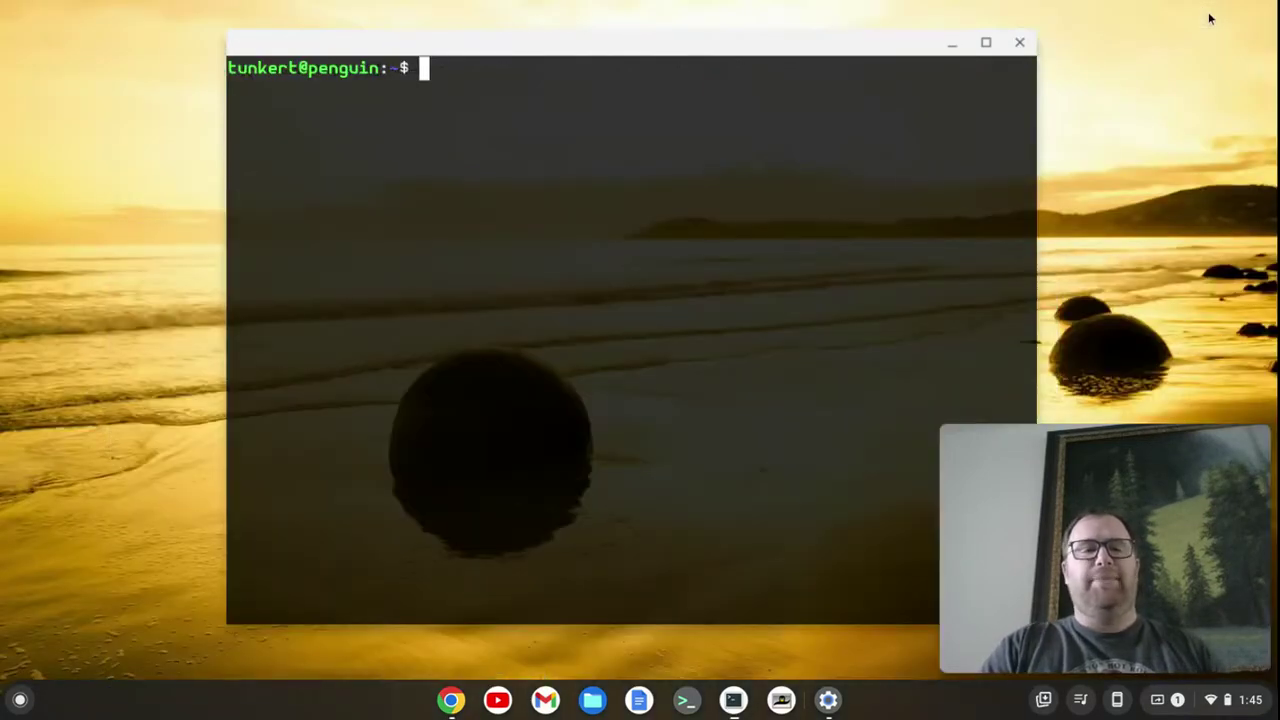
text(sudo apt pur)
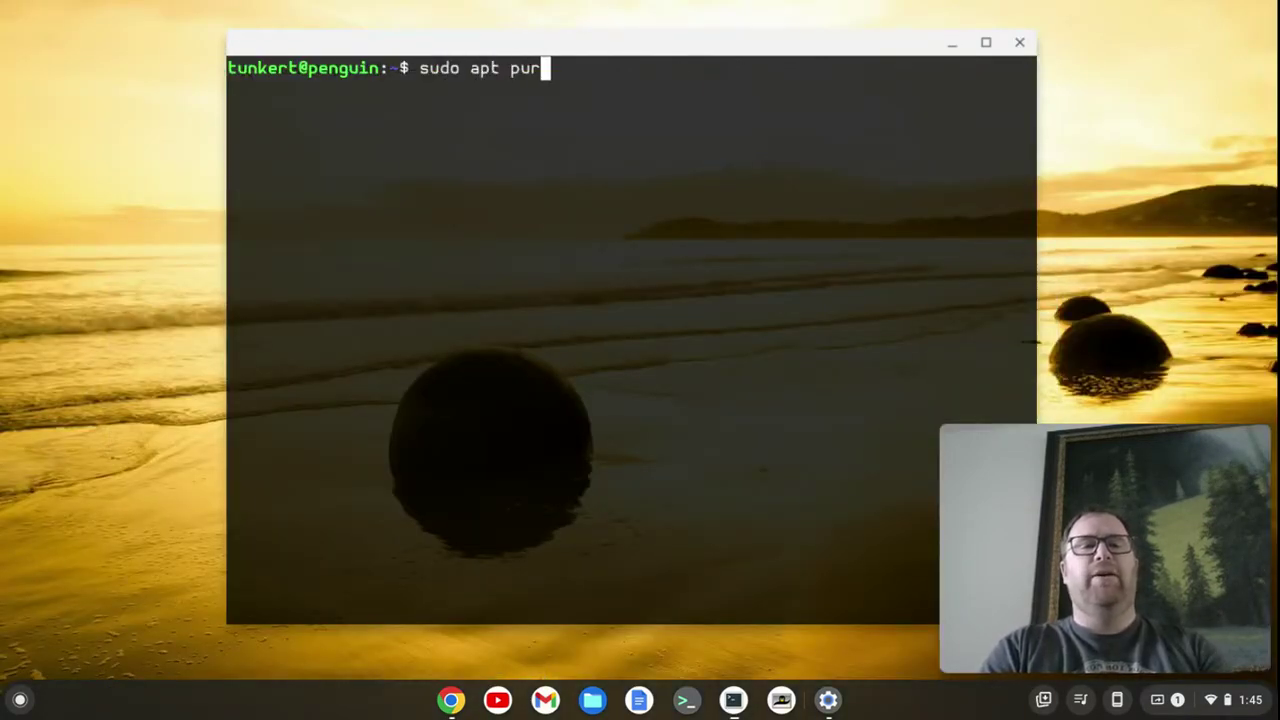
text(ge dte)
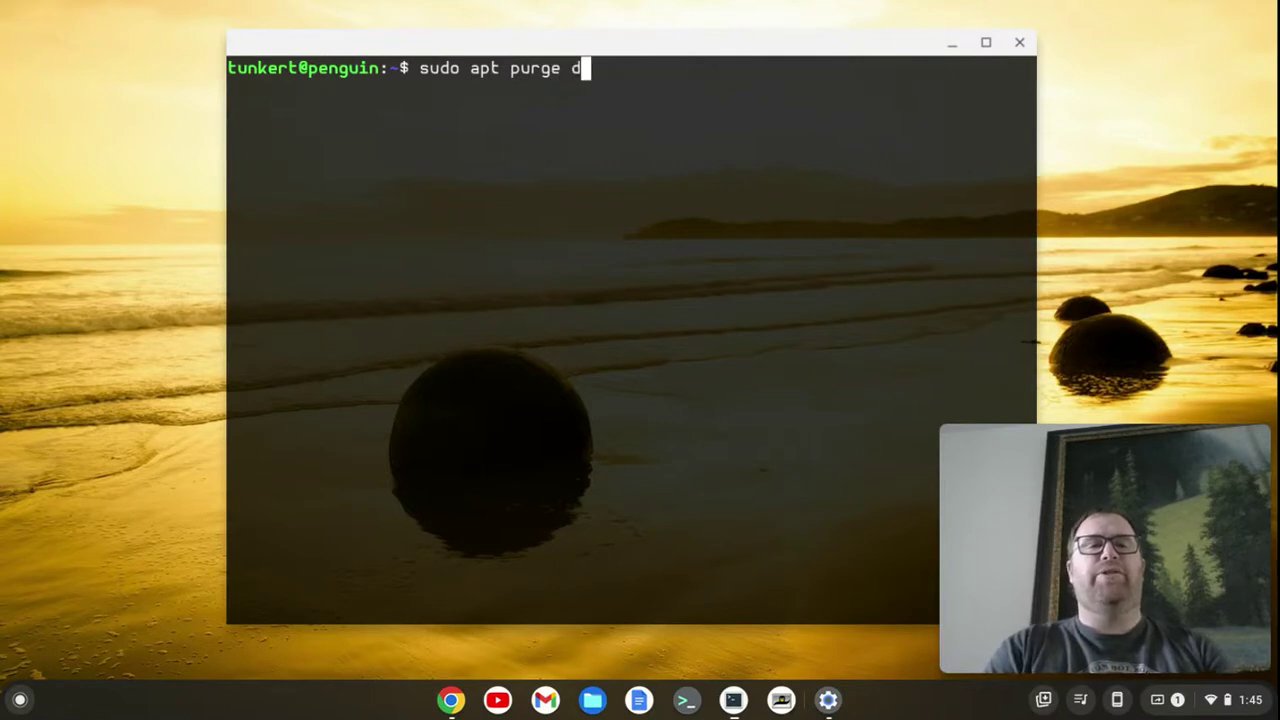
key(Return)
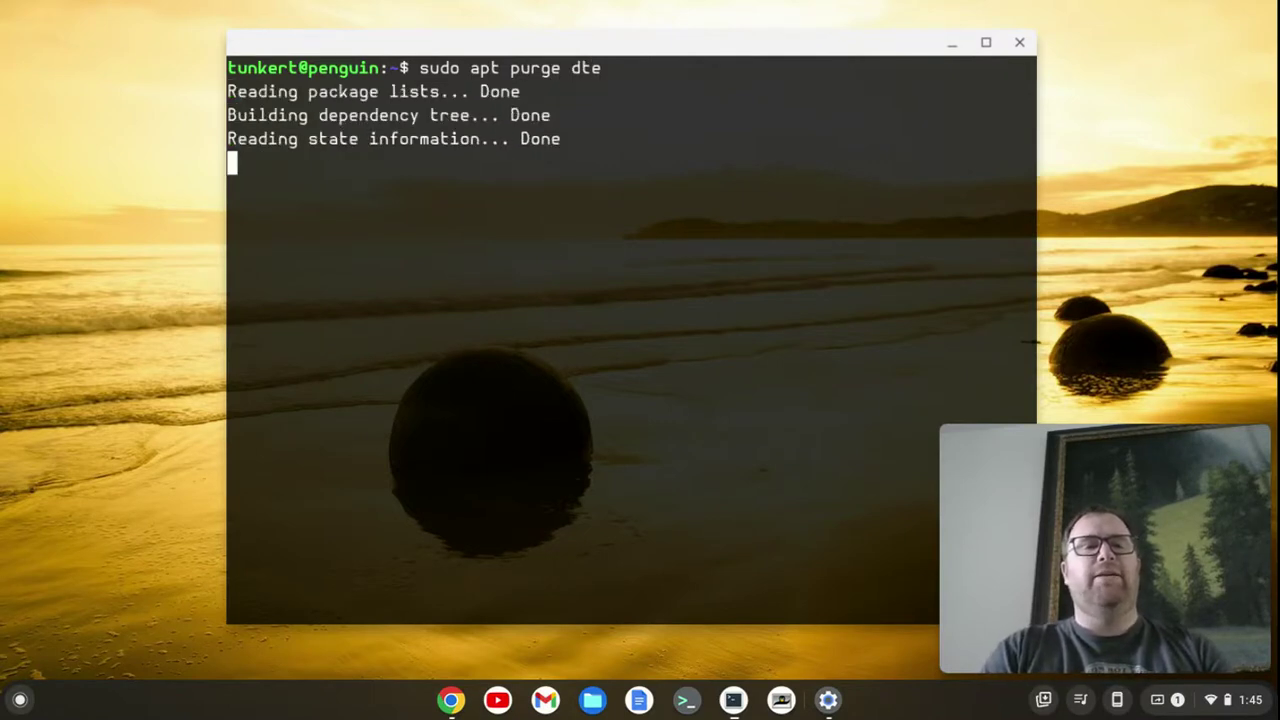
text(y)
key(Return)
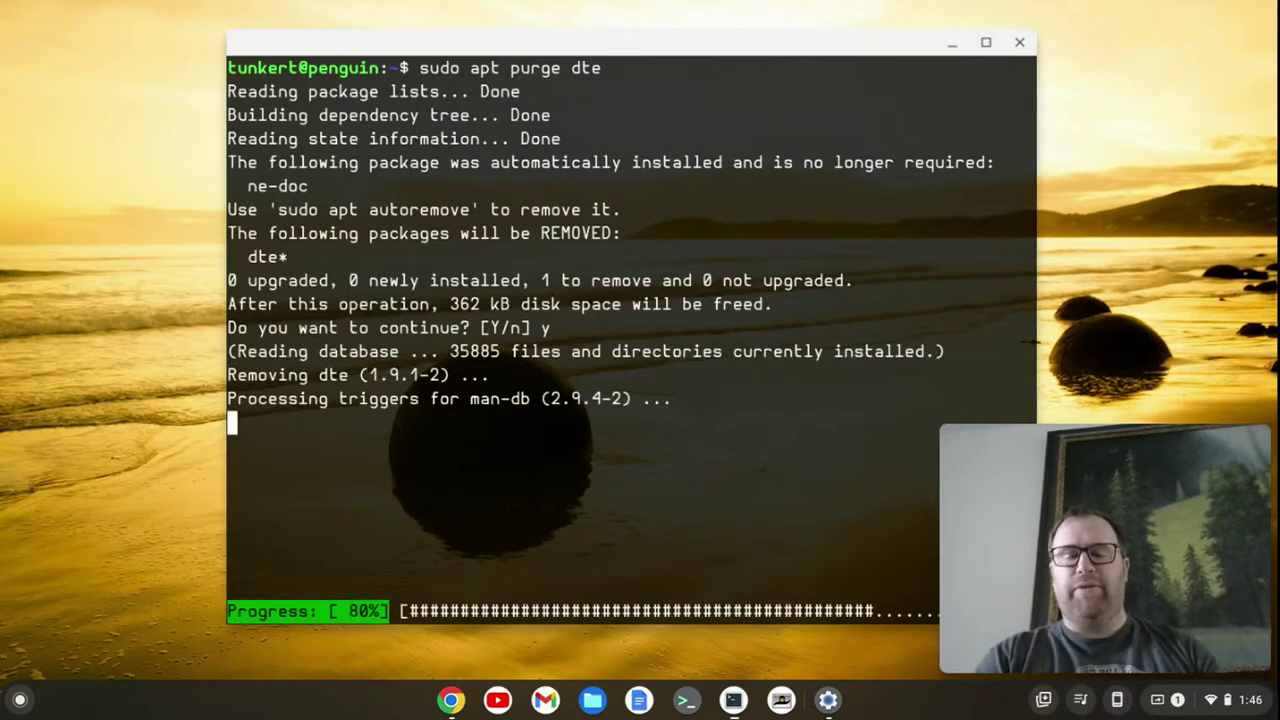
- Remove the no longer required packages with sudo apt autoremove, confirm the removal, and clear the terminal
text(sudo a)
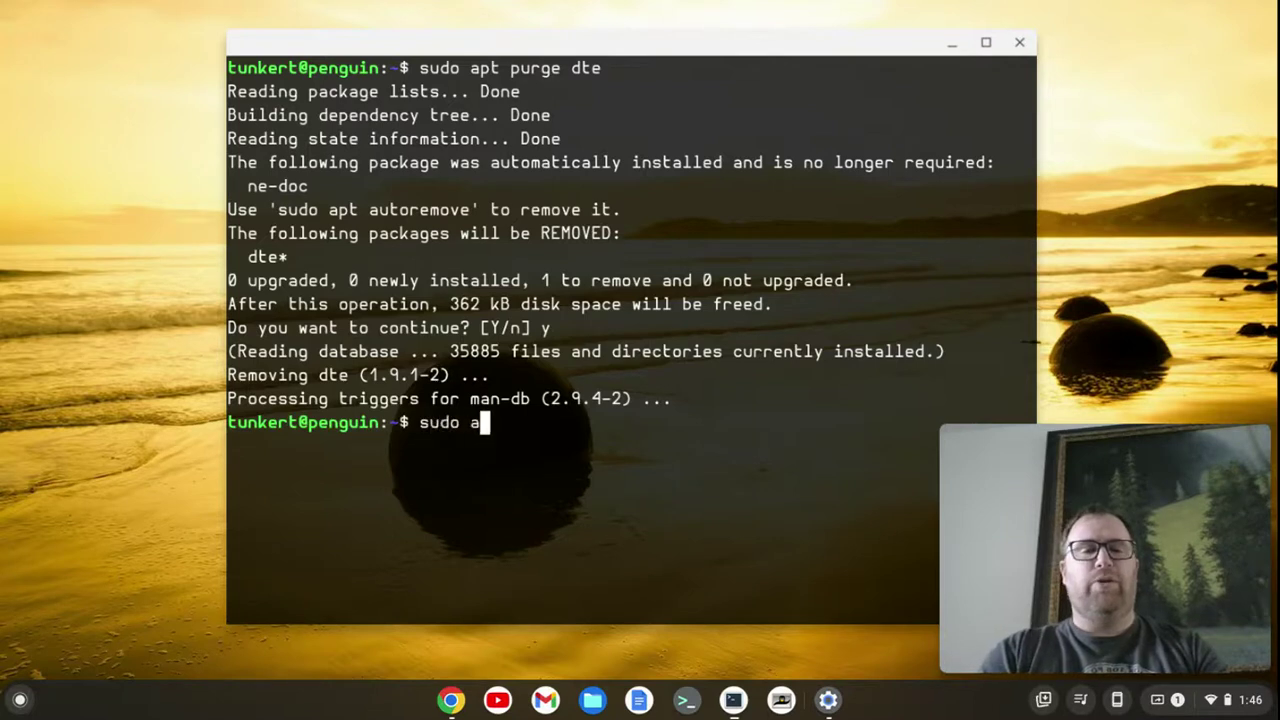
text(pt autoremove)
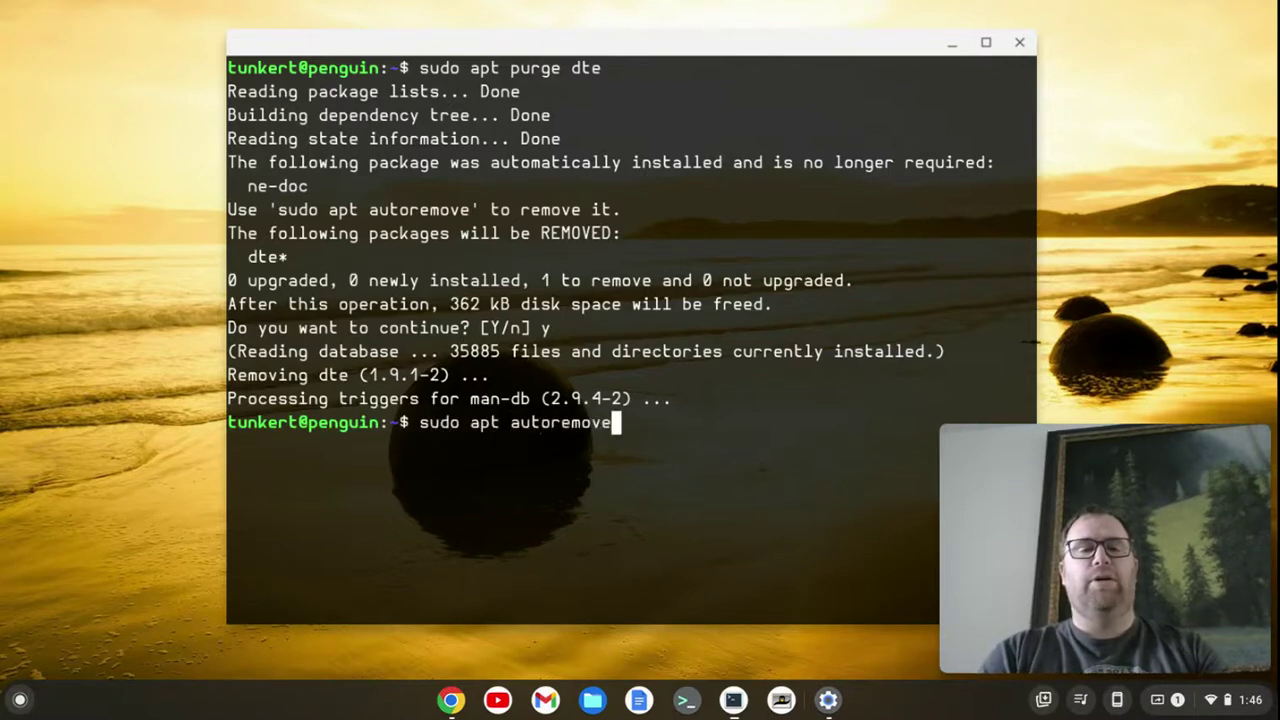
key(Return)
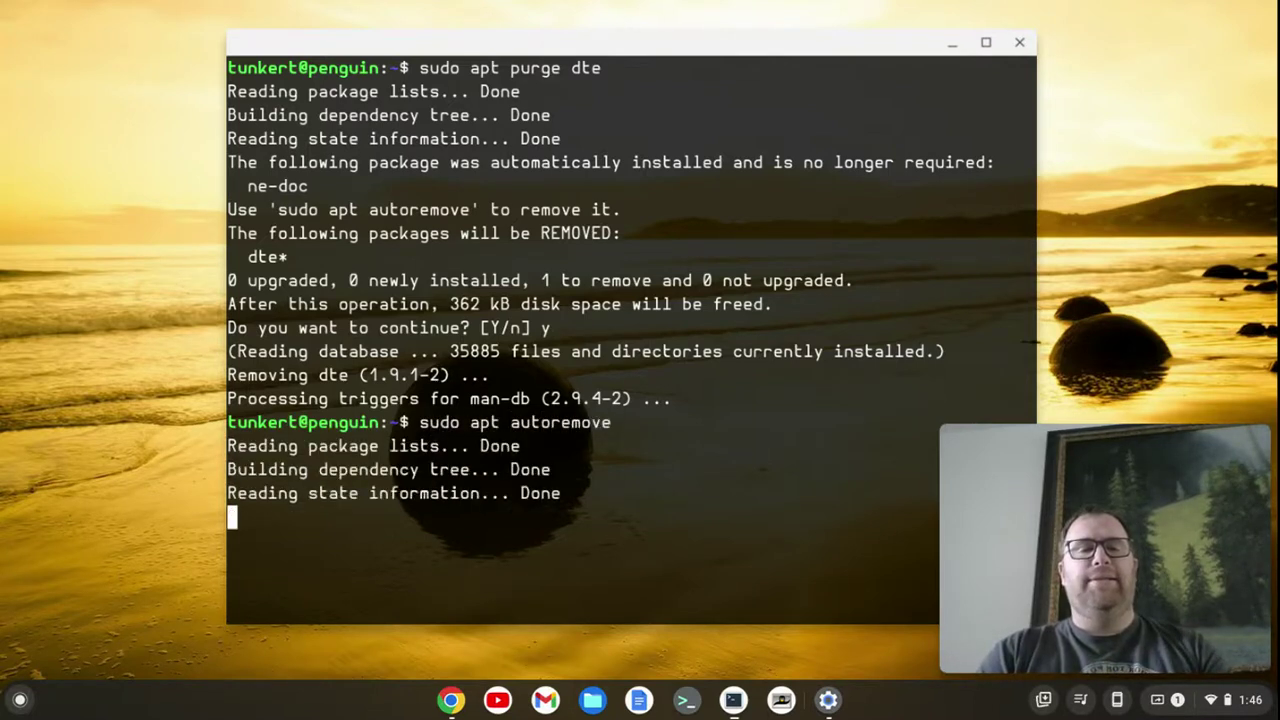
text(y)
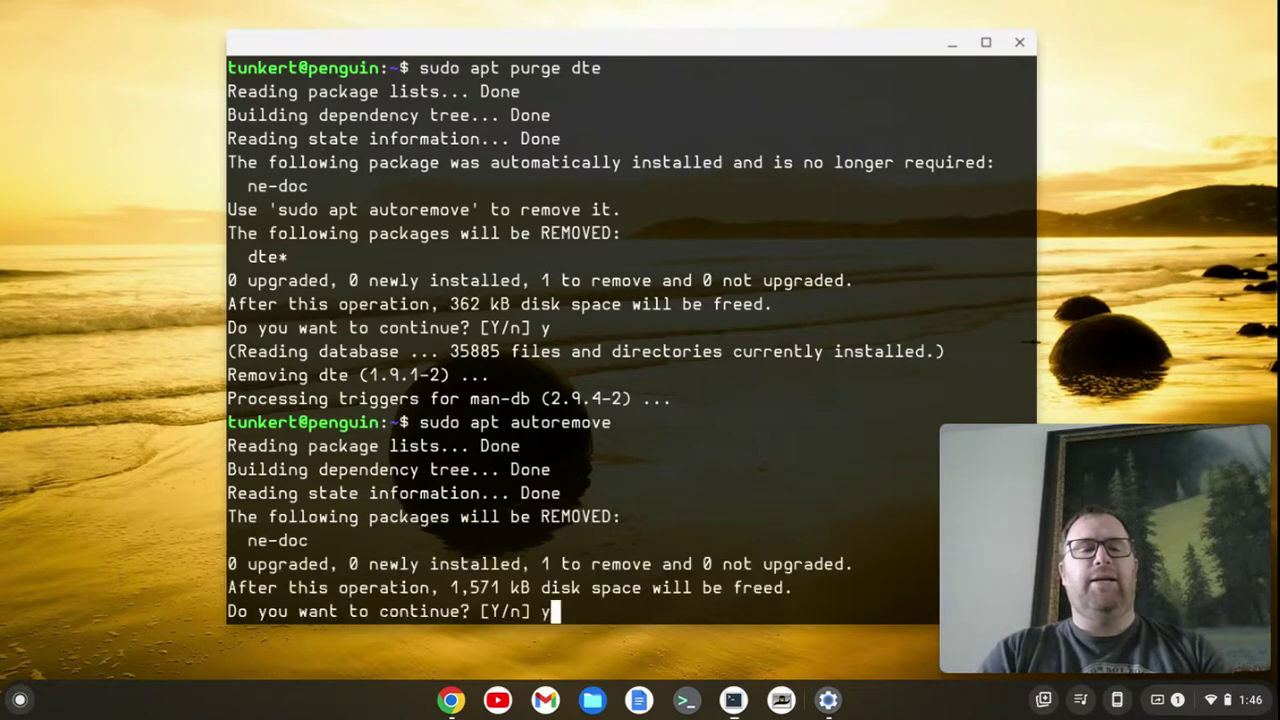
key(Return)
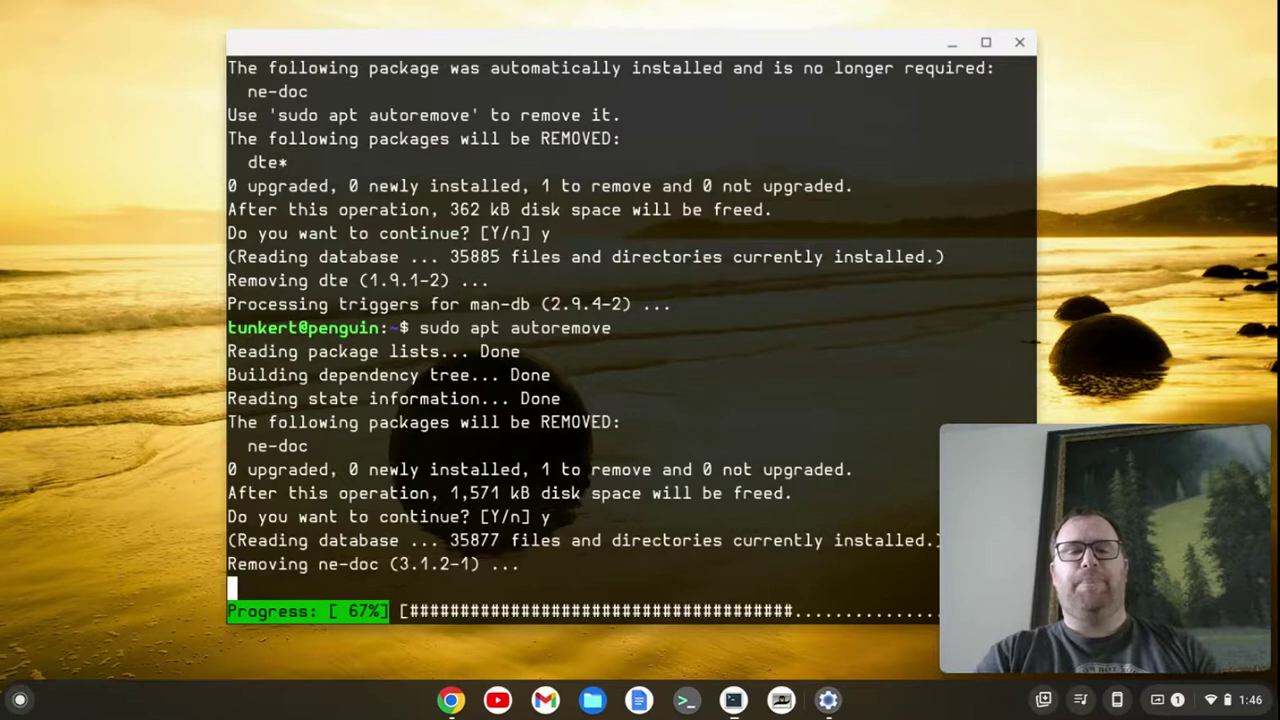
text(clear)
key(Return)
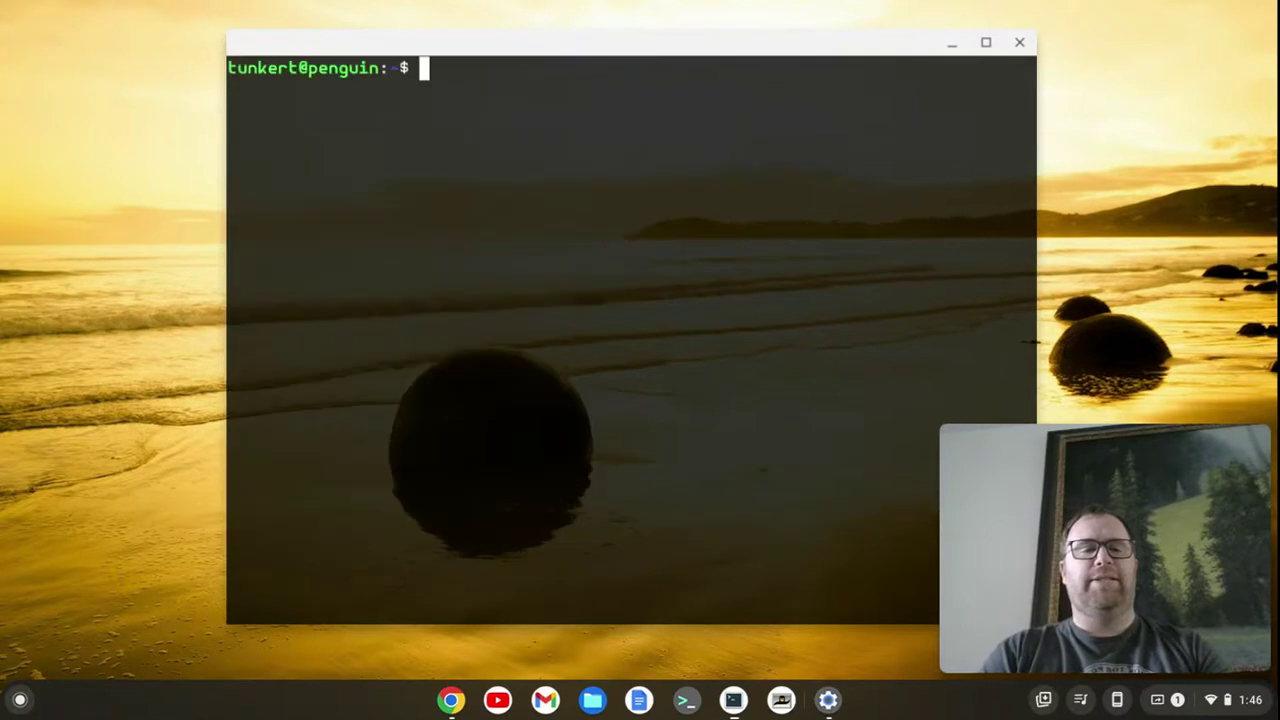
- Install the dte package with sudo apt install dte and clear the terminal
text(sudo apt install dte)
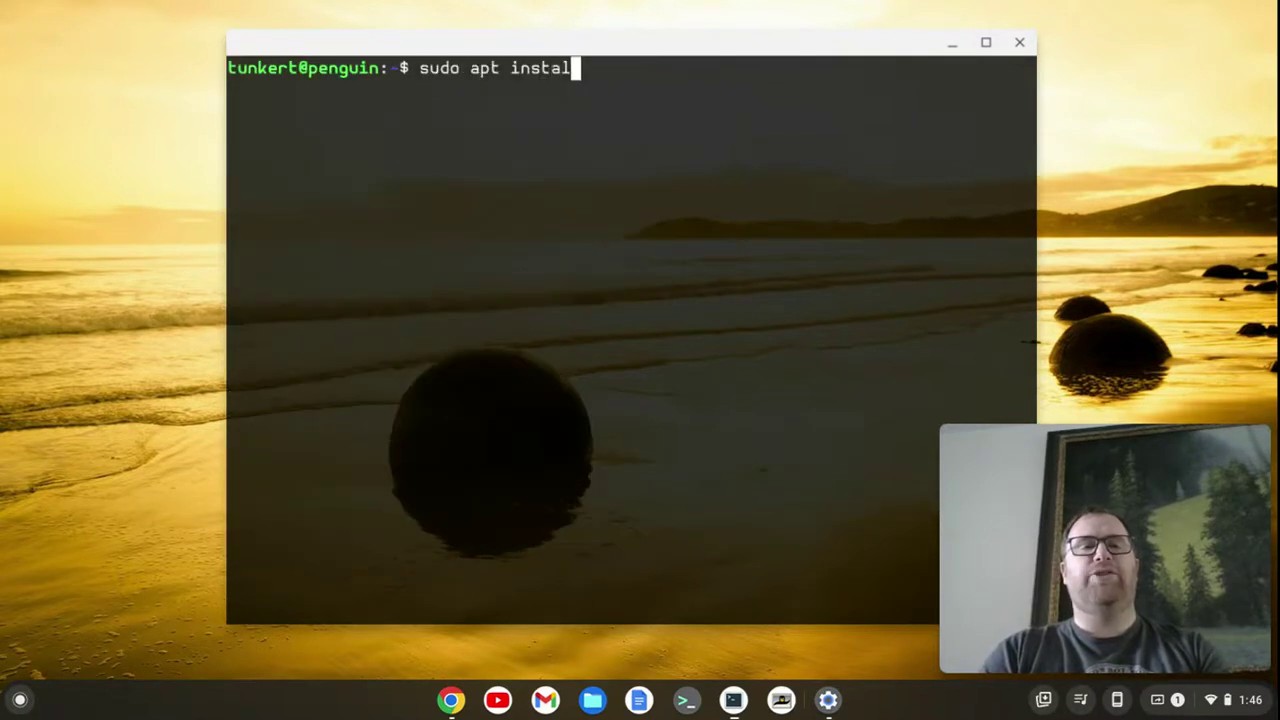
key(Return)
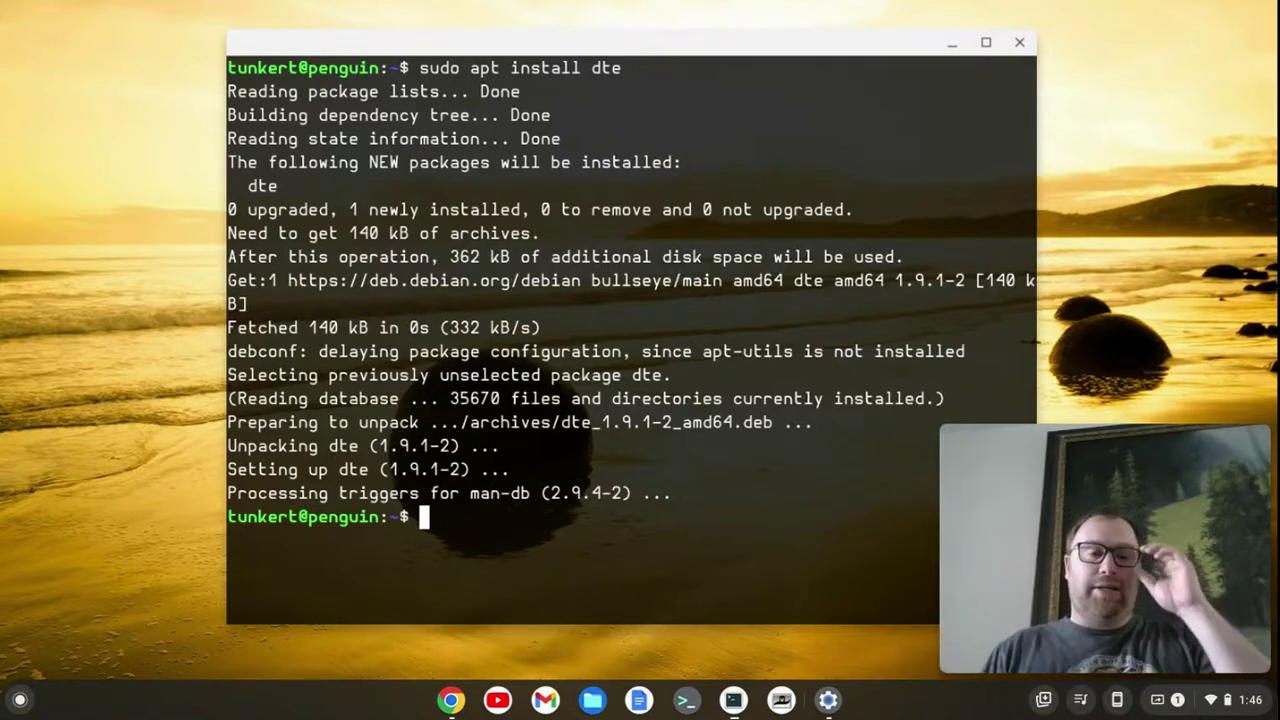
text(clear)
key(Return)
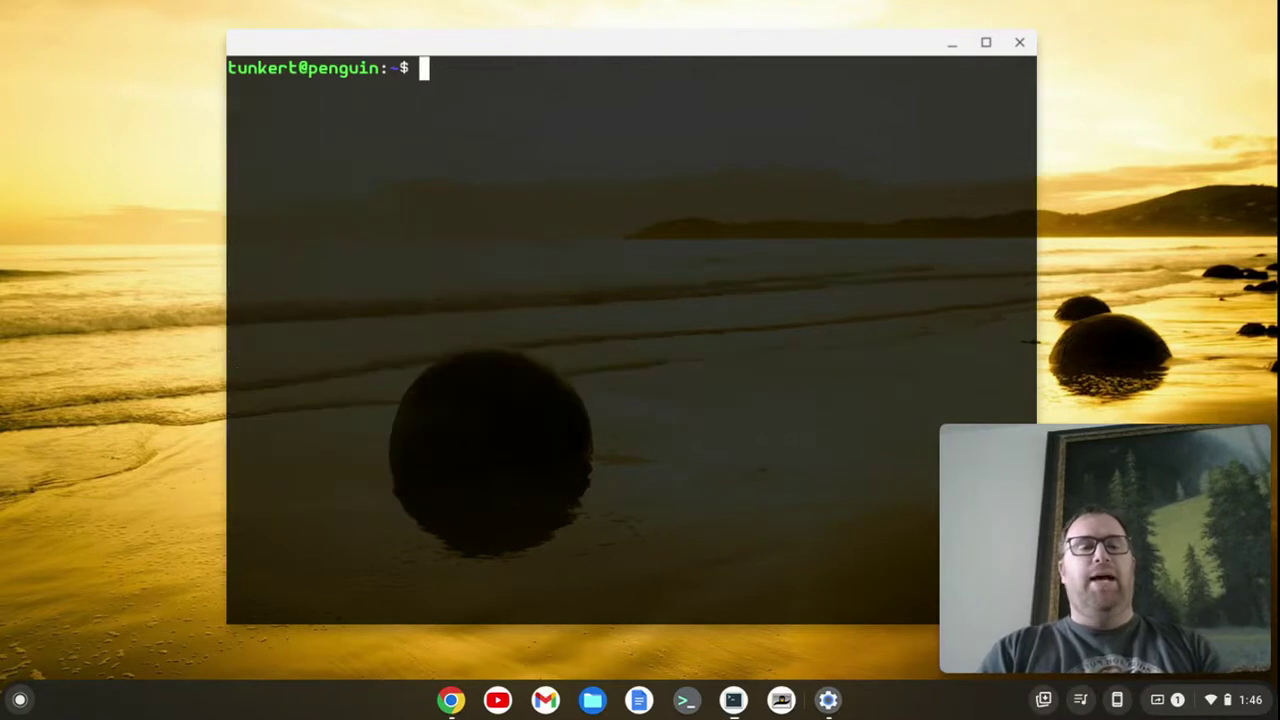
- Launch dte without a file name to view its empty editor, and quit back to the shell
text(dte)
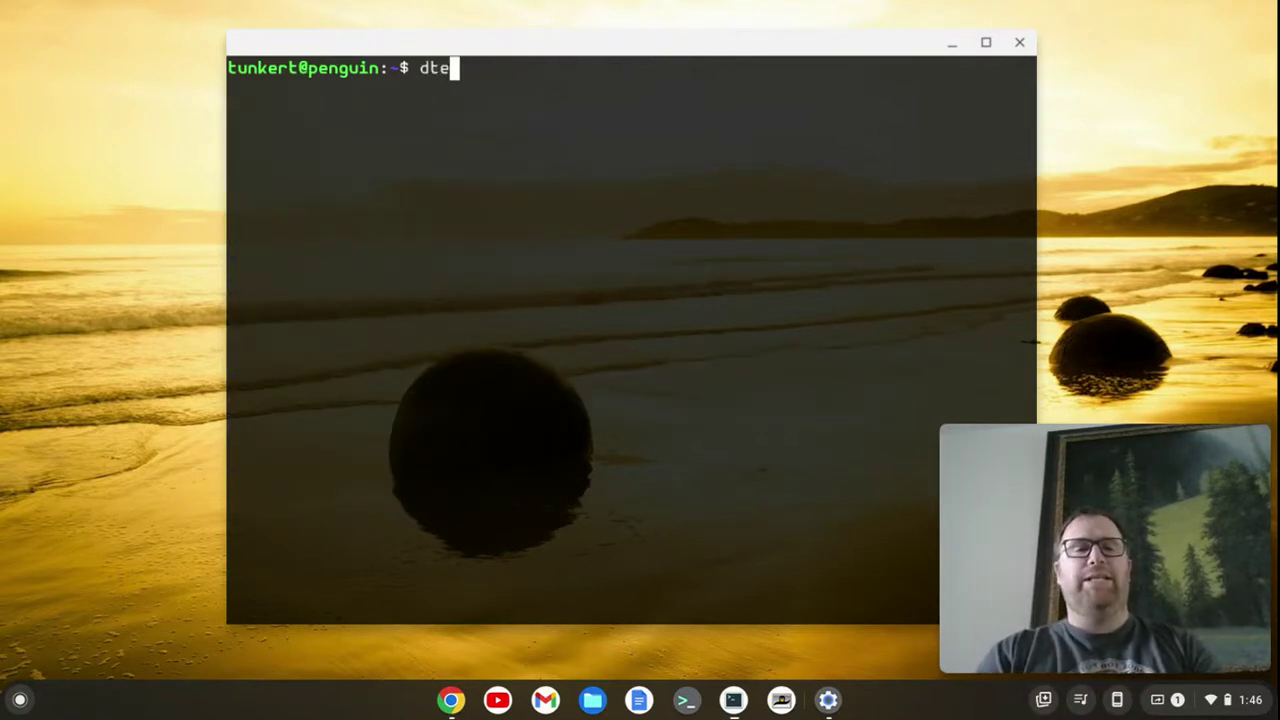
key(Return)
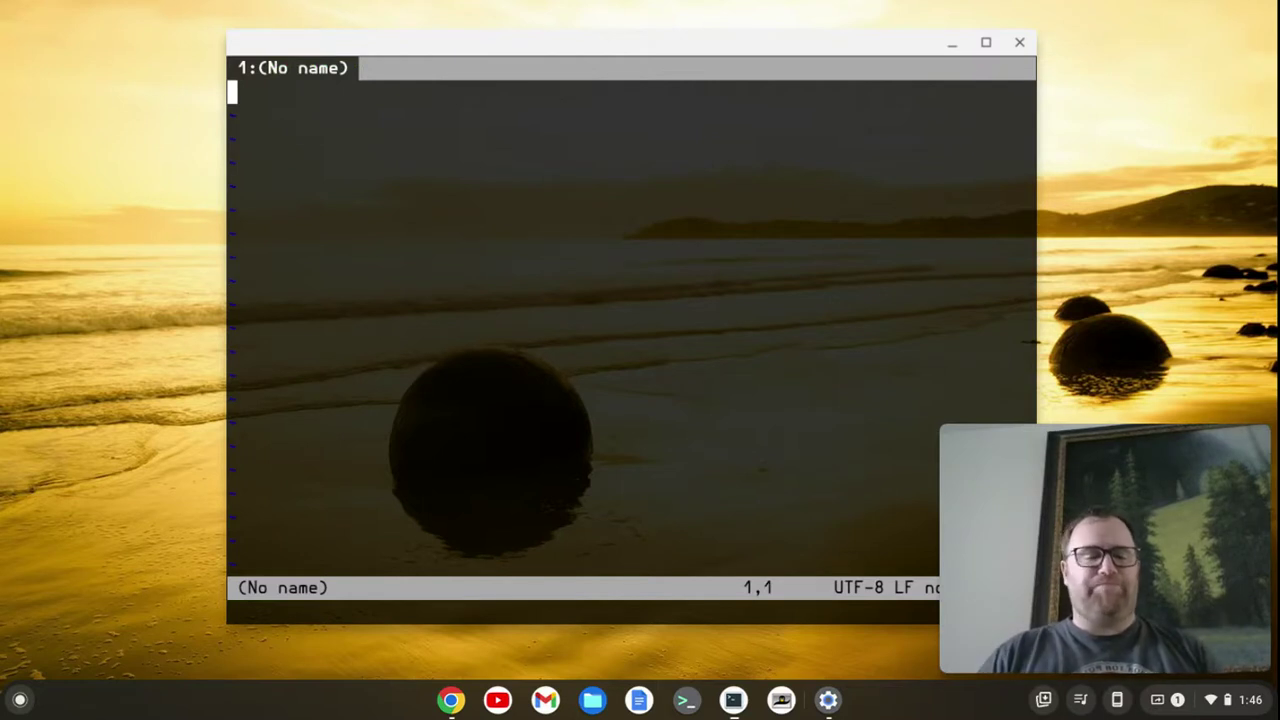
key(ctrl+q)
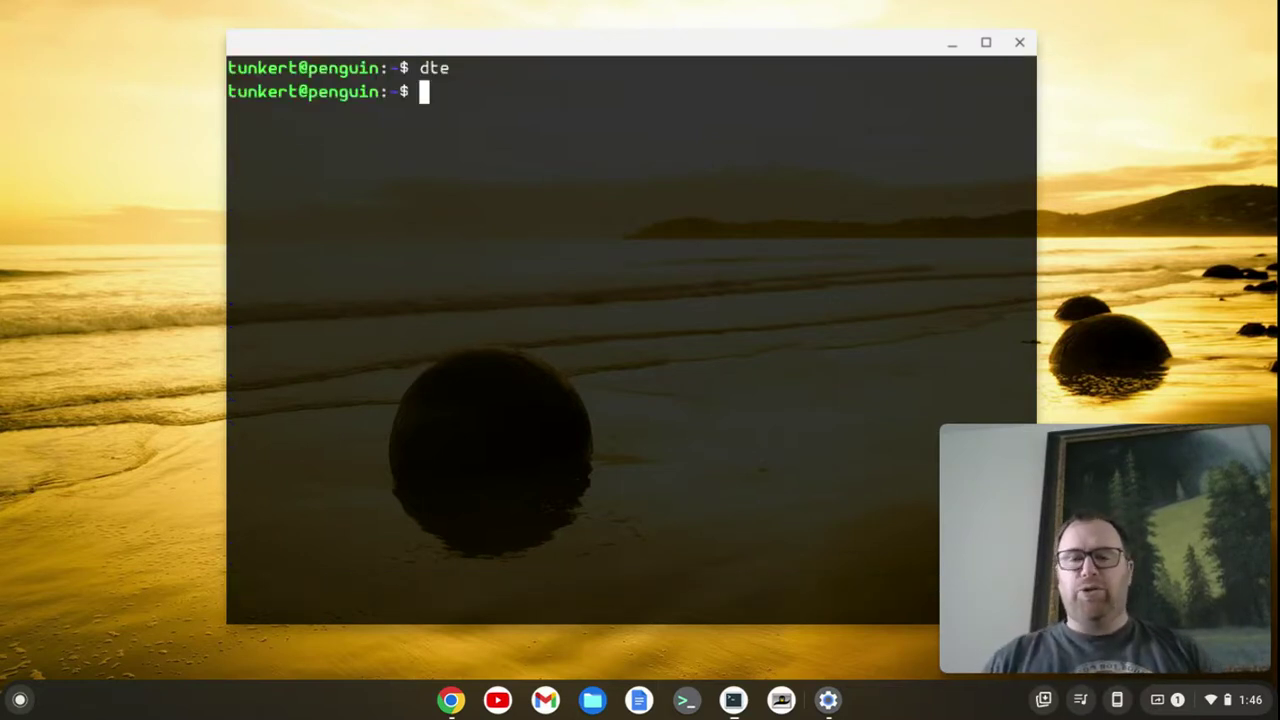
- Open a new file called tims-story.txt in dte from the shell
text(dte )
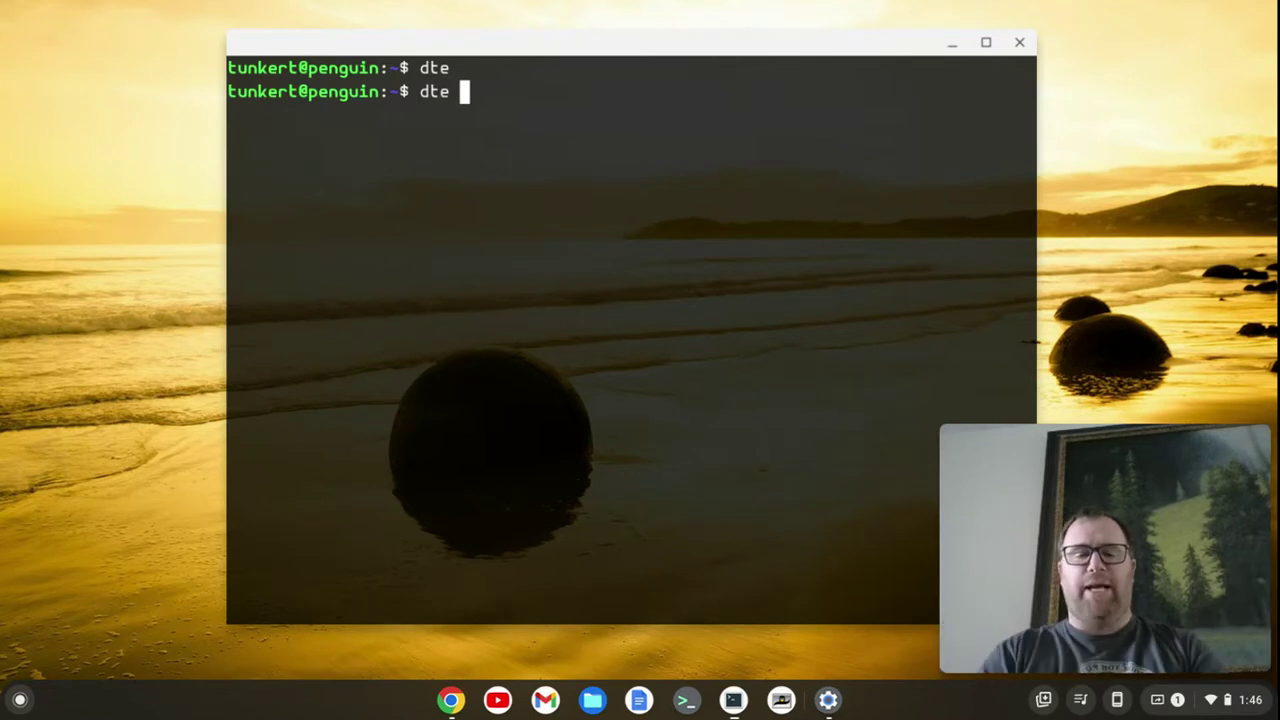
text(tims)
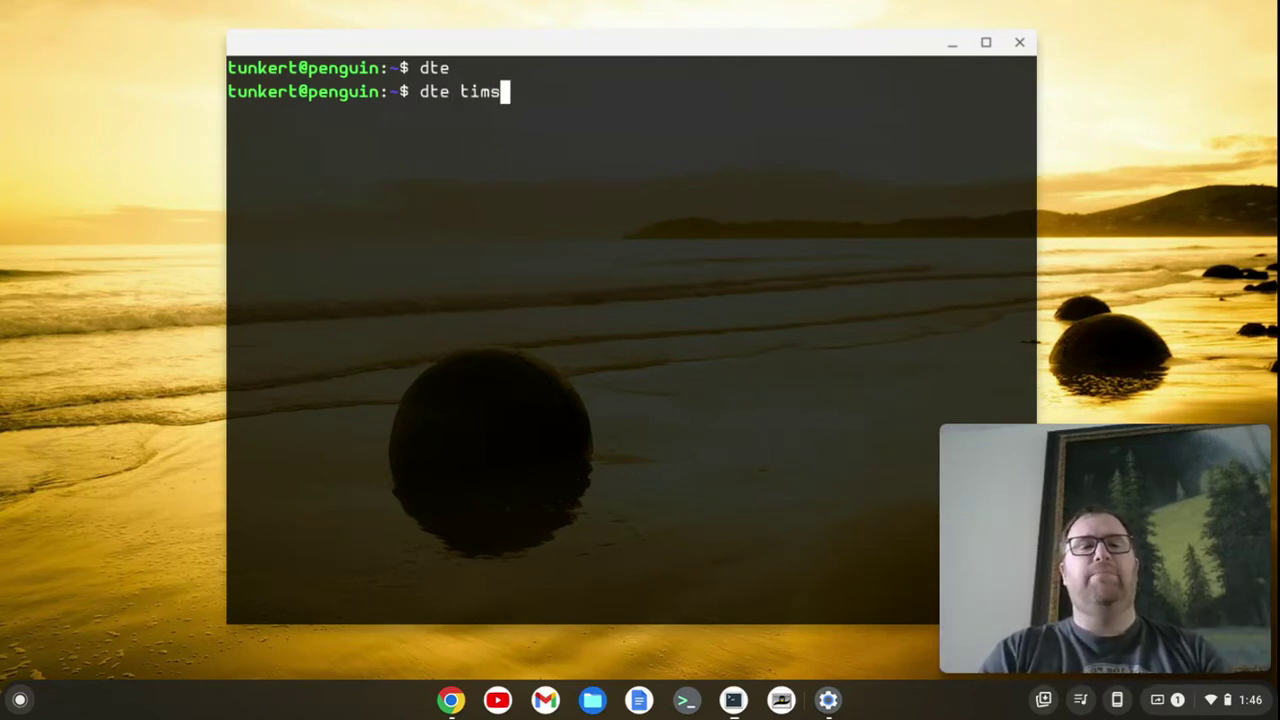
text(-story.txt)
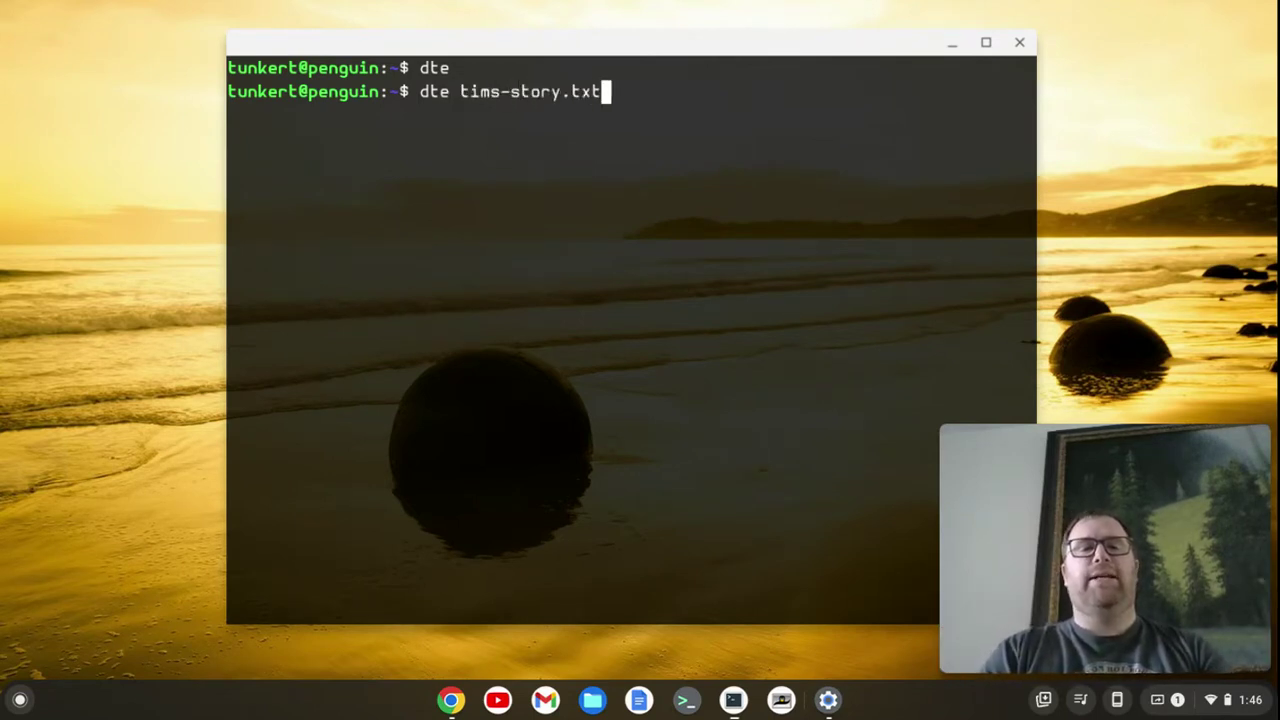
key(Return)
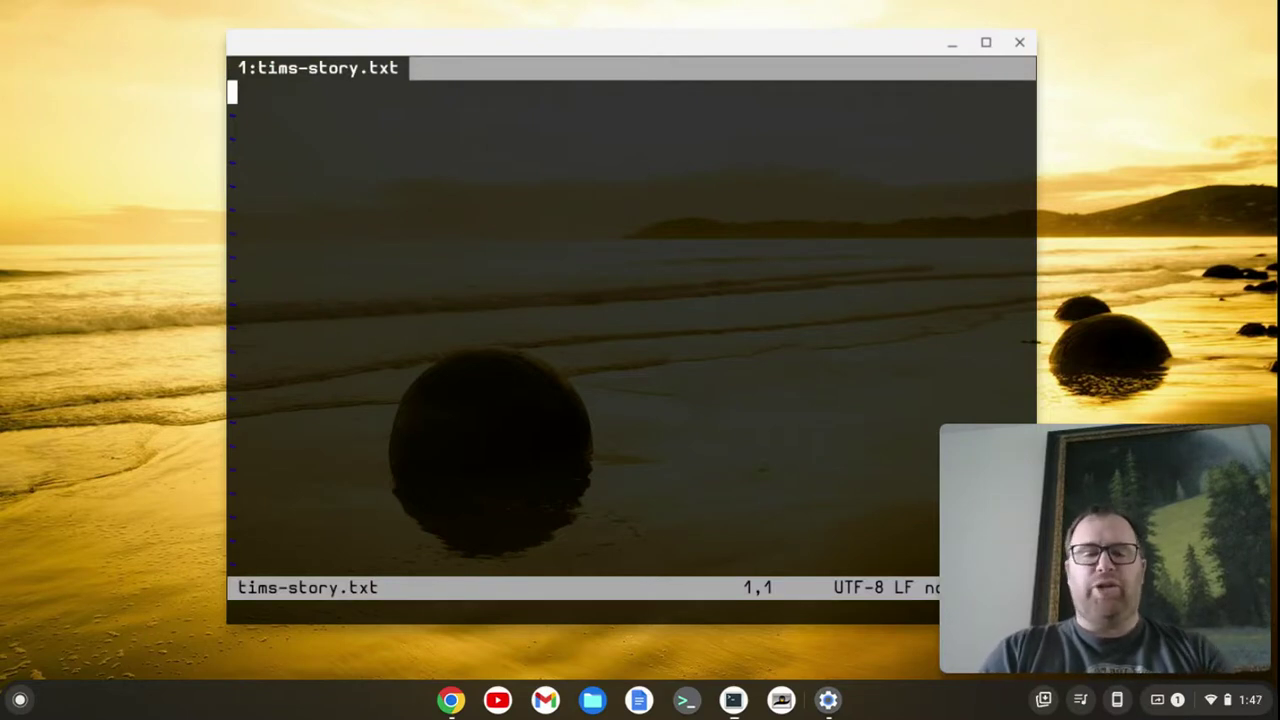
- Write "Once upon a time there was a YouTuber named", the YouTuber's first name, and ", he didn't many views ..." as the first line
text(Once up)
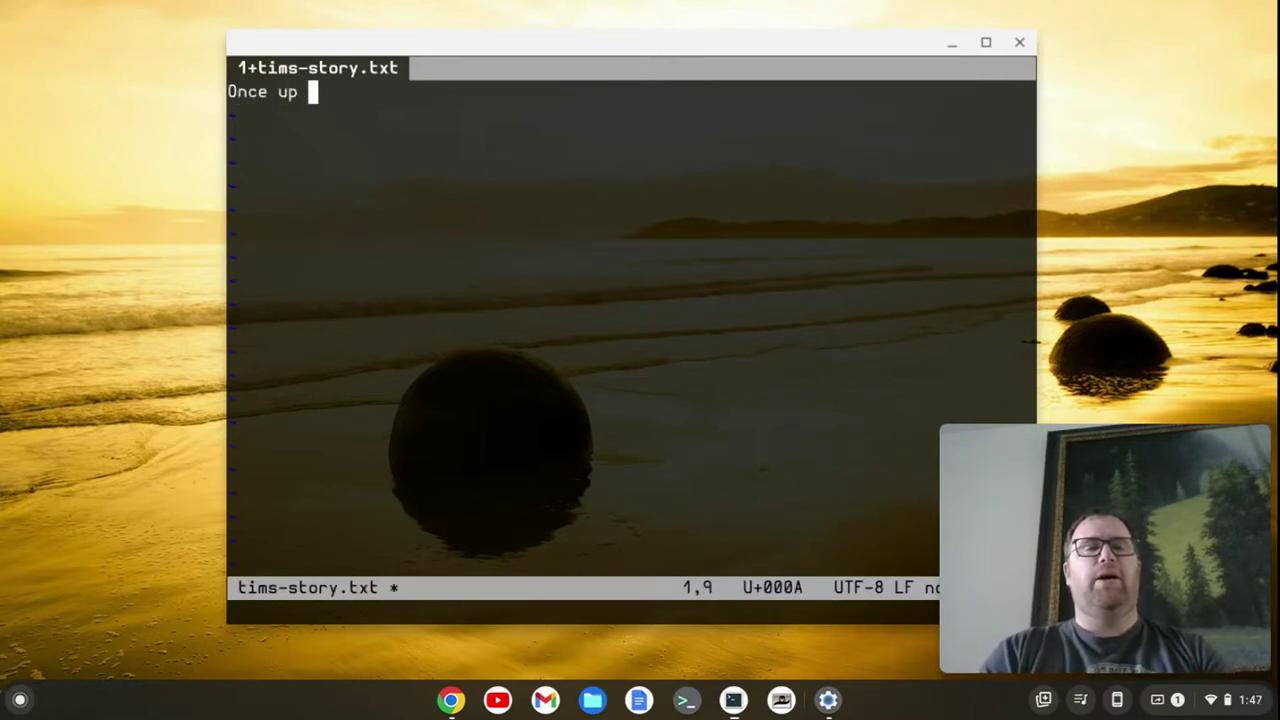
text(on a time)
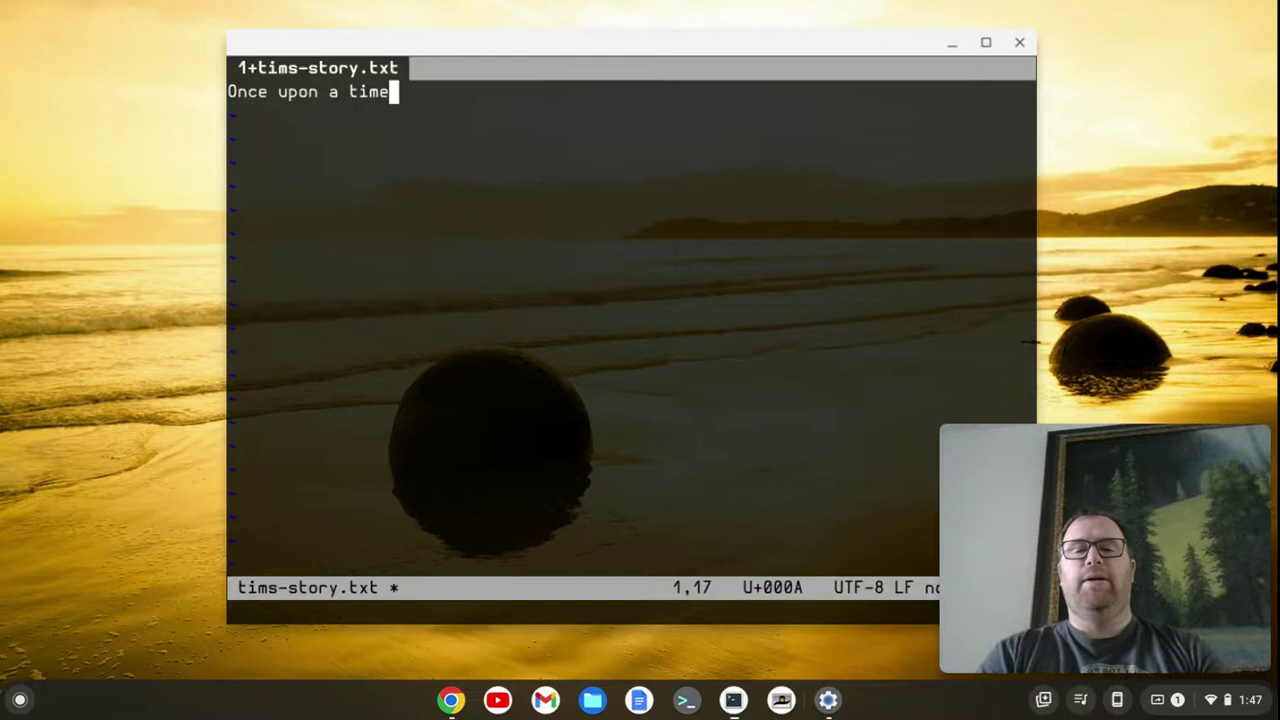
text( there was a )
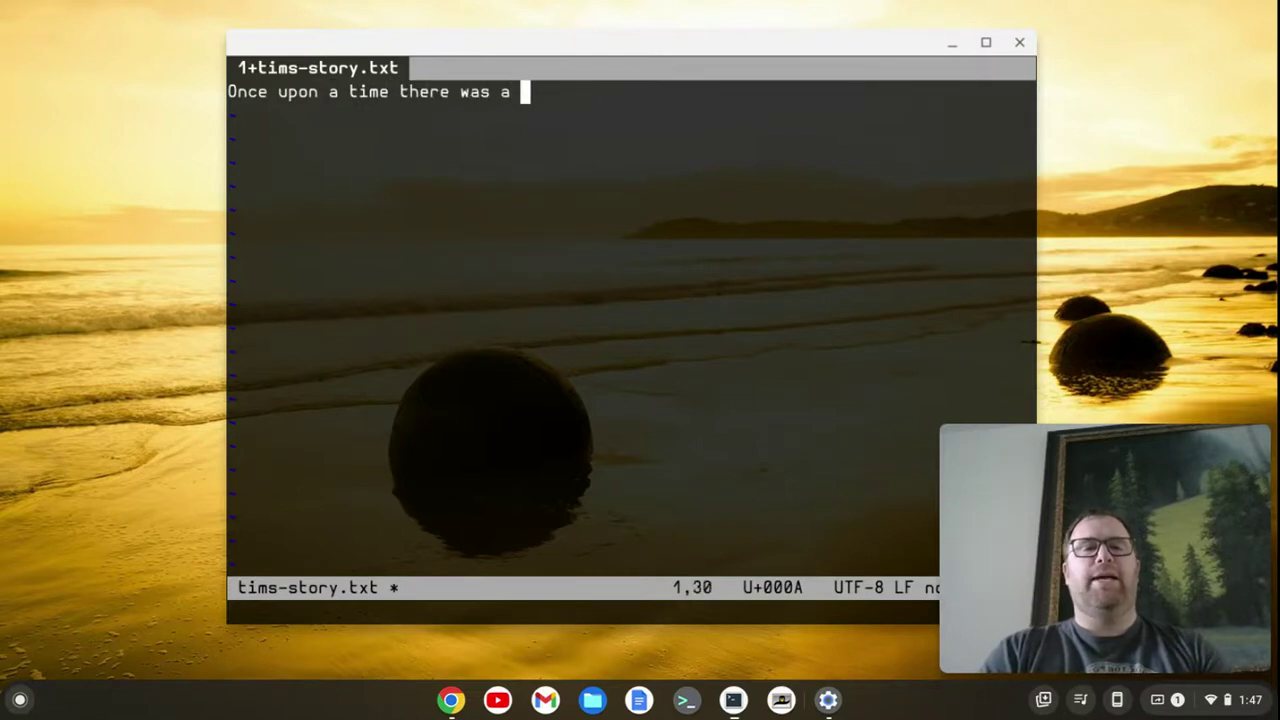
text(YouTuber)
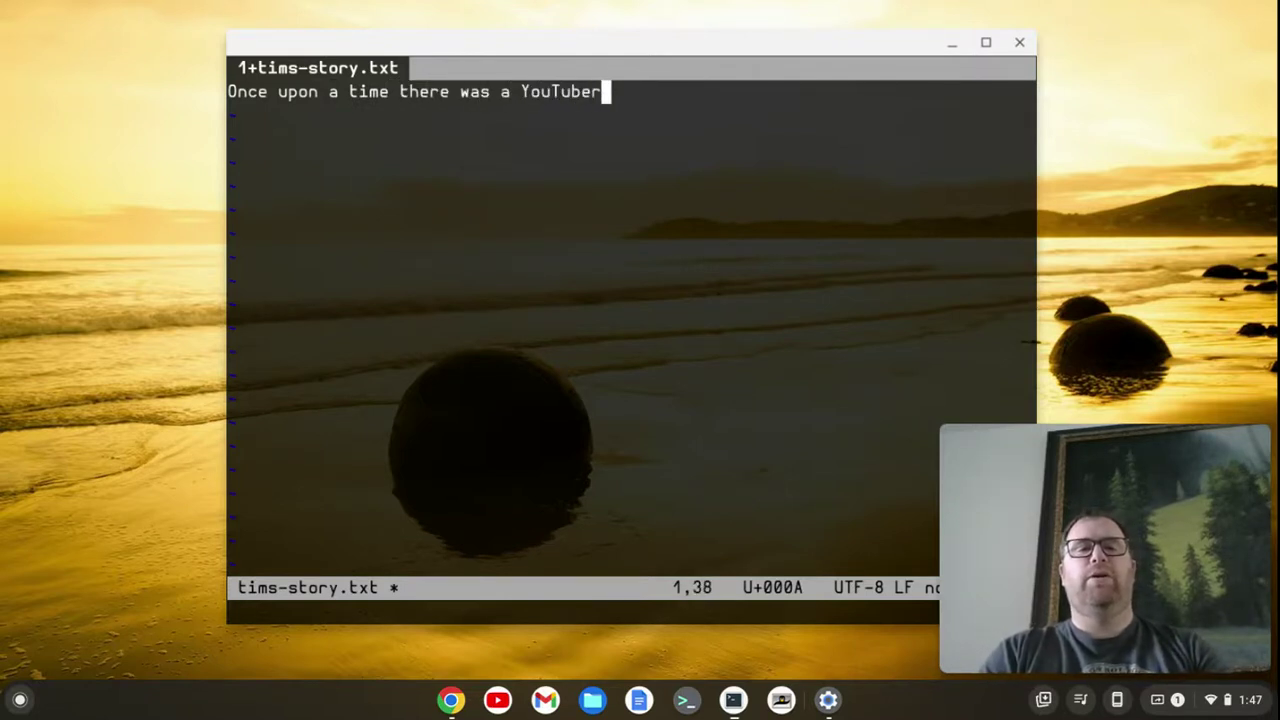
text( named Tim, )
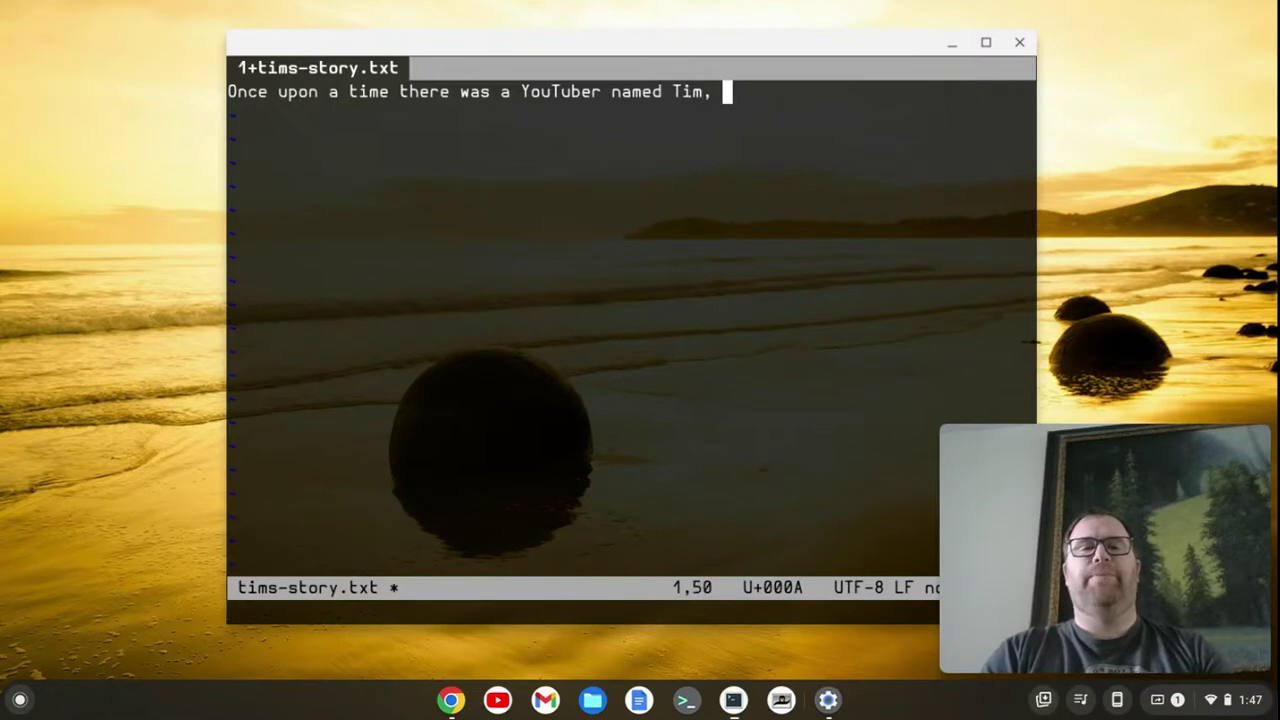
text(he didn't many )
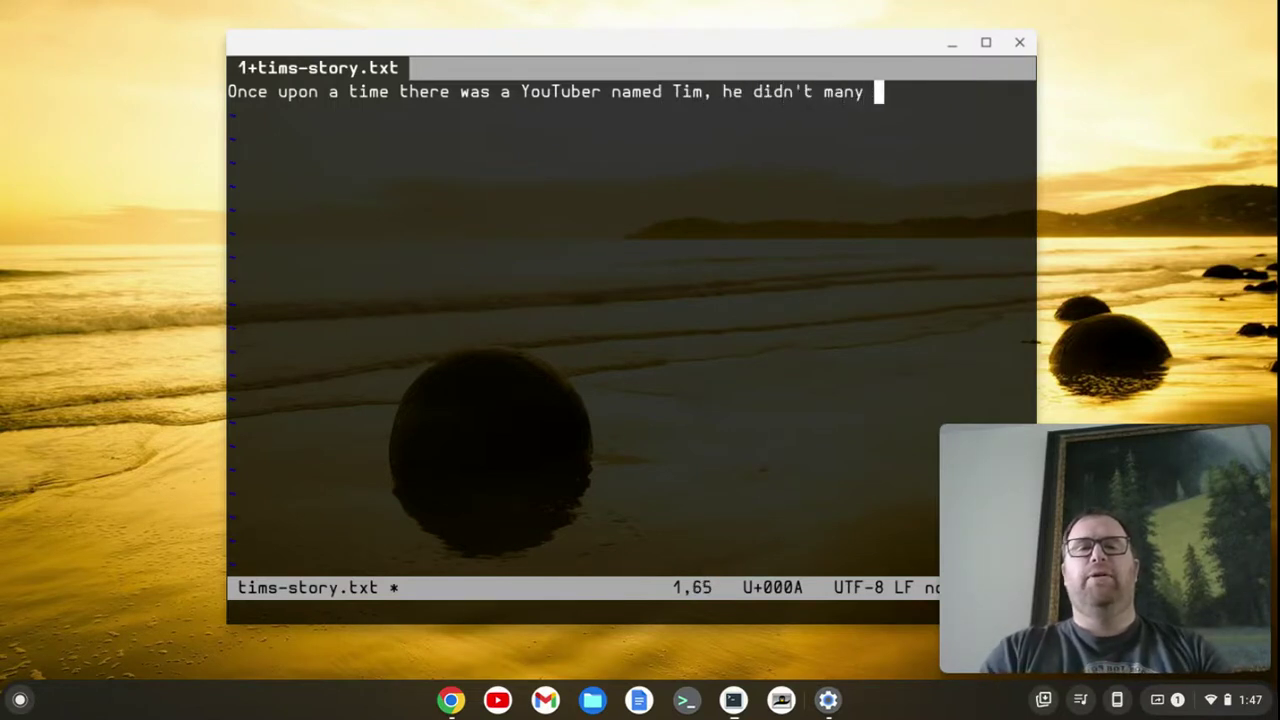
text(views ...)
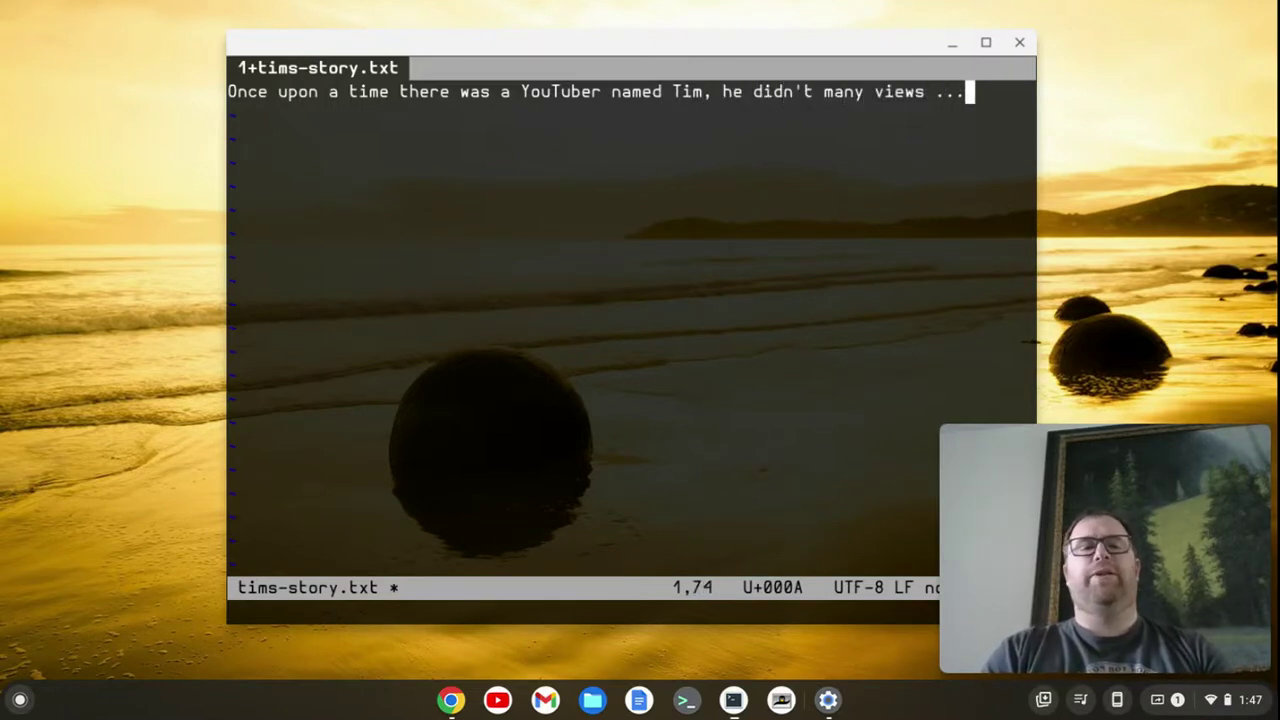
- Add three more lines below the first sentence reading "line 2", "line 3" and "line 4"
key(Return)
key(Return)
key(Up)
text(line 2)
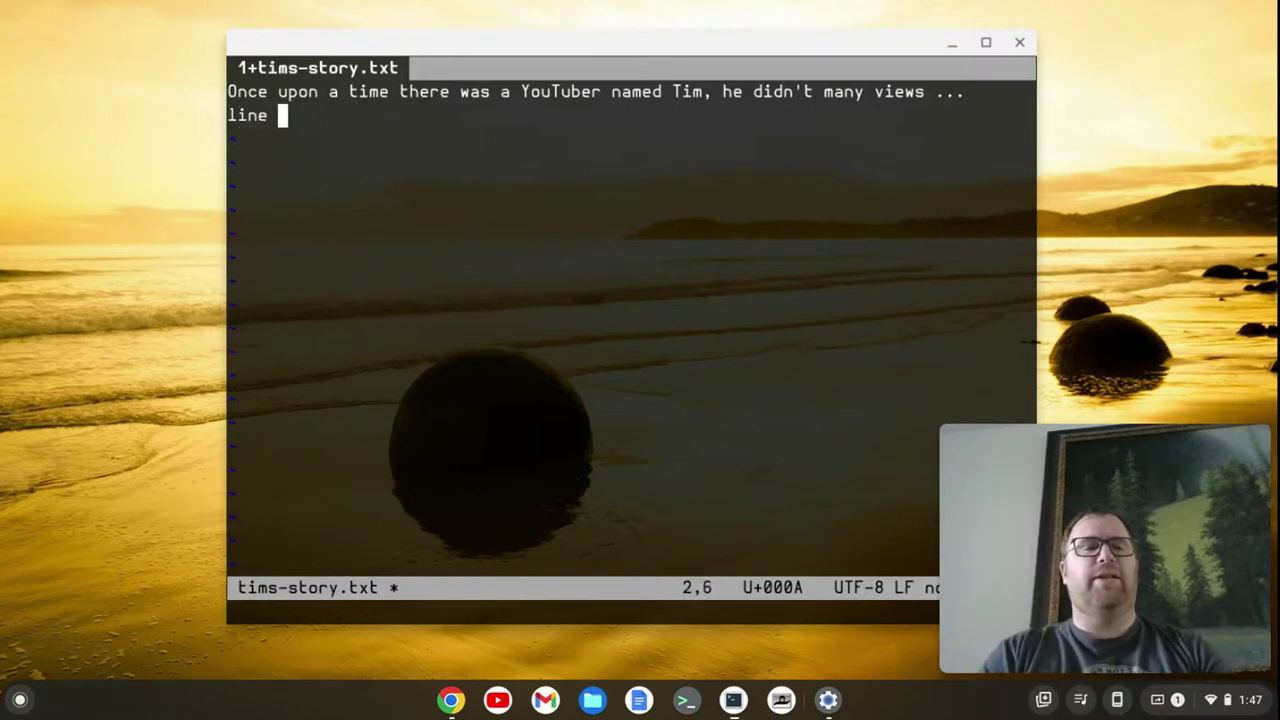
key(Down)
text(line 3)
key(Return)
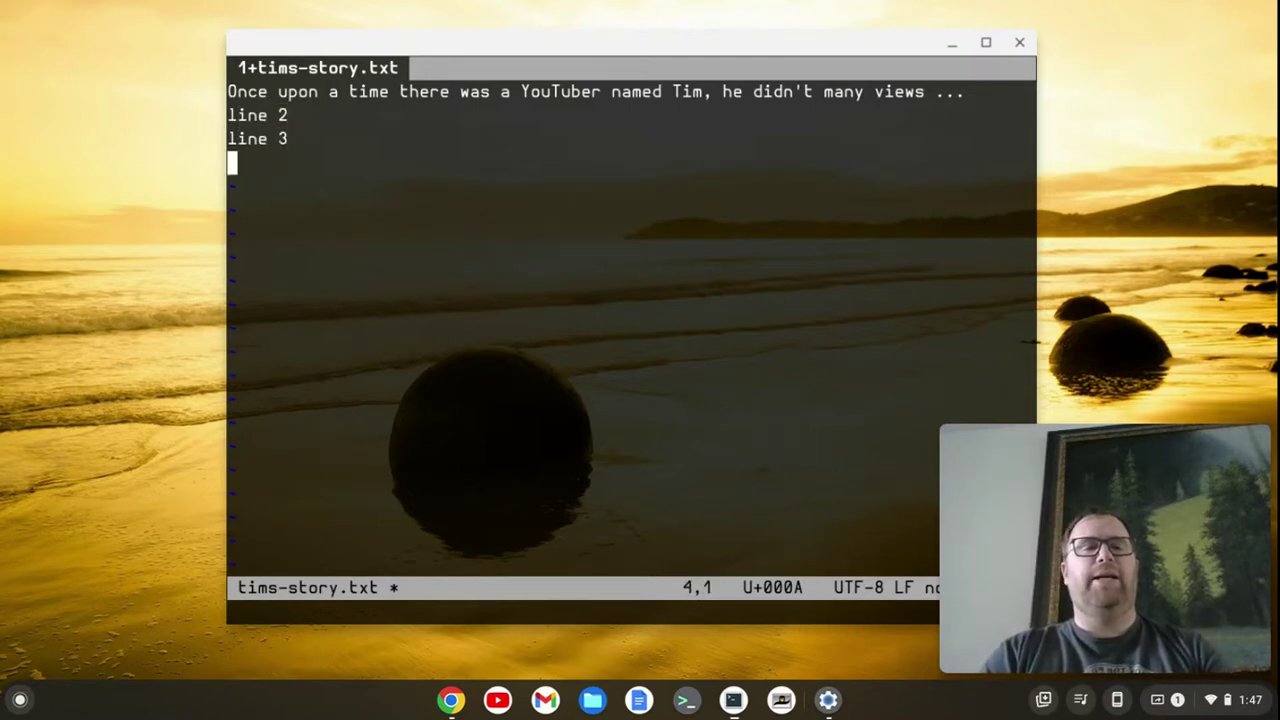
text(line 4)
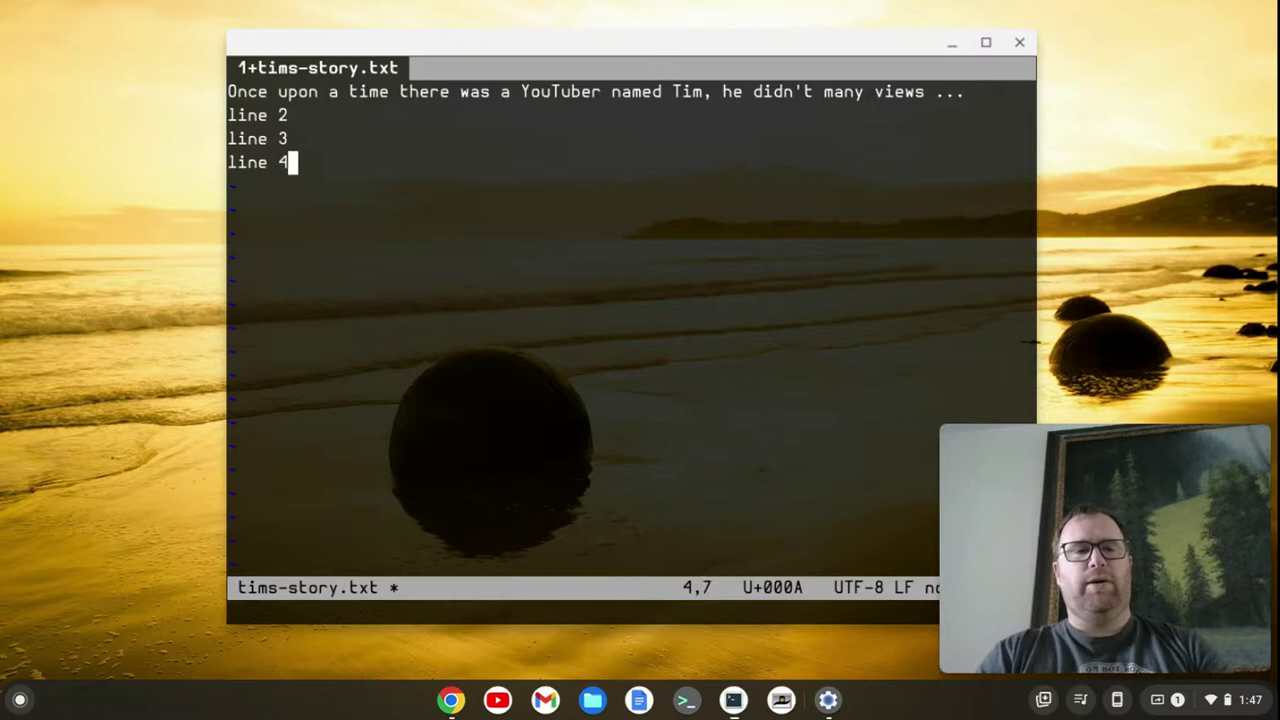
- Copy the "line 4" line and paste it eight times
key(ctrl+c)
key(ctrl+v)
key(ctrl+v)
key(ctrl+v)
key(ctrl+v)
key(ctrl+v)
key(ctrl+v)
key(ctrl+v)
key(ctrl+v)
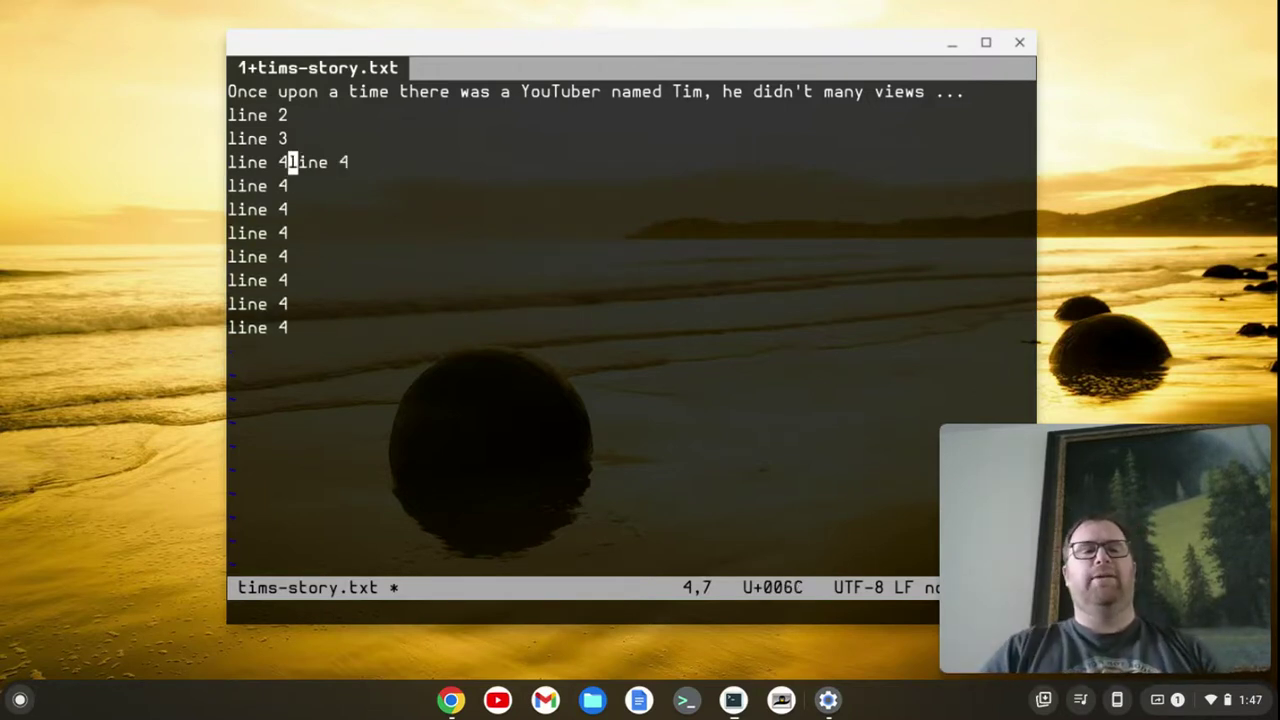
- Delete the duplicate "line 4" text at the end of the fourth line so the line holds it only once
key(Right)
key(Right)
key(Right)
key(Right)
key(Right)
key(Right)
key(Right)
key(Left)
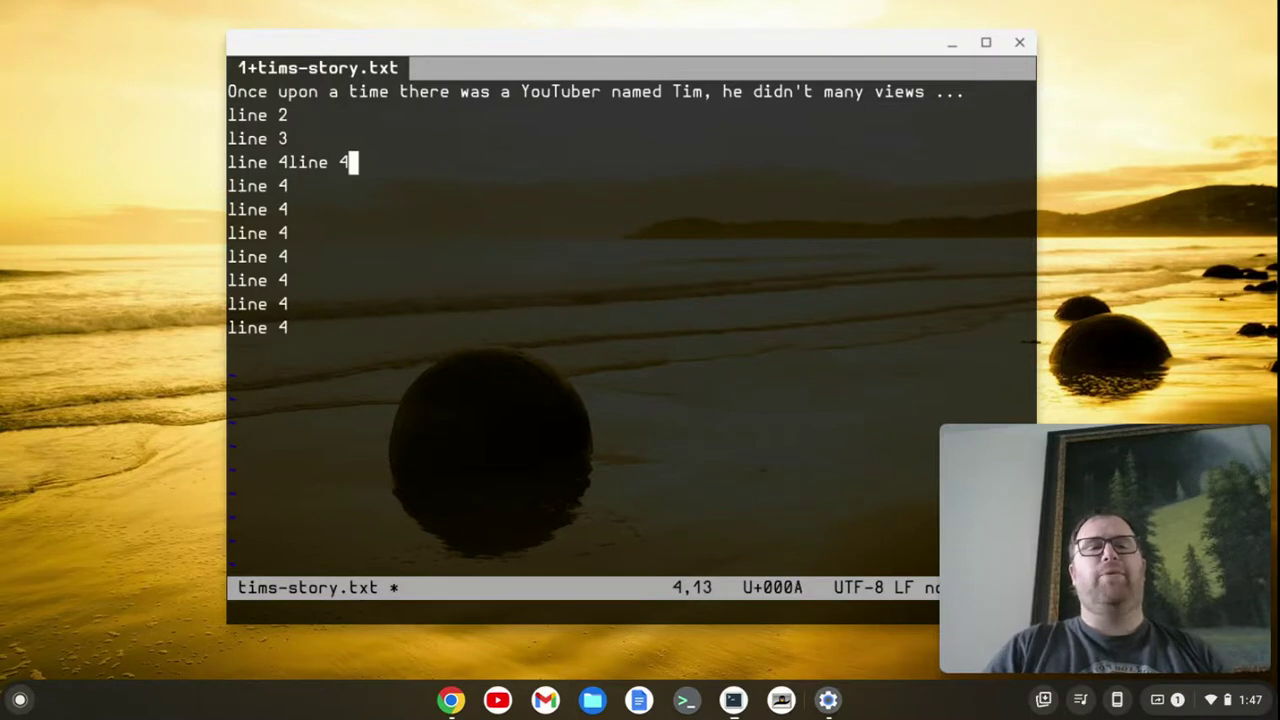
key(BackSpace)
key(BackSpace)
key(BackSpace)
key(BackSpace)
key(BackSpace)
key(BackSpace)
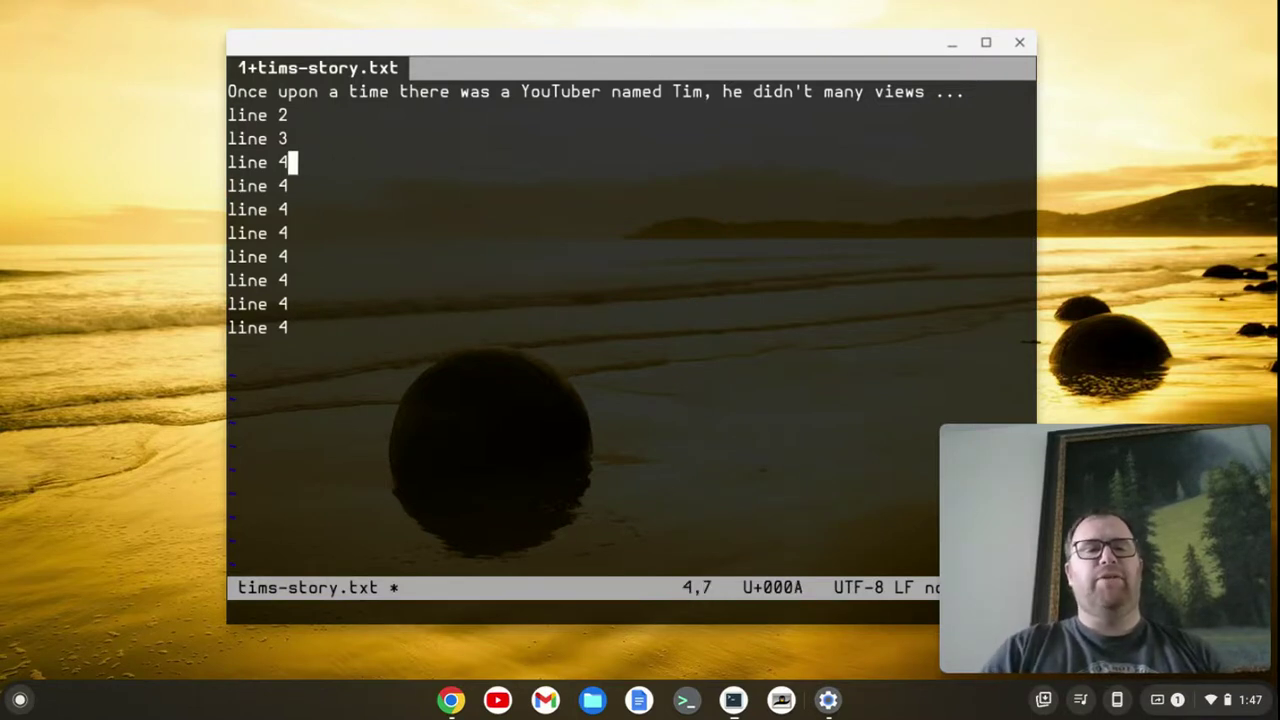
- Add a new line reading "line 5" below the last "line 4", followed by a line break
key(Down)
key(Down)
key(Down)
key(Down)
key(Down)
key(Down)
key(Down)
key(Return)
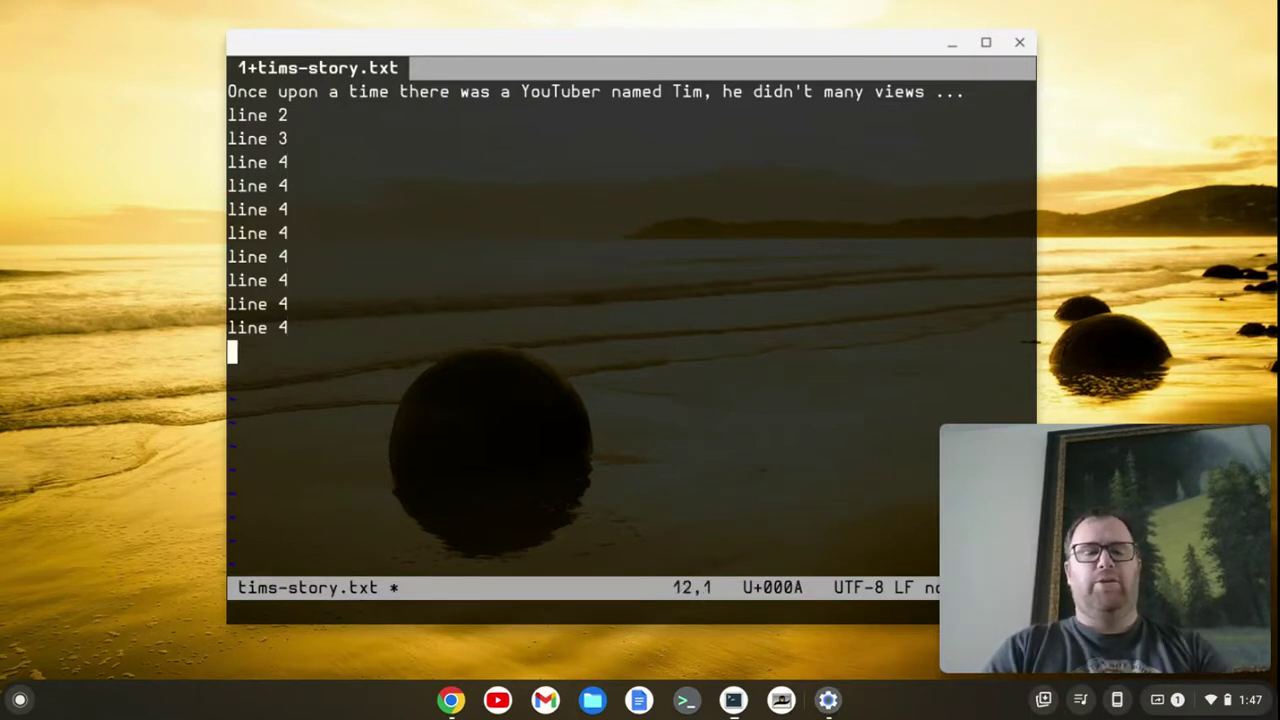
text(line 5)
key(Return)
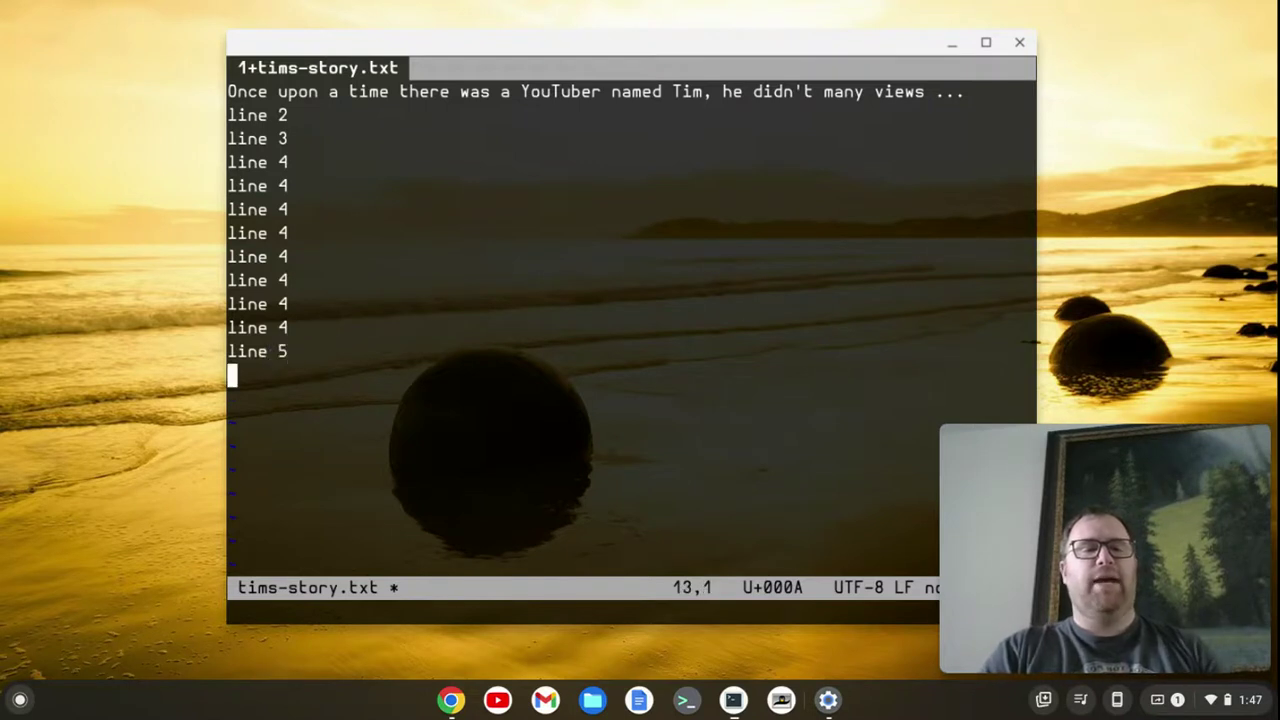
- Duplicate the "line 5" line seven times and save tims-story.txt
key(Up)
key(ctrl+v)
key(ctrl+v)
key(ctrl+v)
key(ctrl+v)
key(ctrl+v)
key(ctrl+v)
key(ctrl+v)
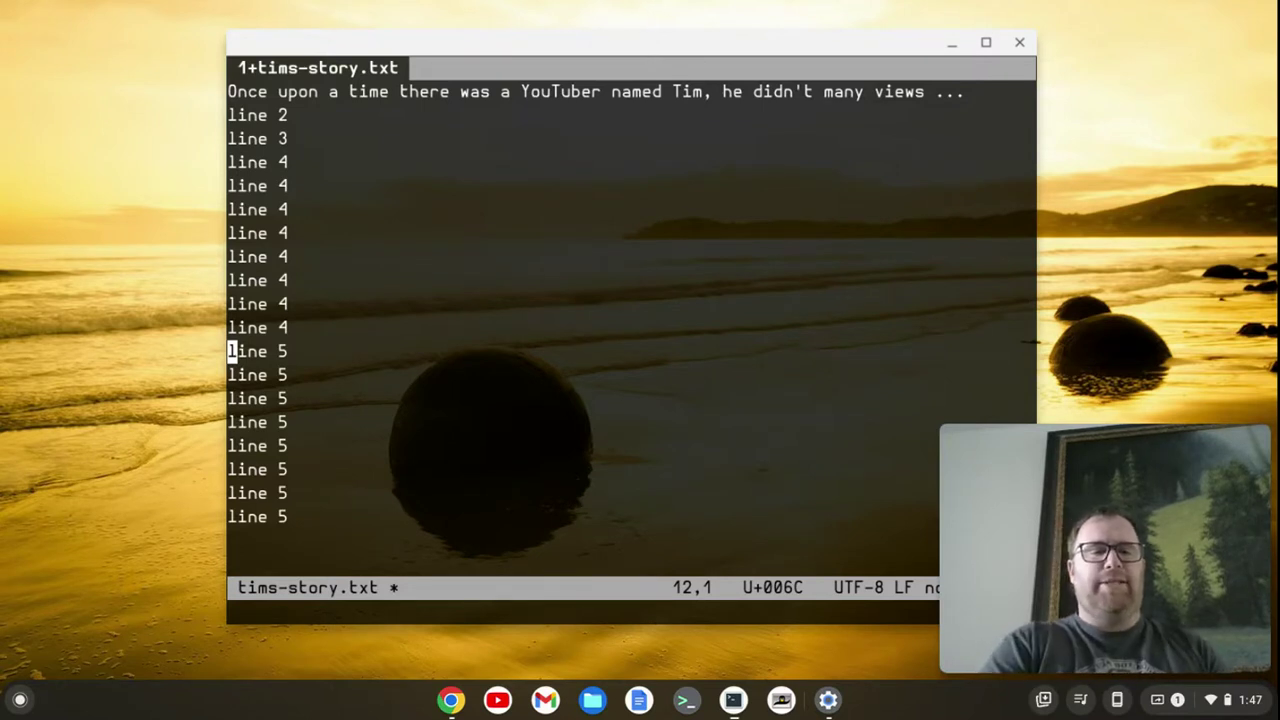
key(ctrl+s)
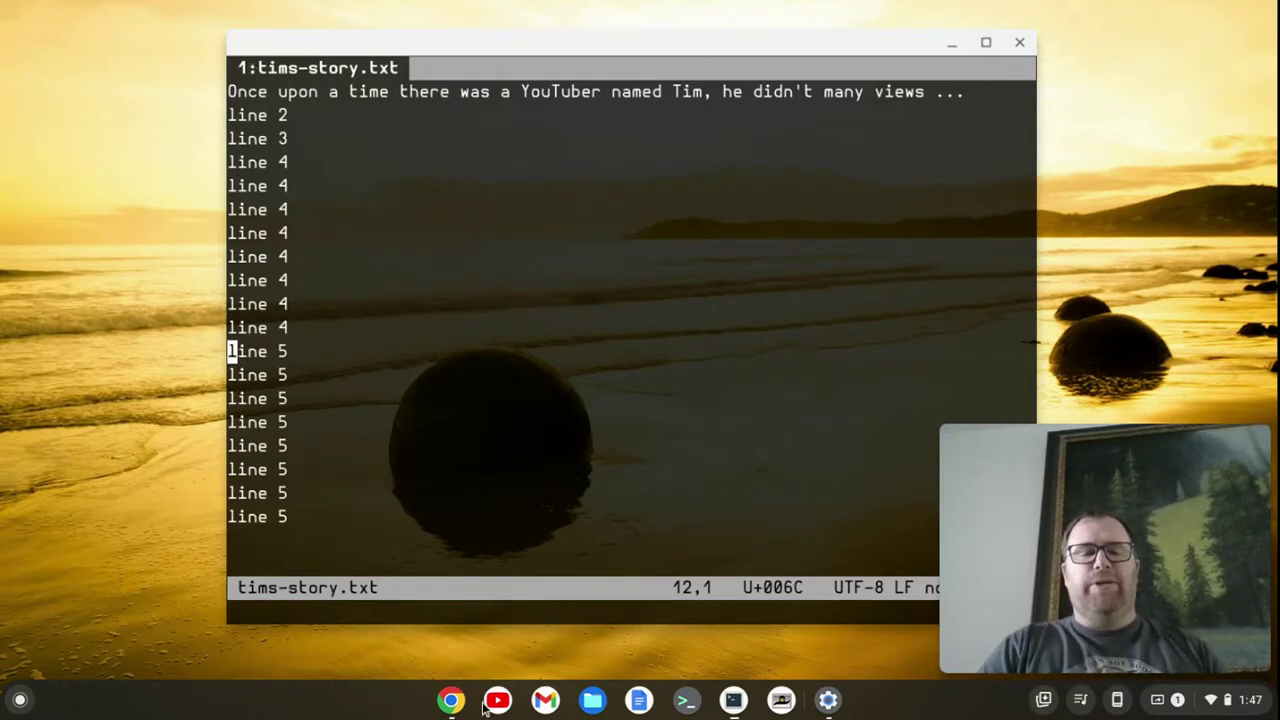
- Switch to Chrome to read the dte command list in the Debian Terminal Text Editors post, and return to the terminal
click(450, 698)
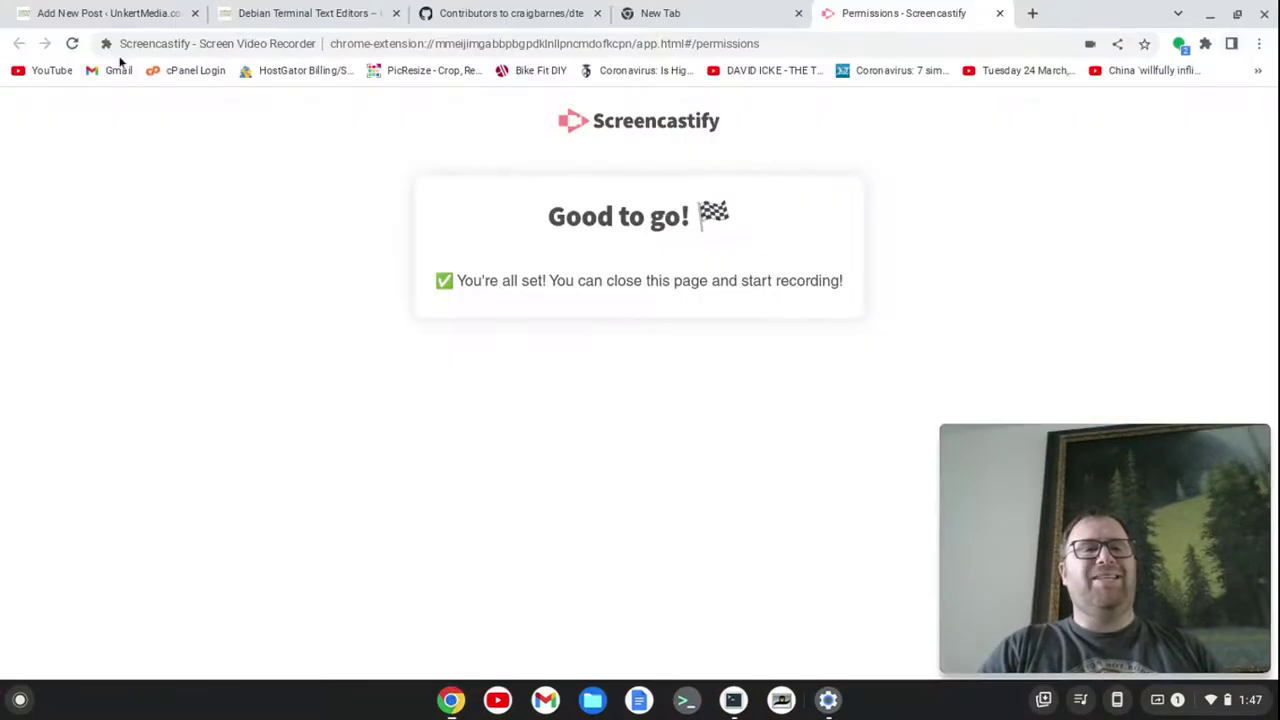
click(287, 17)
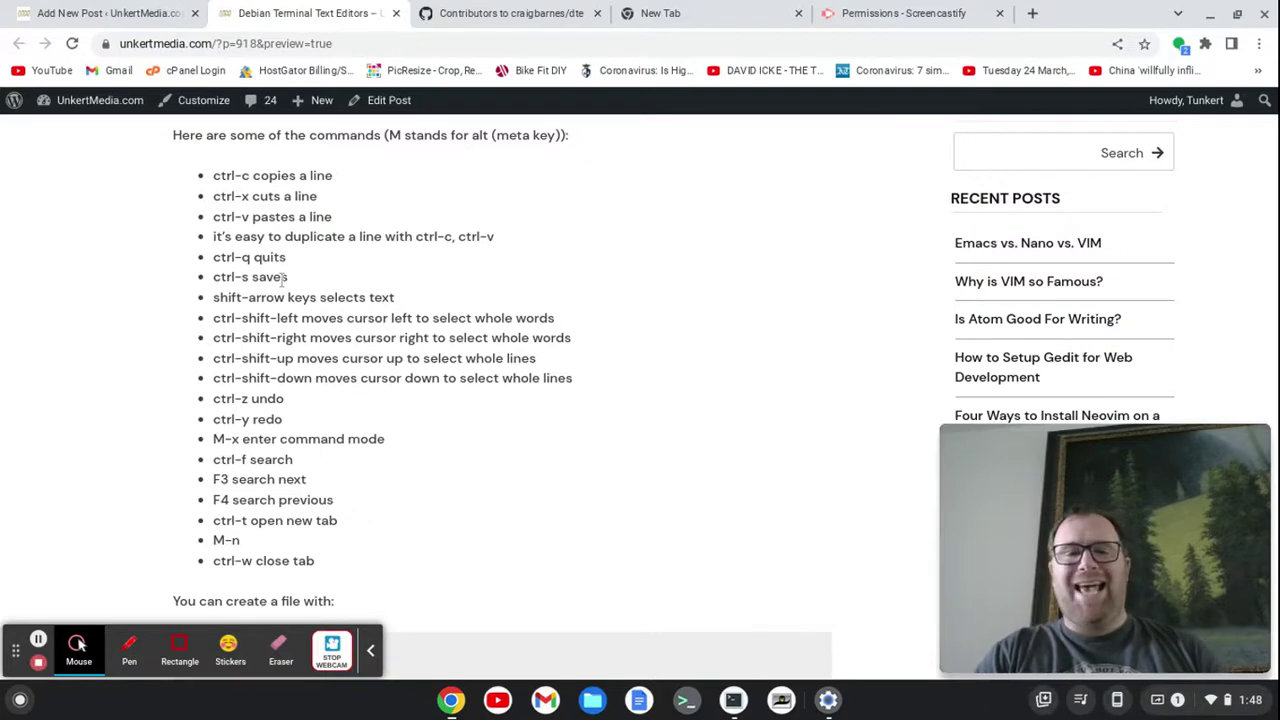
click(734, 700)
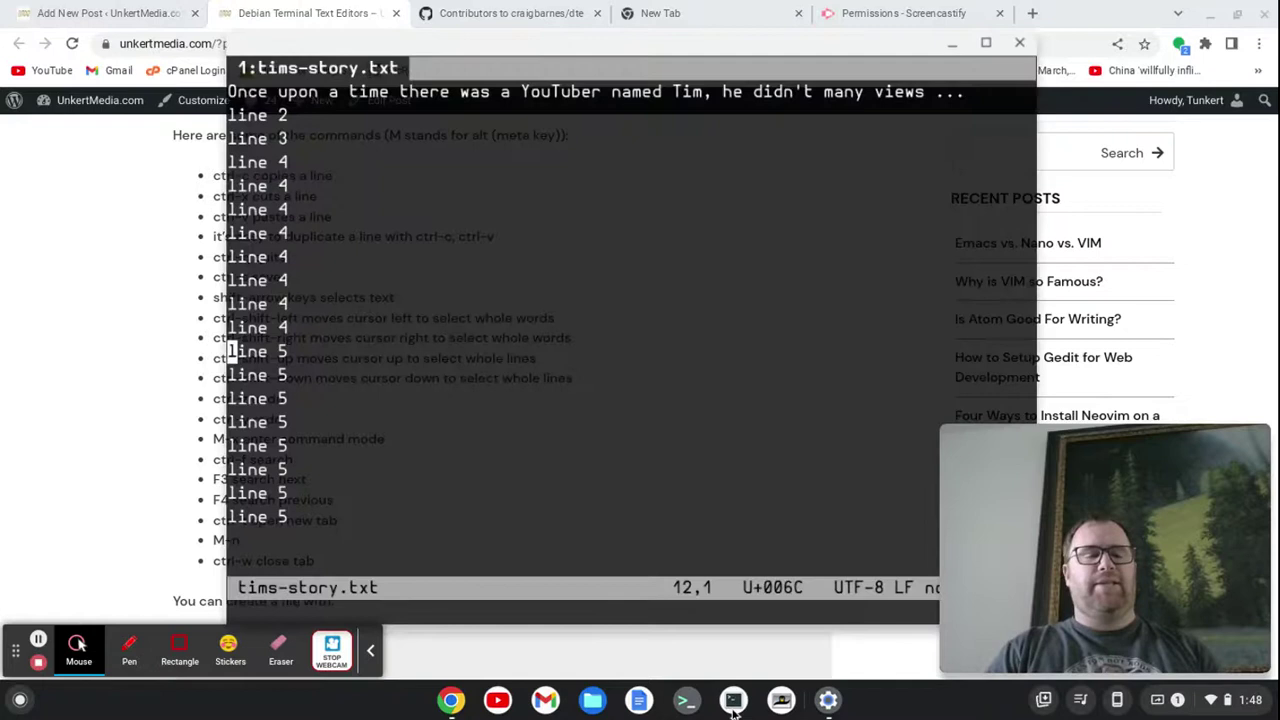
- Select the six "line 4" lines above the first "line 5" together with that line's first letter, and cut them
key(shift+Up)
key(shift+Up)
key(shift+Up)
key(shift+Up)
key(shift+Up)
key(shift+Up)
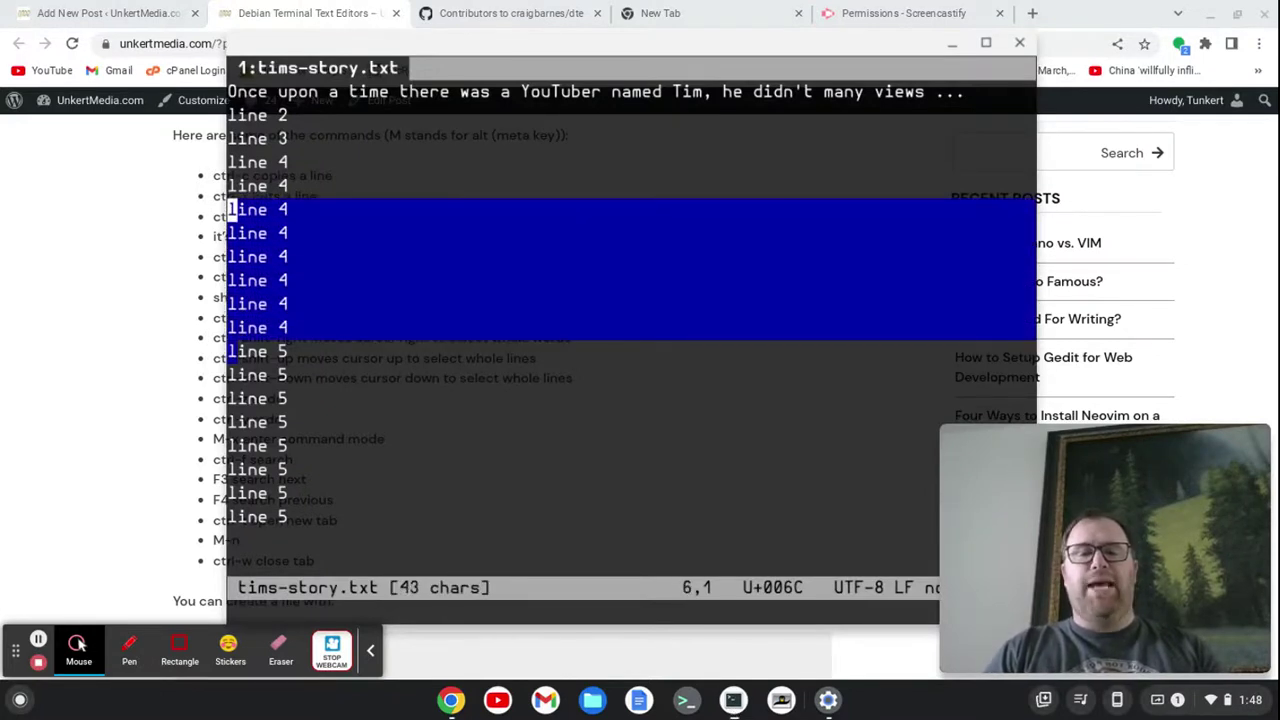
key(ctrl+x)
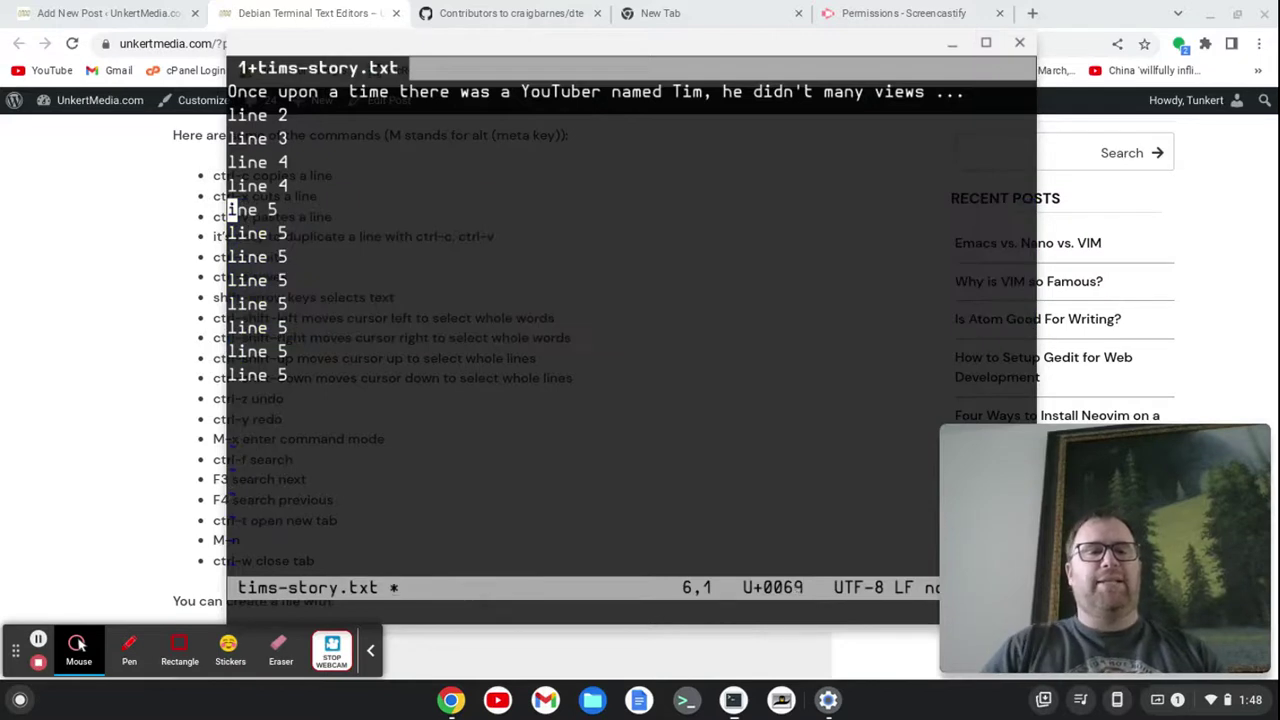
- Paste the cut "line 4" block at the end of the file, below the last "line 5"
key(Down)
key(Down)
key(Down)
key(Down)
key(Down)
key(Down)
key(Down)
key(Down)
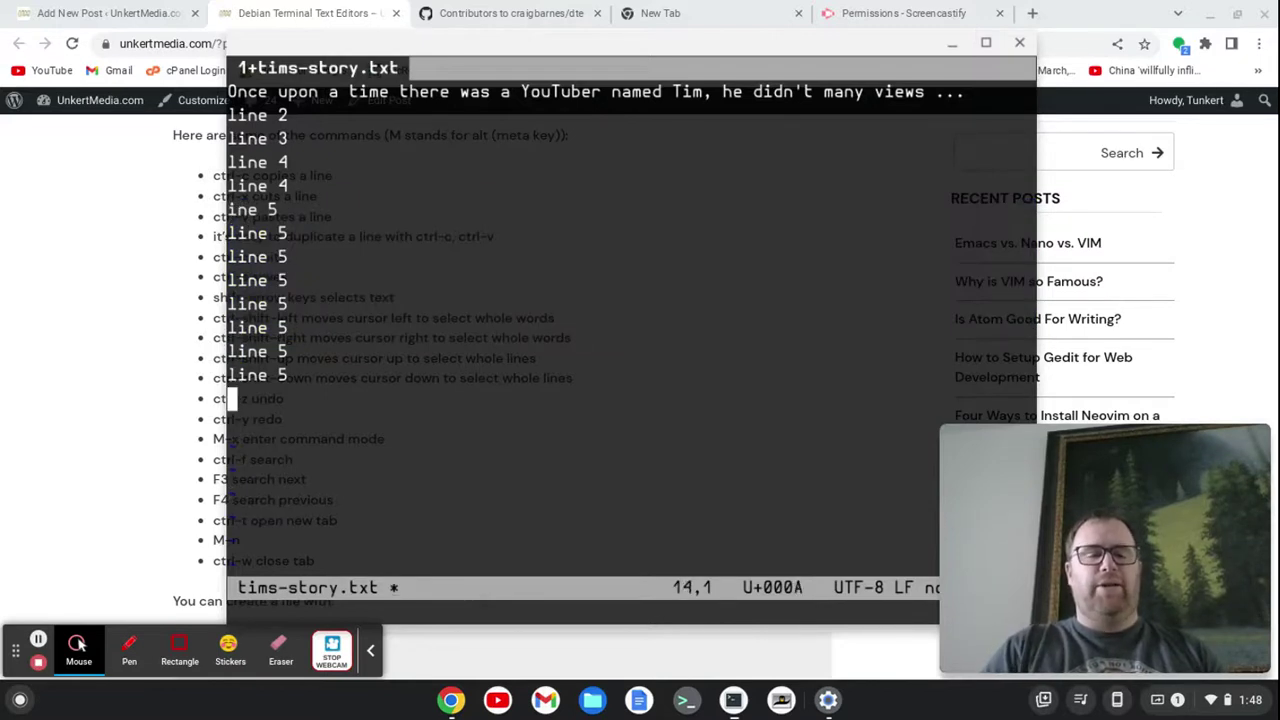
key(ctrl+v)
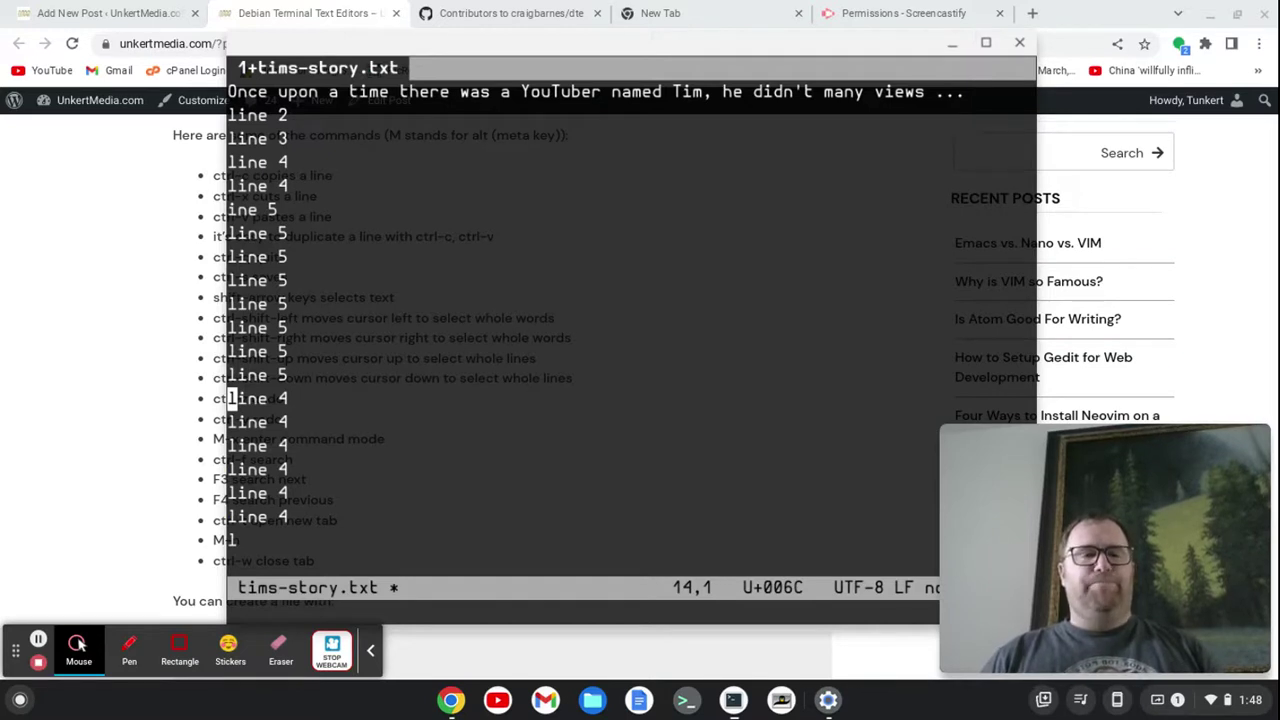
- Try selecting text character by character forward and backward from the start of the first pasted "line 4", and clear the selection
key(shift+Right)
key(shift+Right)
key(shift+Right)
key(shift+Right)
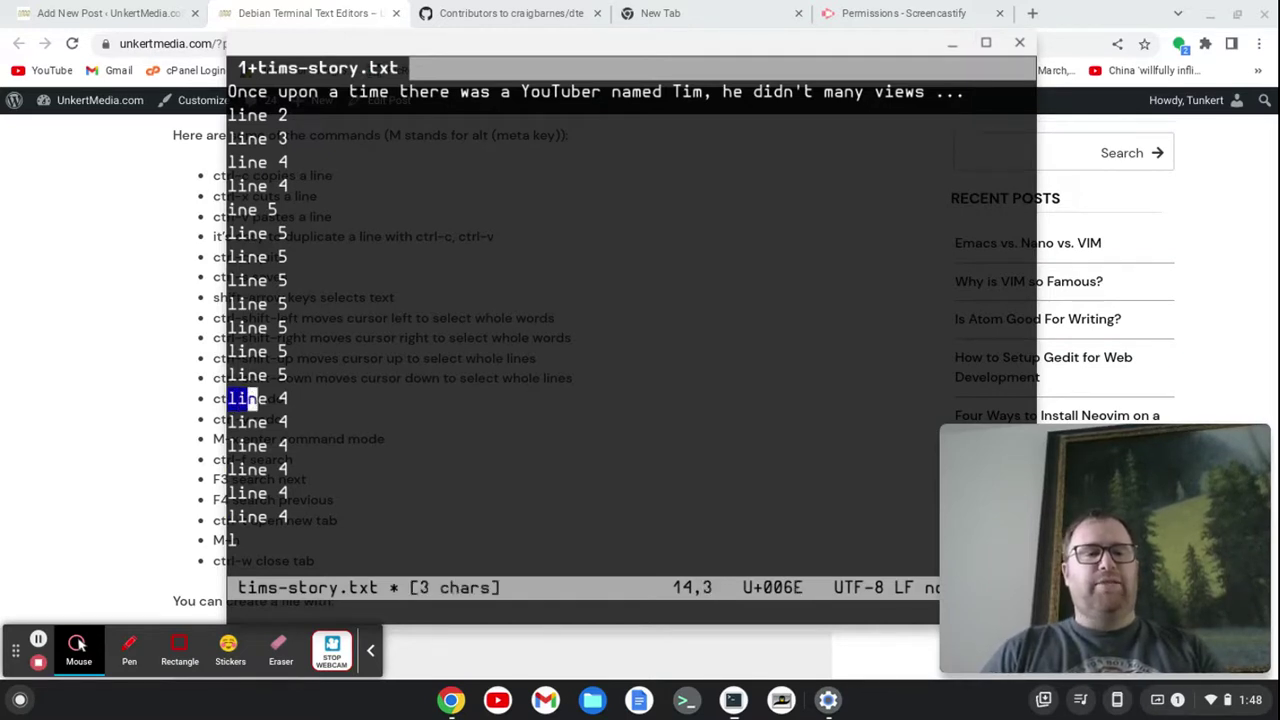
key(shift+Left)
key(shift+Left)
key(shift+Left)
key(shift+Left)
key(shift+Left)
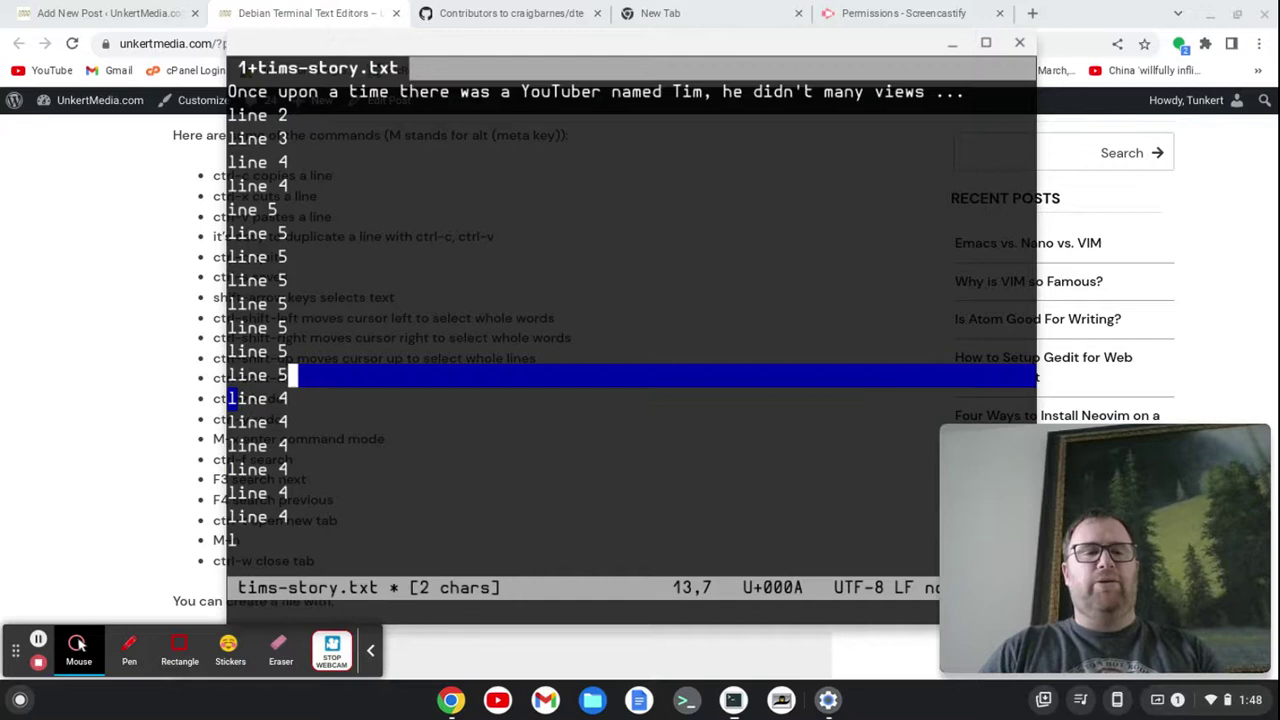
key(Down)
key(Down)
key(Up)
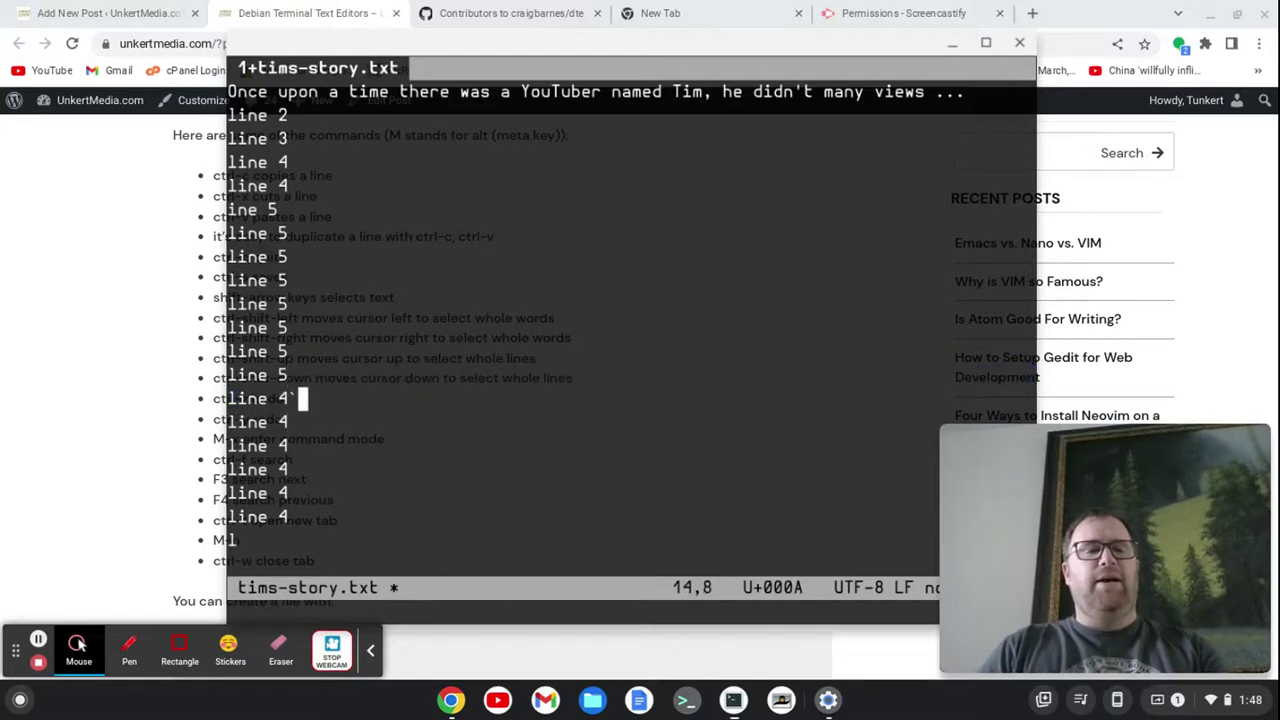
- Remove the stray backtick from the first pasted "line 4" line so that it reads "line 4"
key(Right)
key(Up)
key(Right)
key(Right)
key(Right)
key(Right)
key(Right)
key(Right)
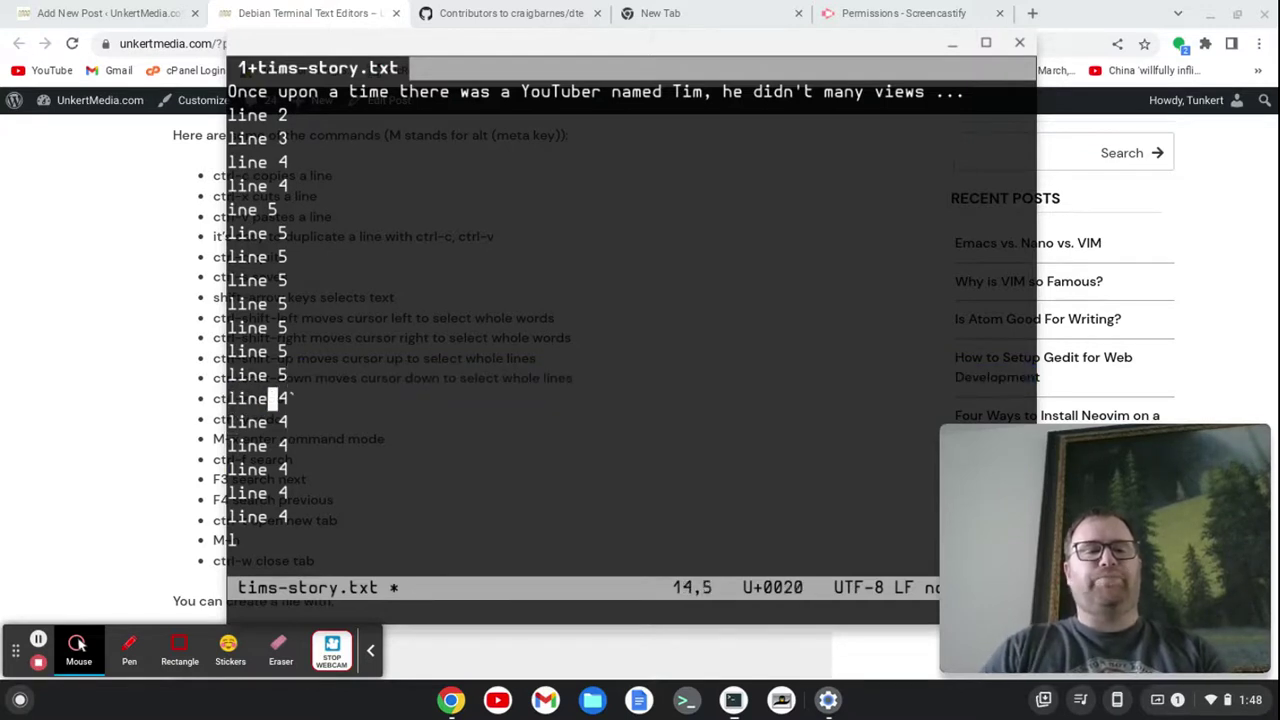
key(BackSpace)
key(Right)
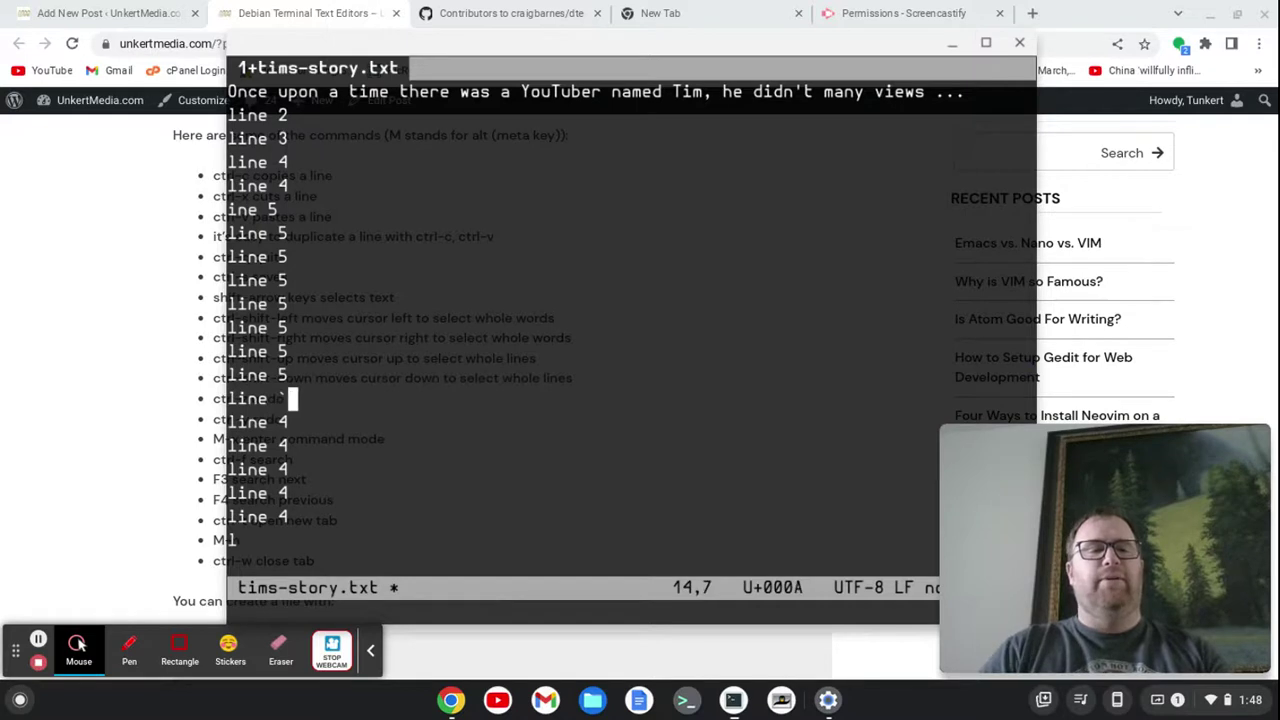
key(BackSpace)
text(4)
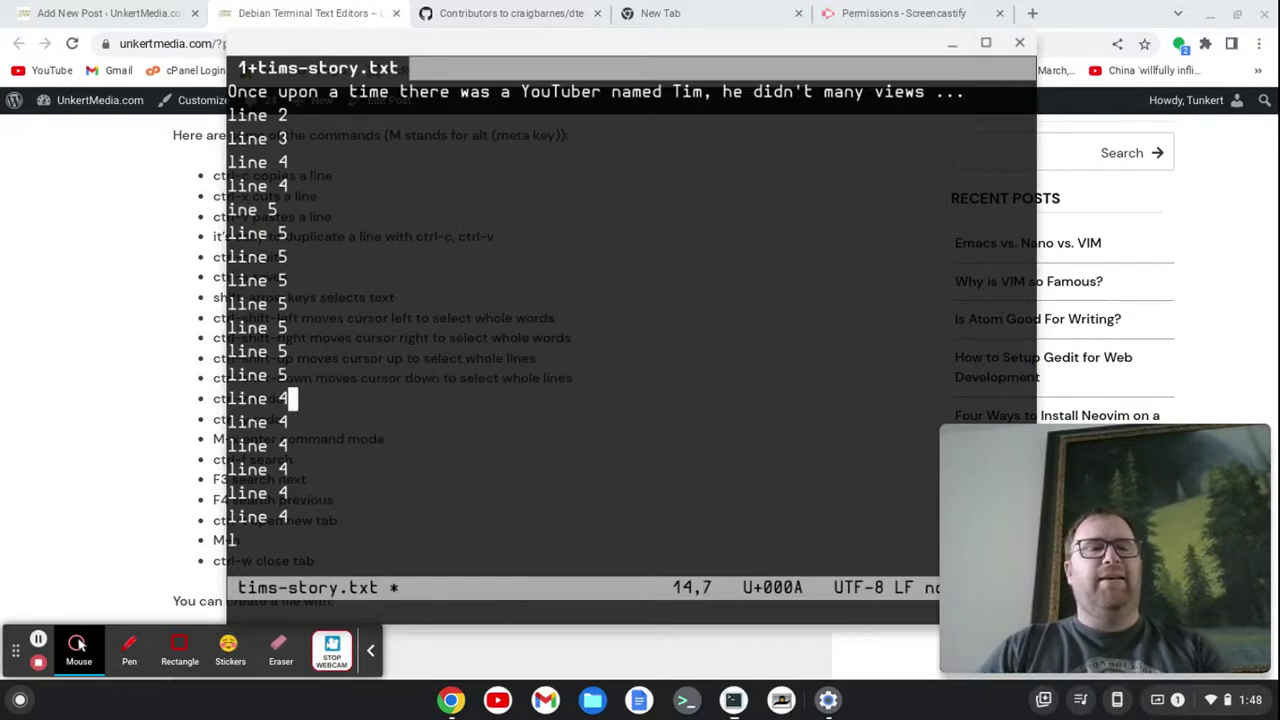
- Check the command list in the browser, and select whole words backward in the first sentence from before "YouTuber" to "a time"
key(alt+Tab)
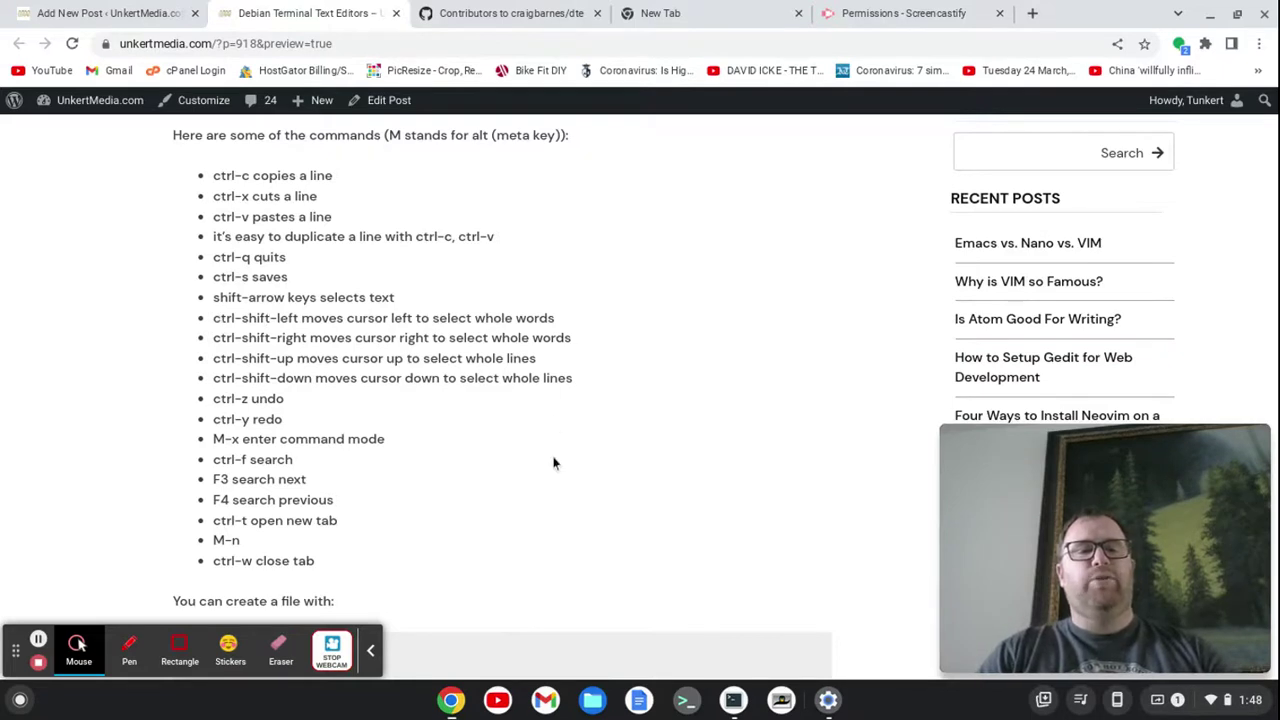
key(alt+Tab)
key(Up)
key(Up)
key(Up)
key(Up)
key(Up)
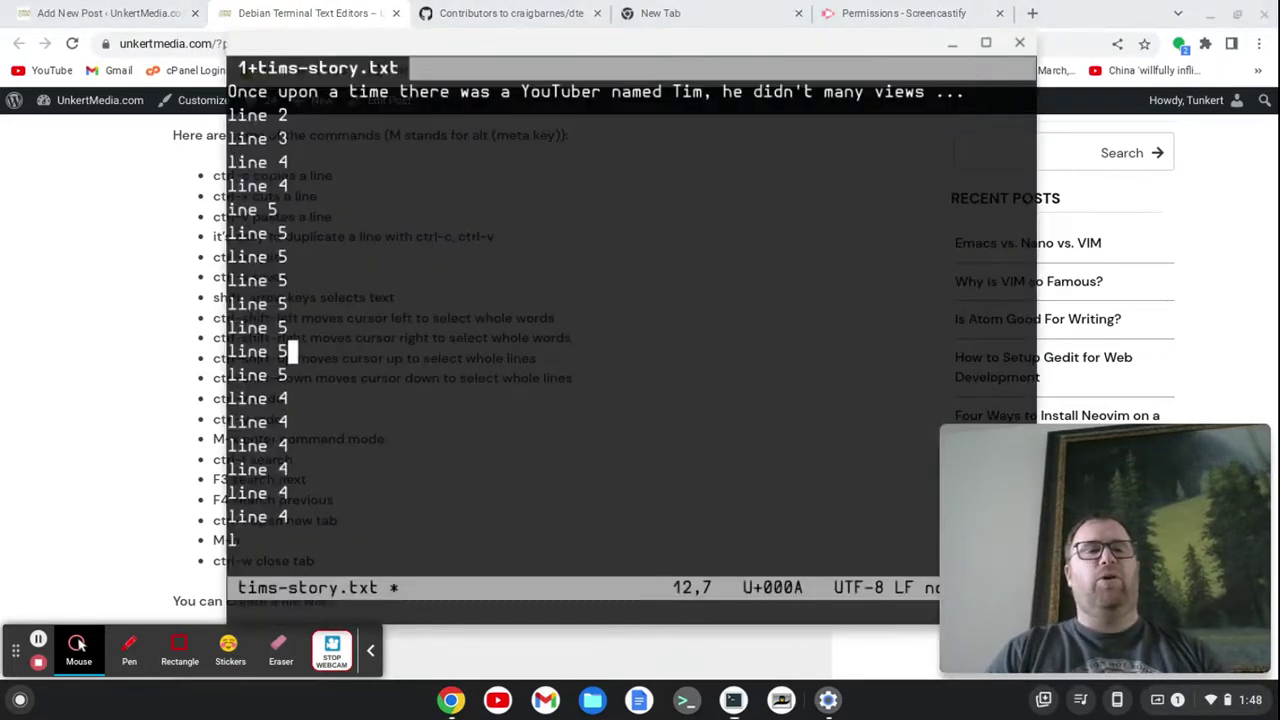
key(Up)
key(Up)
key(Up)
key(Up)
key(Up)
key(Up)
key(Up)
key(Up)
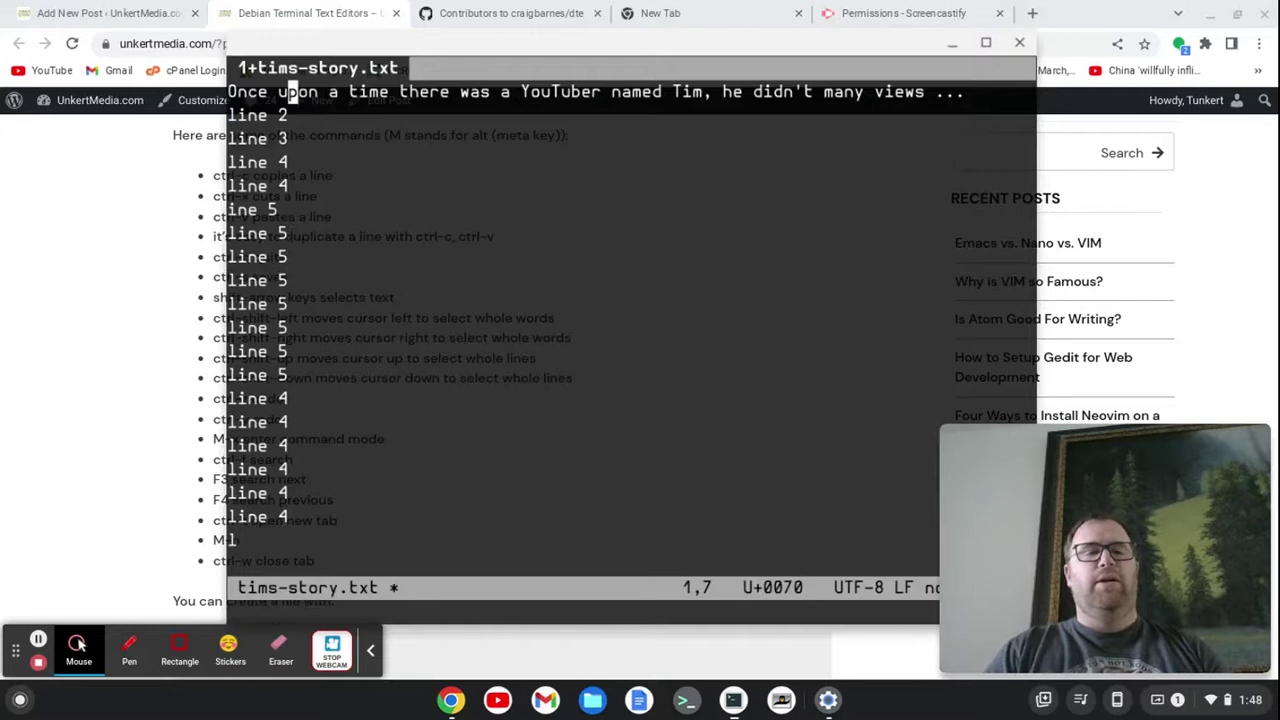
key(Right)
key(Right)
key(Right)
key(Right)
key(Right)
key(Right)
key(Right)
key(Right)
key(Right)
key(Right)
key(Right)
key(Right)
key(Right)
key(Right)
key(Right)
key(Right)
key(Right)
key(Right)
key(Right)
key(Right)
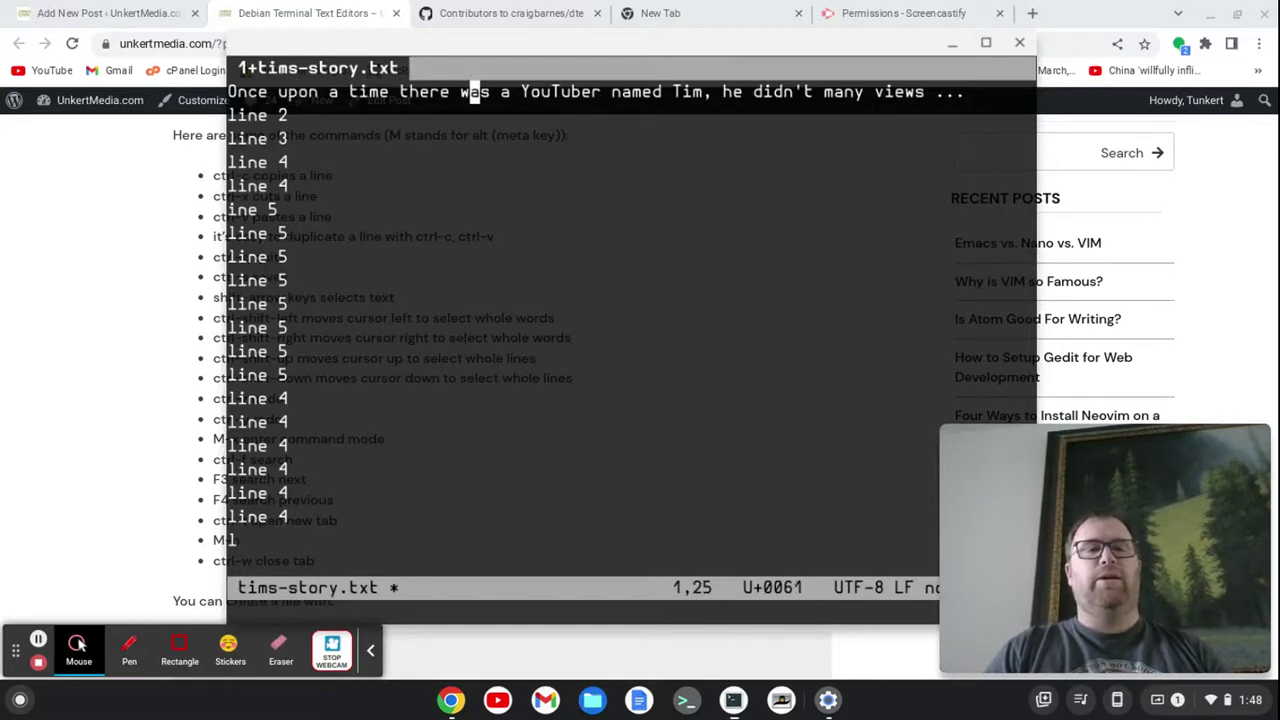
key(ctrl+shift+Left)
key(ctrl+shift+Left)
key(ctrl+shift+Left)
key(ctrl+shift+Left)
key(ctrl+shift+Left)
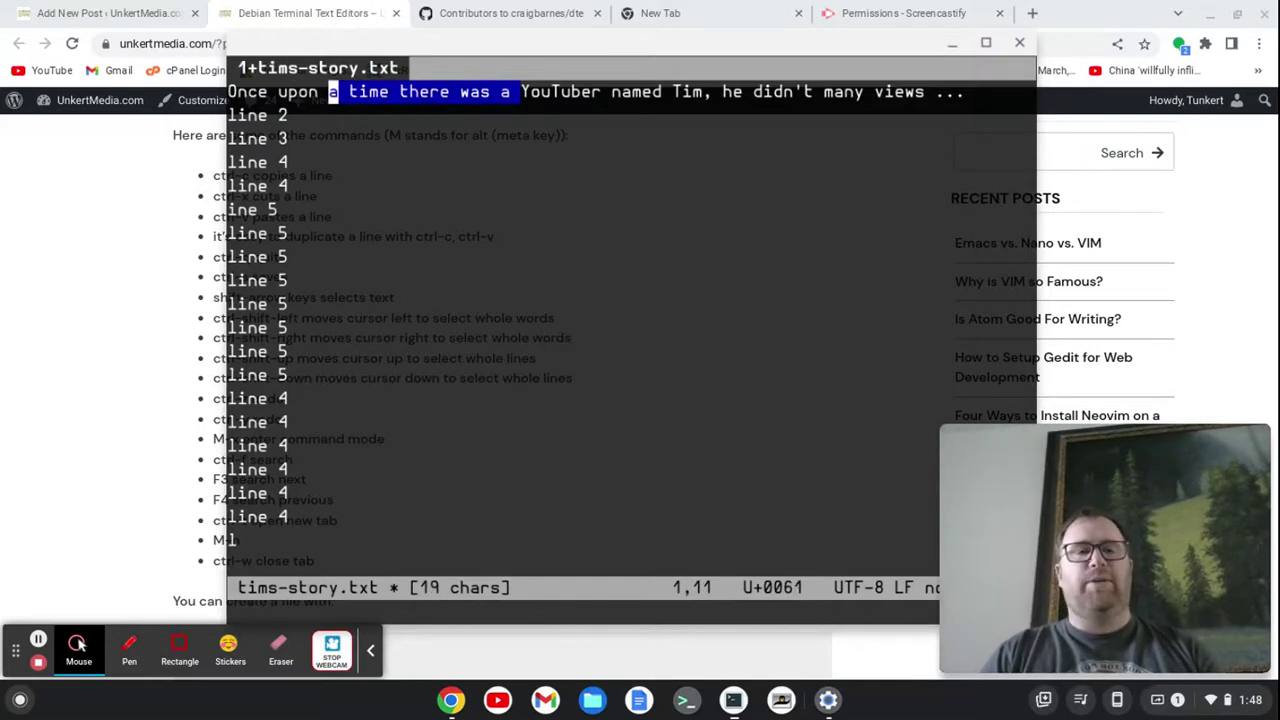
- Select whole words forward in the first sentence up to "he", glance at the browser's command list, and clear the selection
key(ctrl+shift+Right)
key(ctrl+shift+Right)
key(ctrl+shift+Right)
key(ctrl+shift+Right)
key(ctrl+shift+Right)
key(ctrl+shift+Right)
key(ctrl+shift+Right)
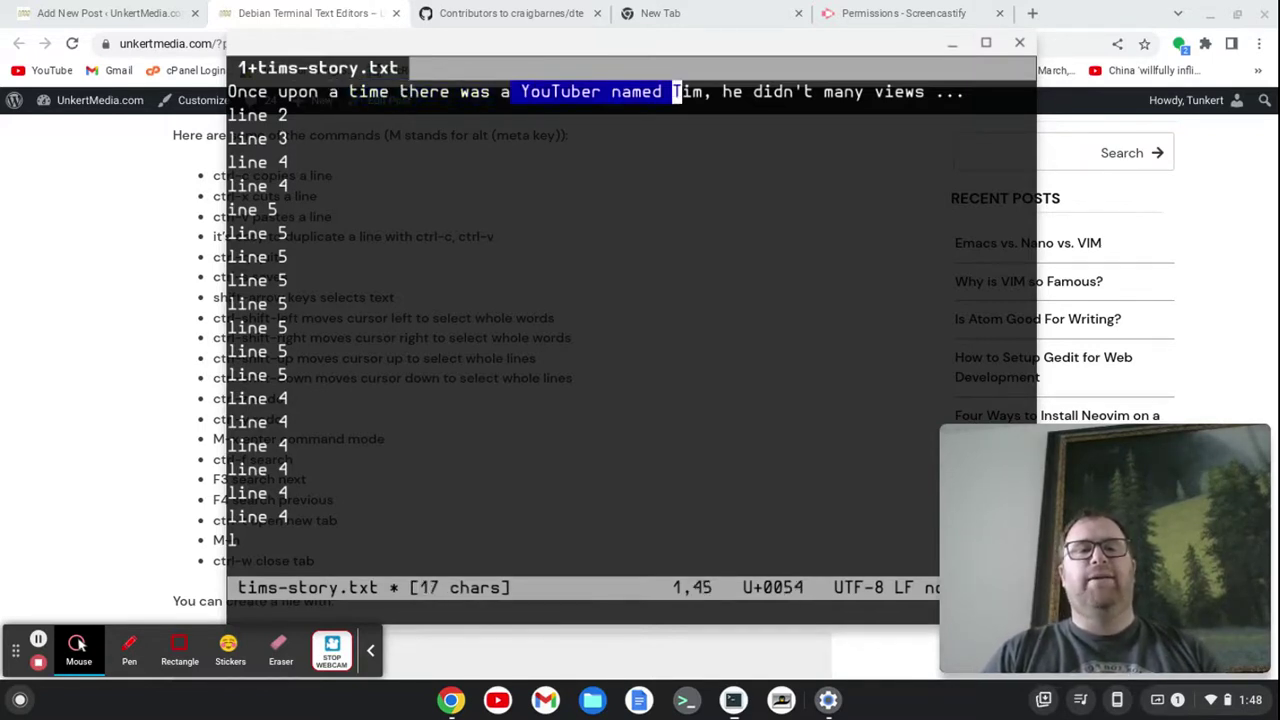
key(ctrl+shift+Right)
key(alt+Tab)
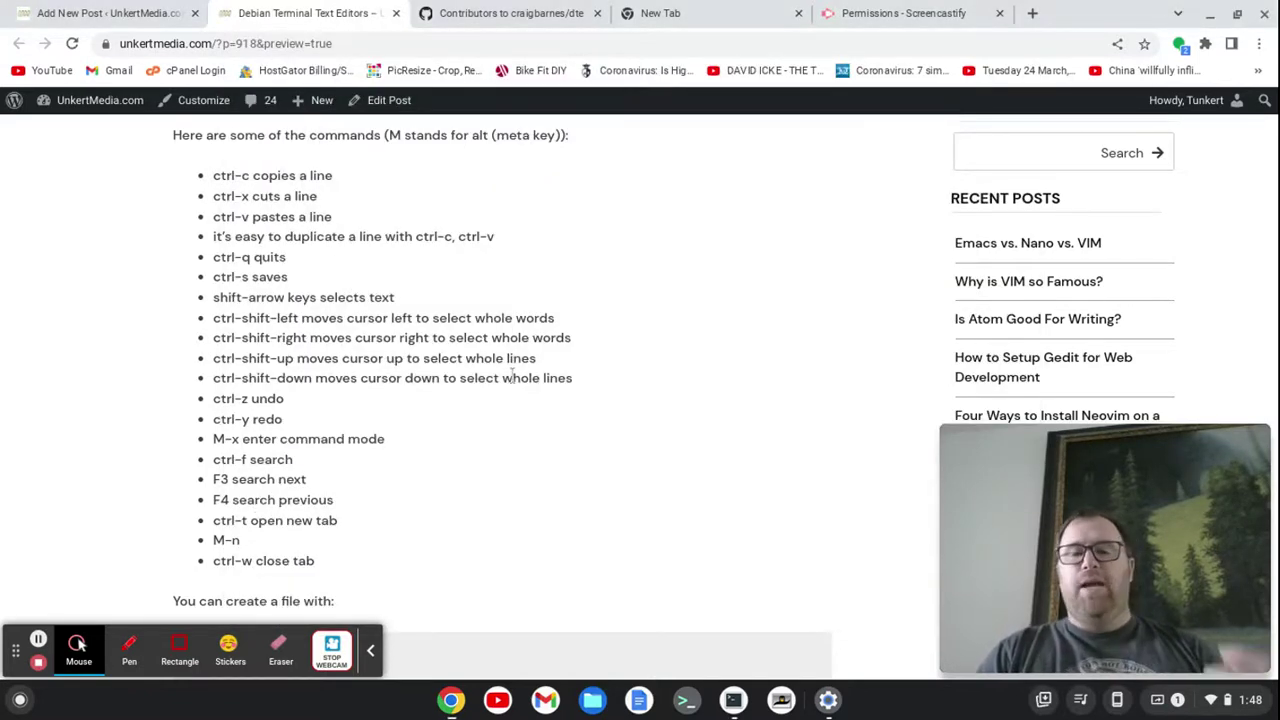
key(alt+Tab)
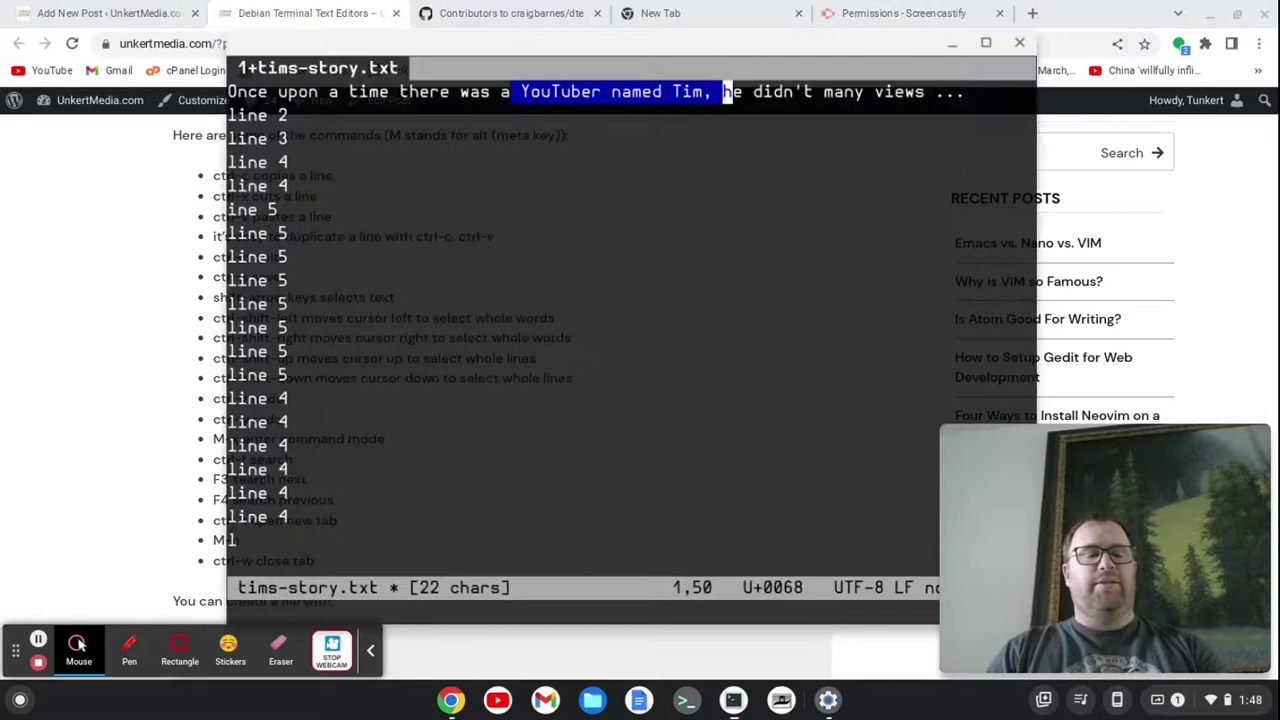
key(Escape)
- Replace the broken "ine 5" text on the sixth line with "line 6"
key(Down)
key(Down)
key(Down)
key(Down)
key(Down)
key(Down)
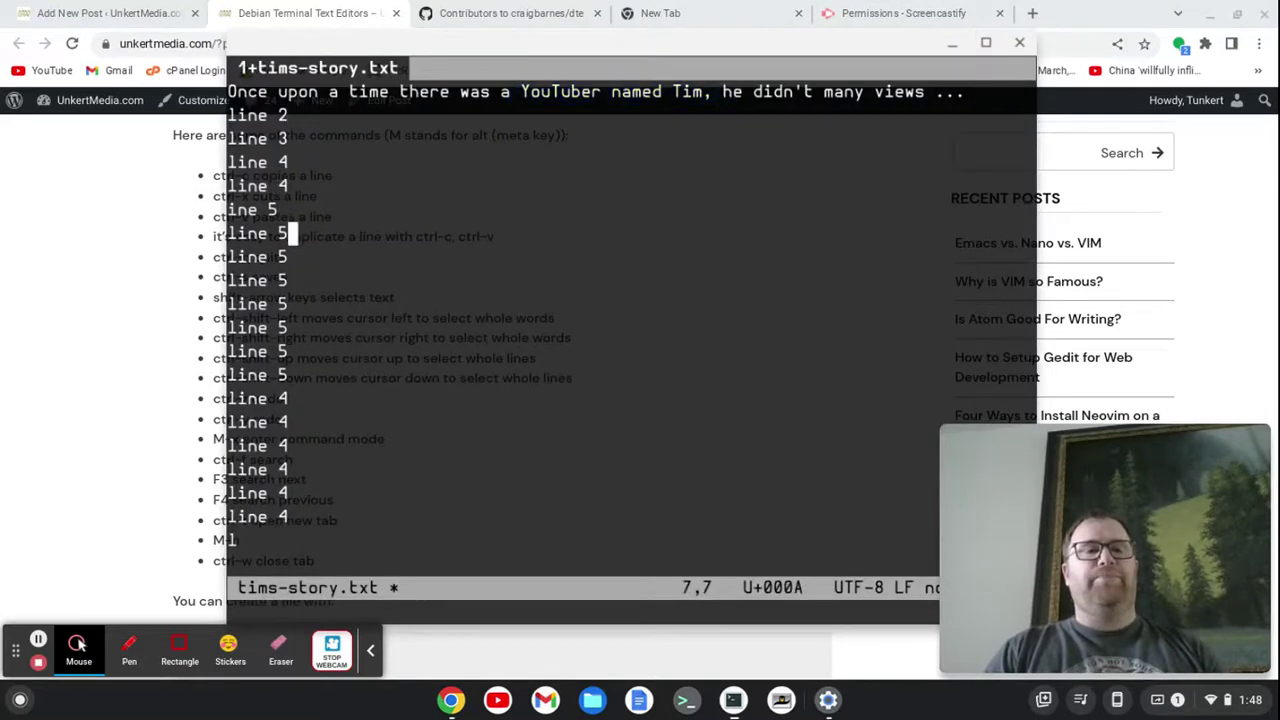
key(Up)
key(BackSpace)
key(BackSpace)
key(BackSpace)
key(BackSpace)
key(BackSpace)
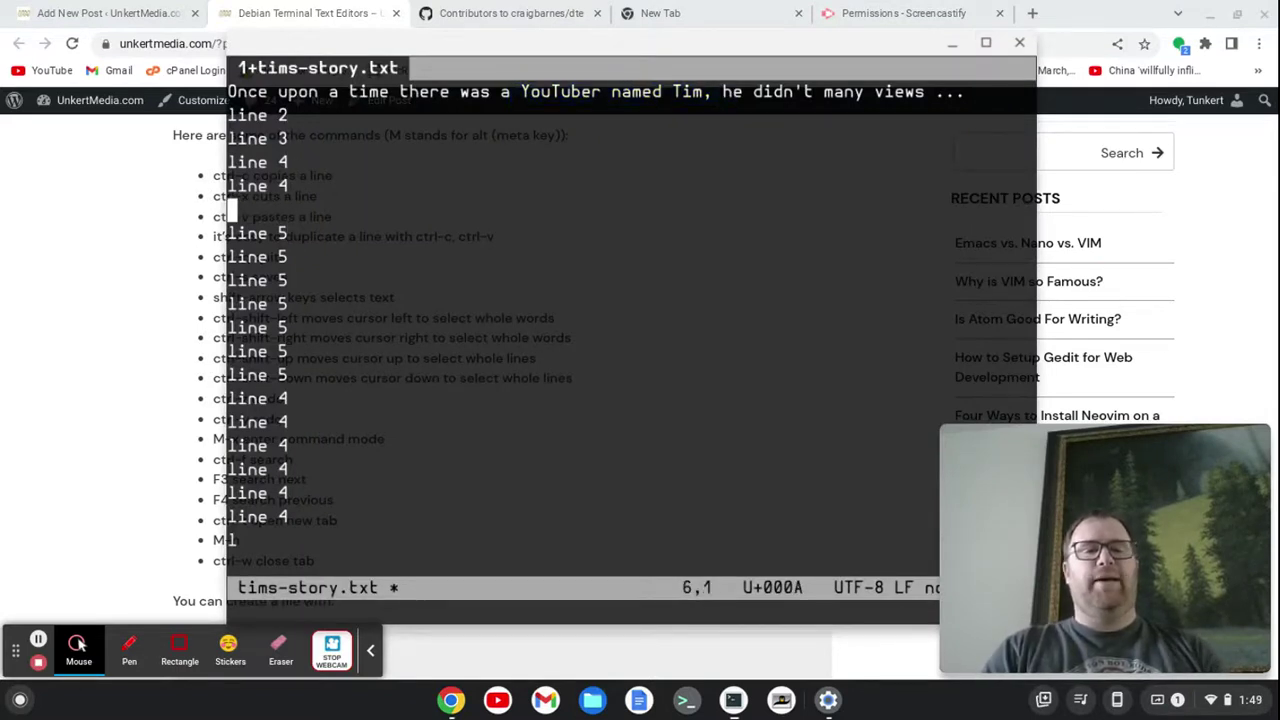
text(line 6)
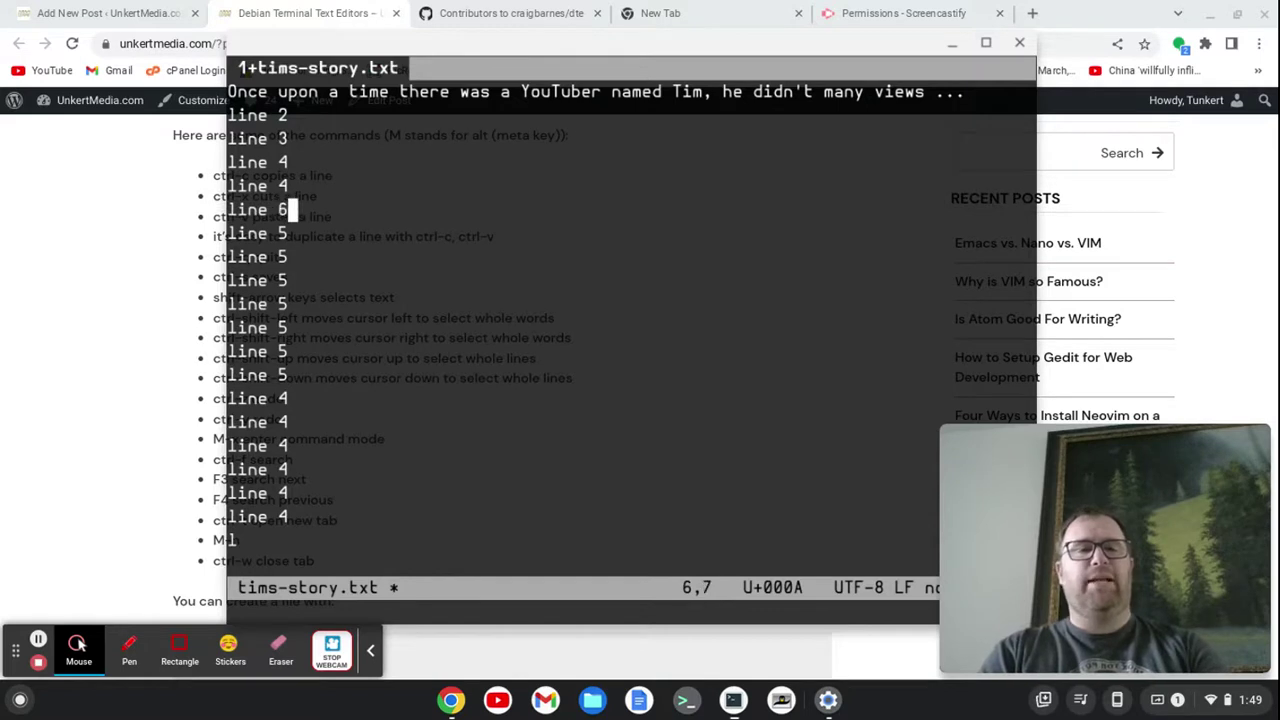
- Delete the "line 6" text from the sixth line and undo the deletion
key(BackSpace)
key(BackSpace)
key(BackSpace)
key(BackSpace)
key(BackSpace)
key(BackSpace)
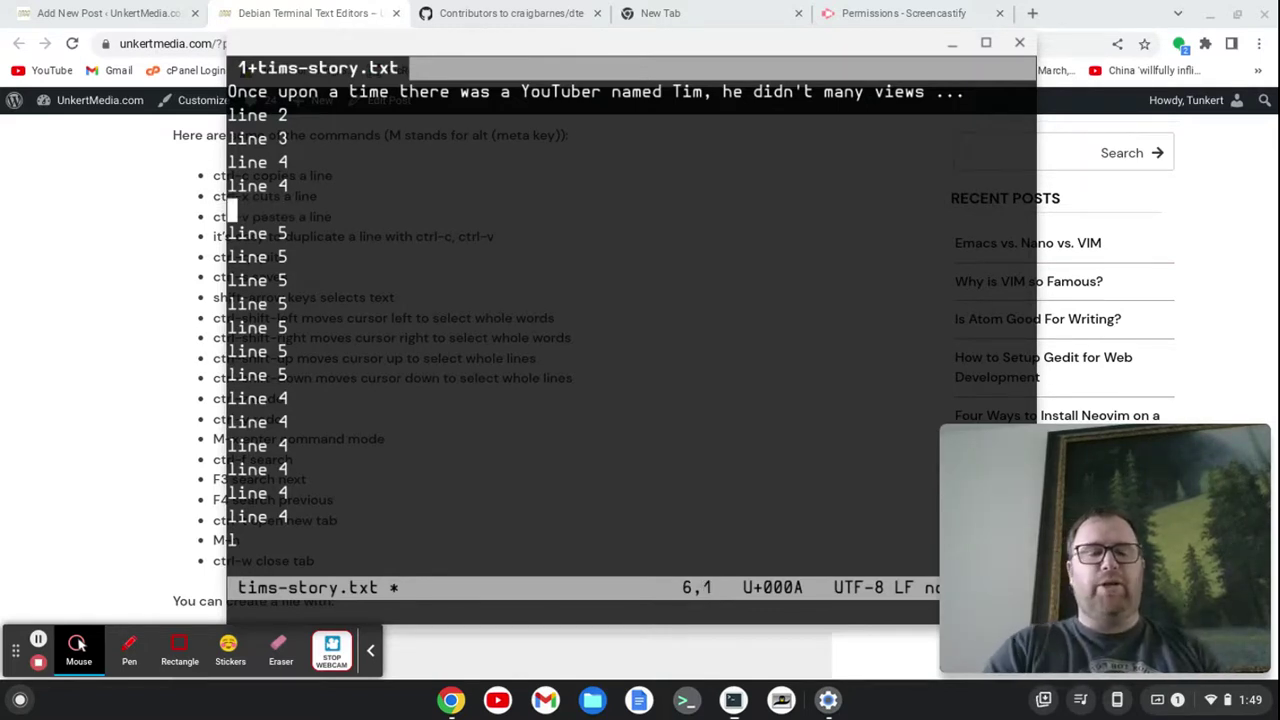
key(ctrl+z)
- Check the command list in the browser, and try to run "builtin" without arguments in dte's command mode
key(ctrl+q)
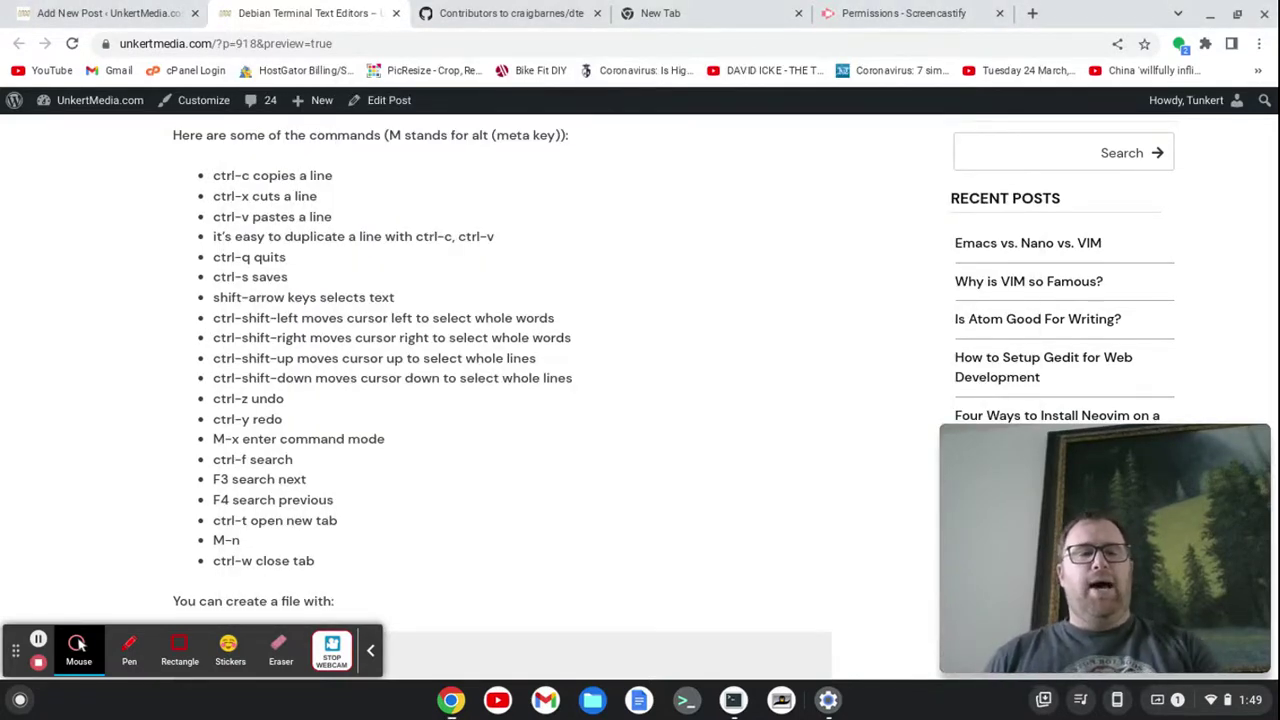
key(alt+Tab)
key(alt+x)
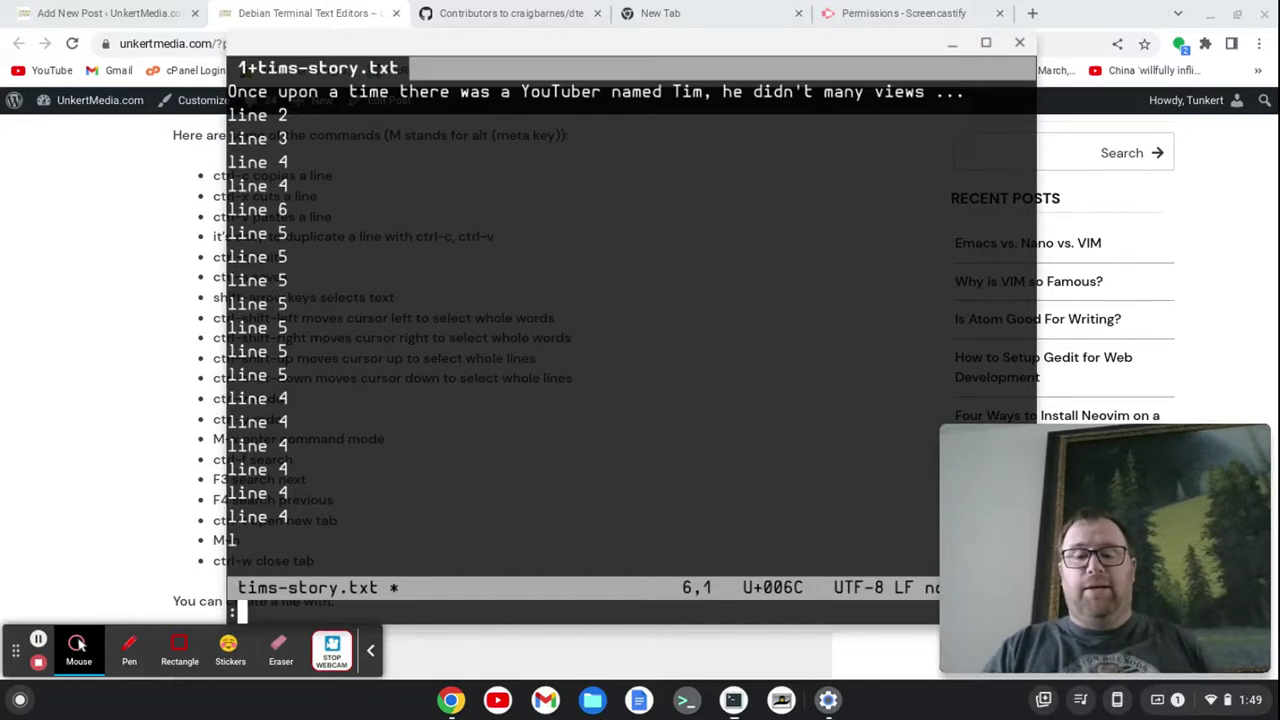
text(alias)
key(BackSpace)
key(BackSpace)
key(BackSpace)
key(BackSpace)
key(BackSpace)
text(bind)
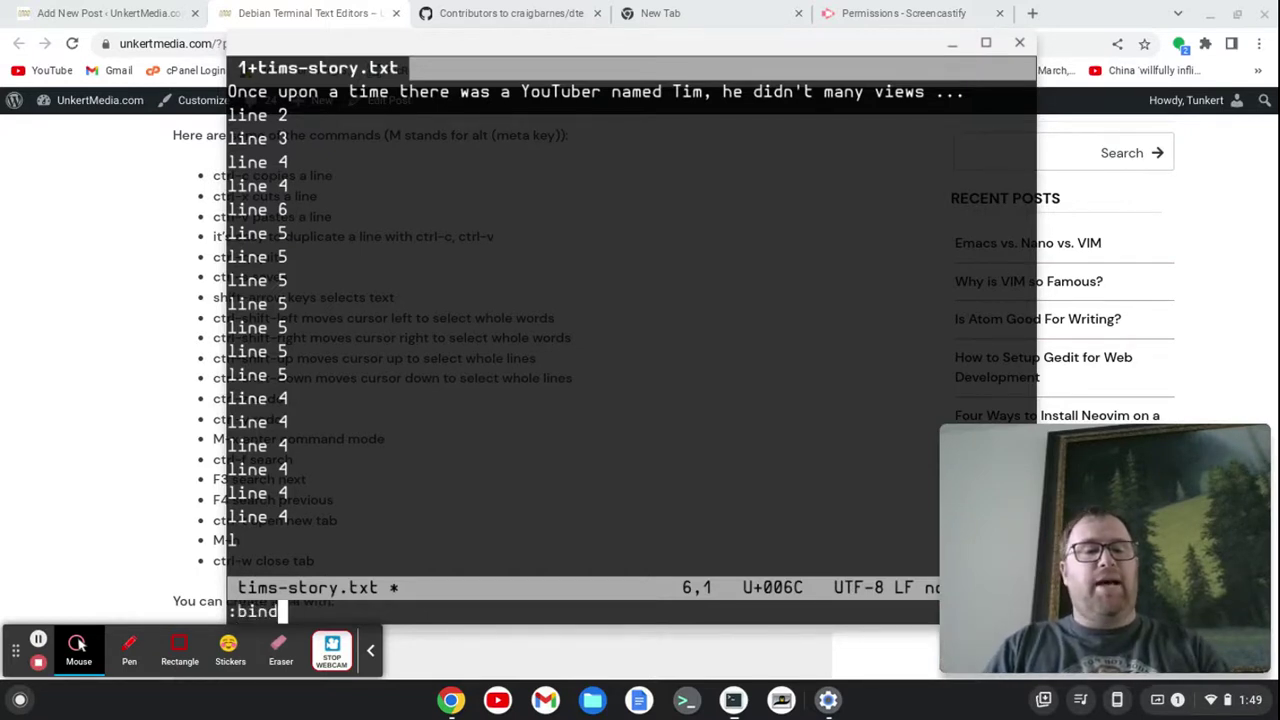
key(BackSpace)
key(BackSpace)
key(BackSpace)
text(olsf)
key(Tab)
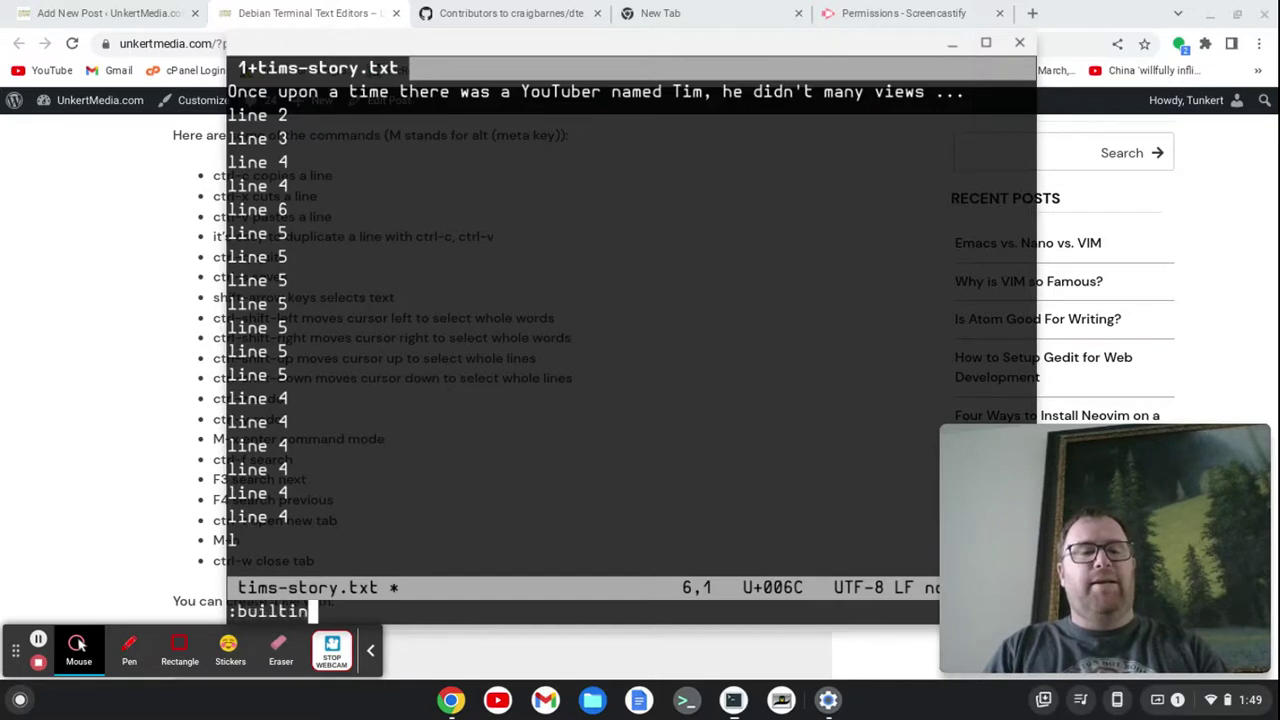
key(Return)
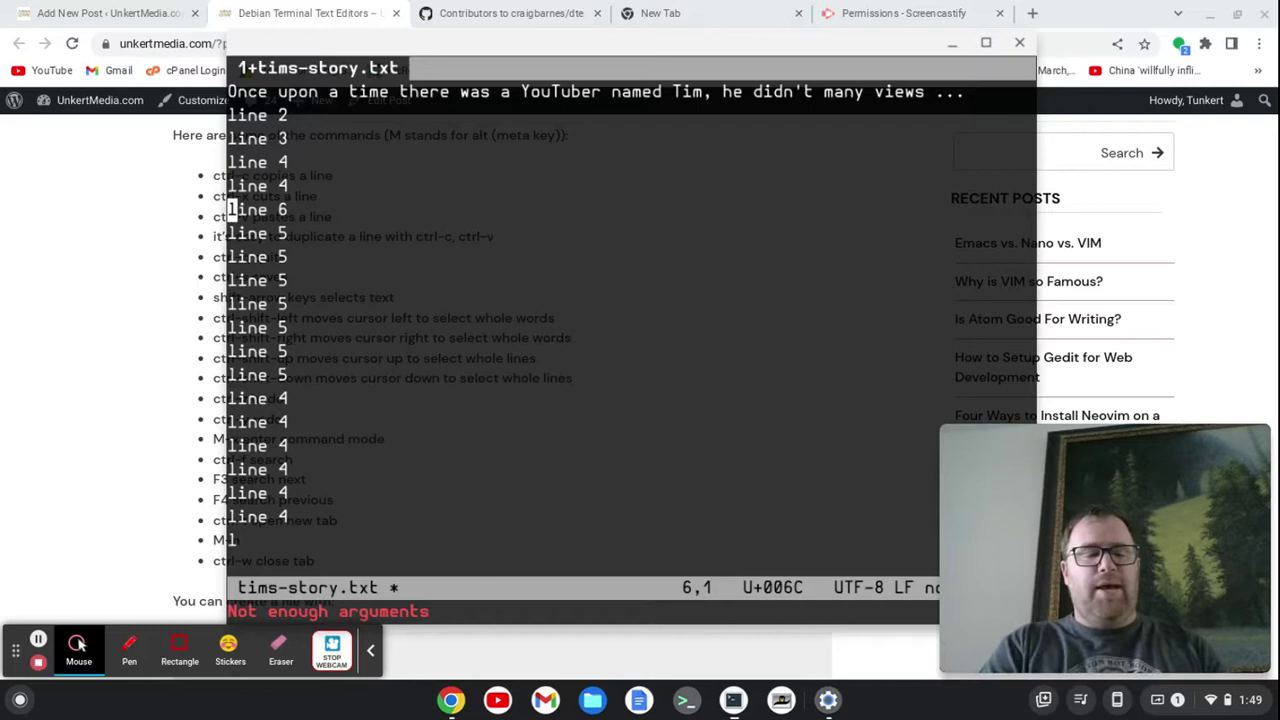
- Cycle through the available command completions in command mode as far as "delete-word", and leave command mode without running any
key(alt+x)
key(Tab)
key(Tab)
key(Tab)
key(Tab)
key(Tab)
key(Tab)
key(Tab)
key(Tab)
key(Tab)
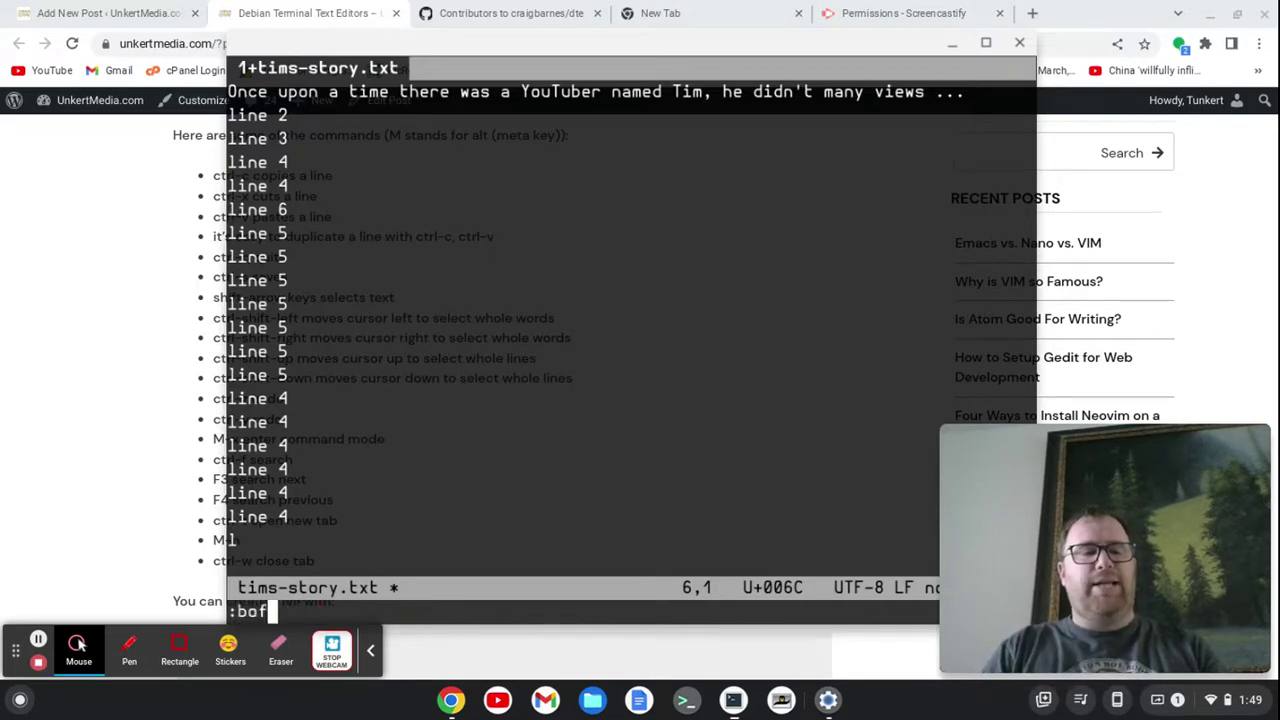
key(Tab)
key(Tab)
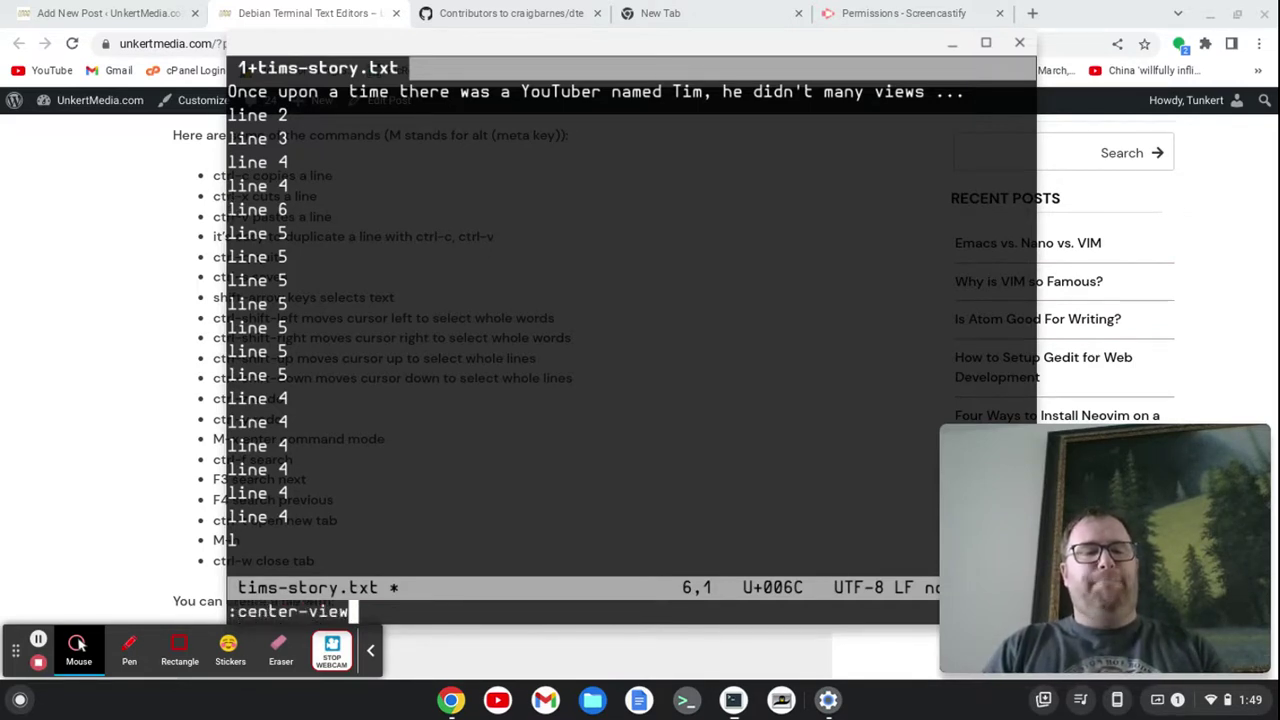
key(Tab)
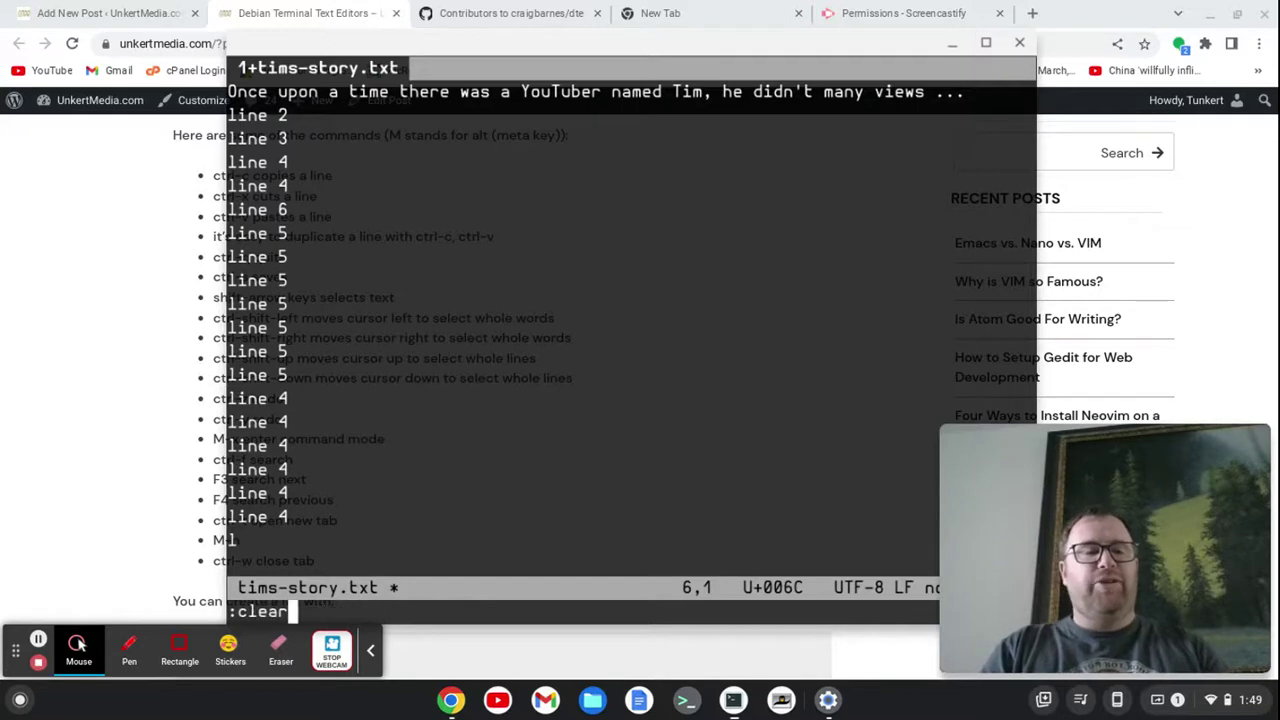
key(Tab)
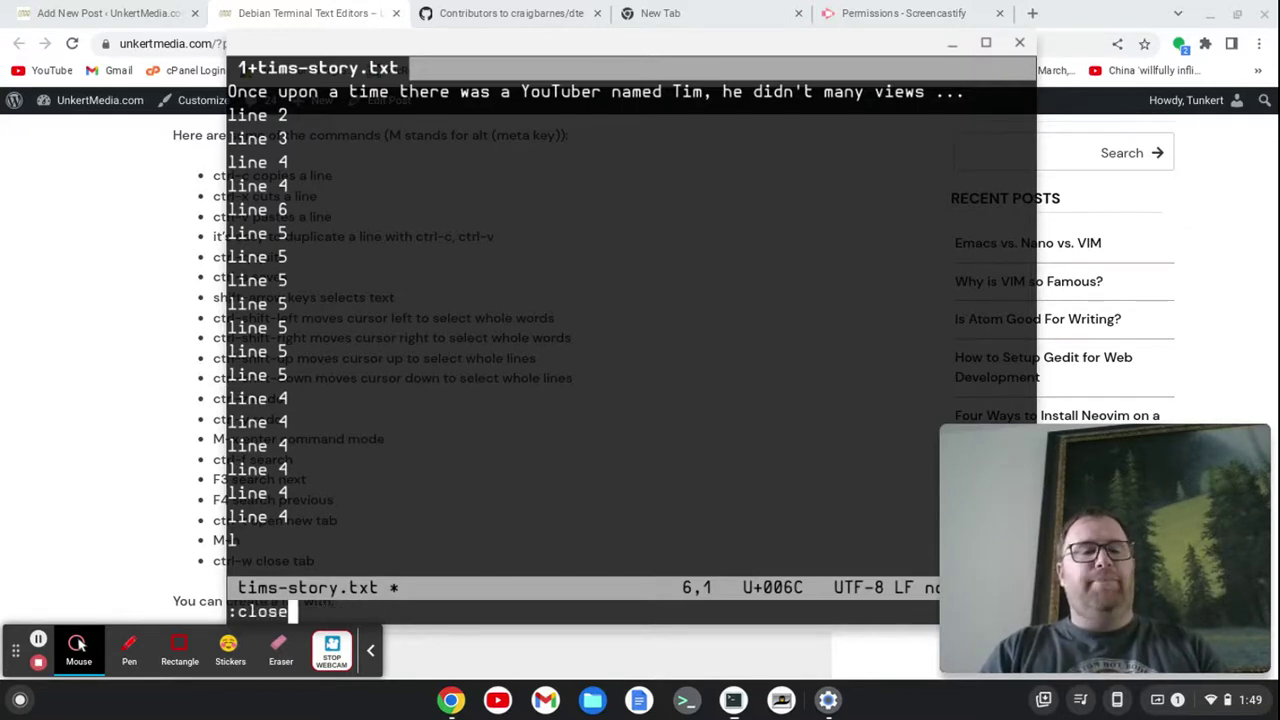
key(Tab)
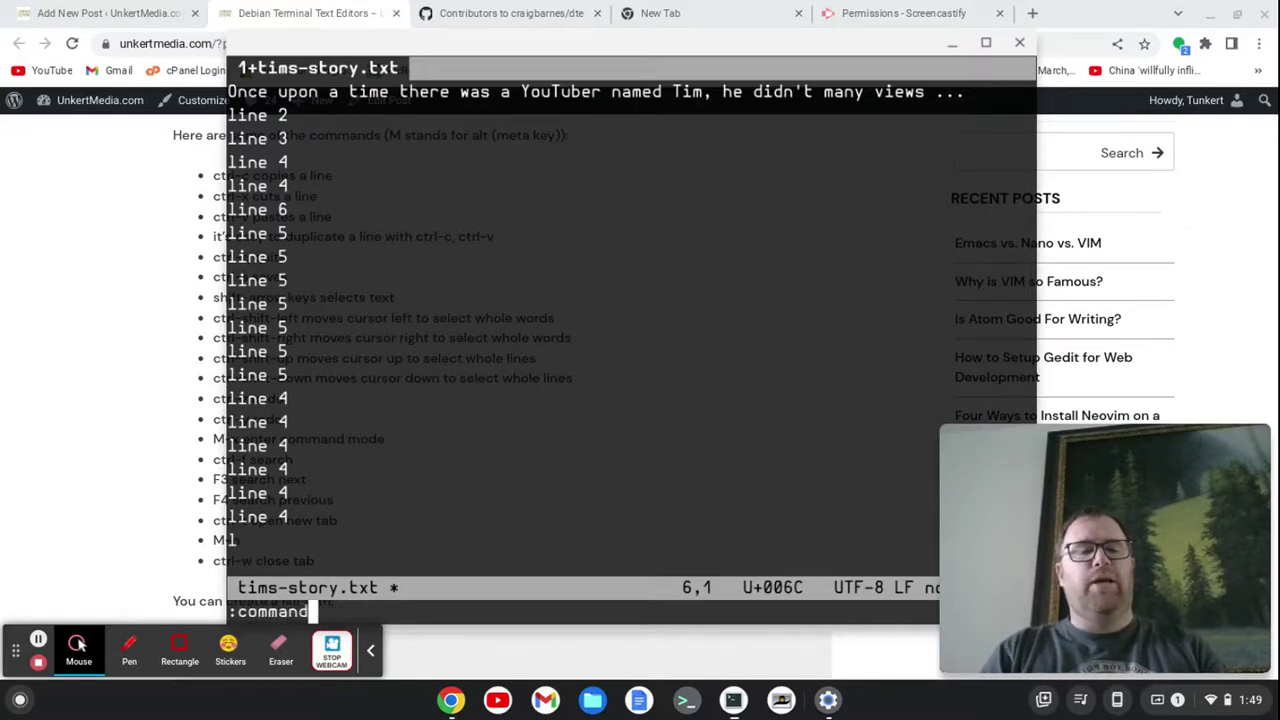
key(Tab)
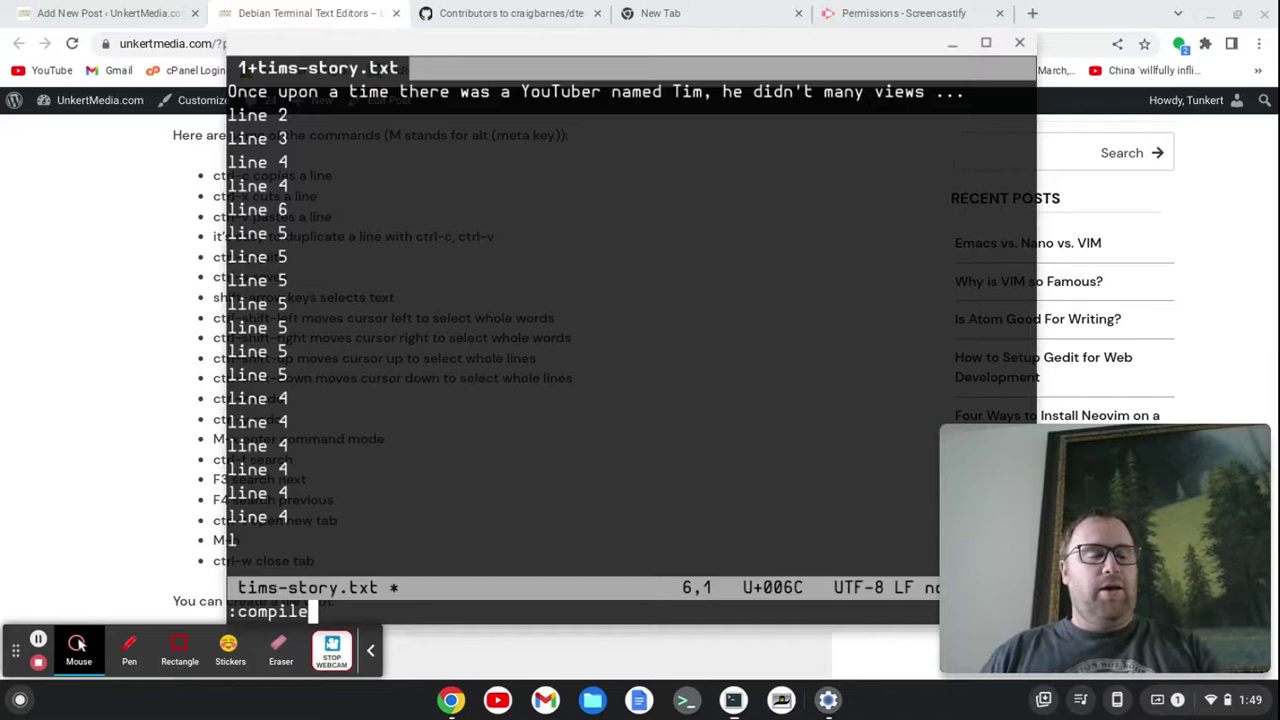
key(Tab)
key(Tab)
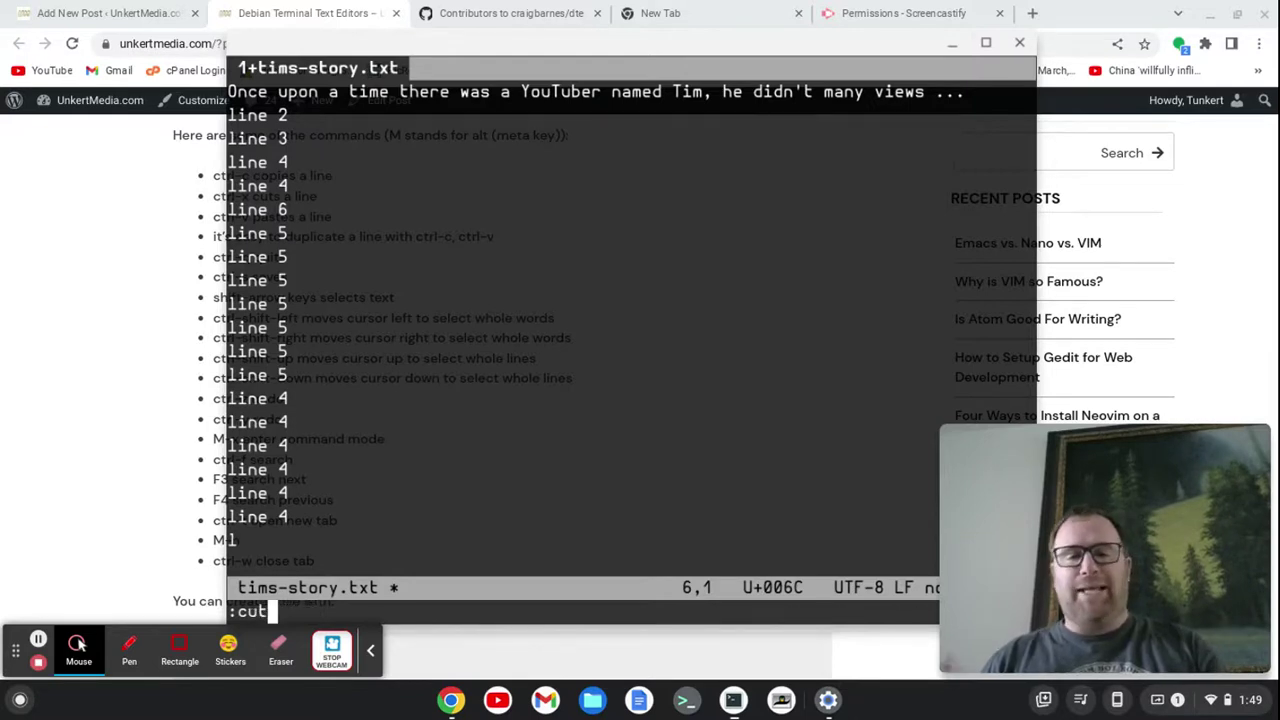
key(Tab)
key(Tab)
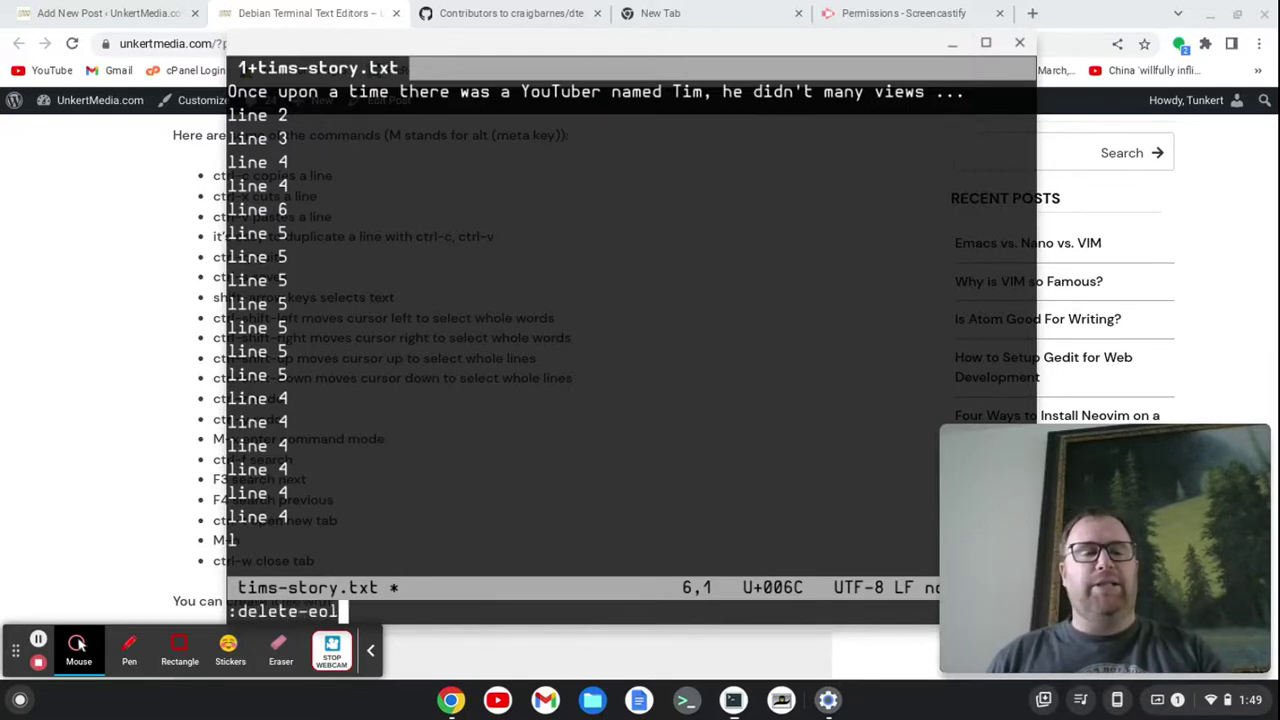
key(Tab)
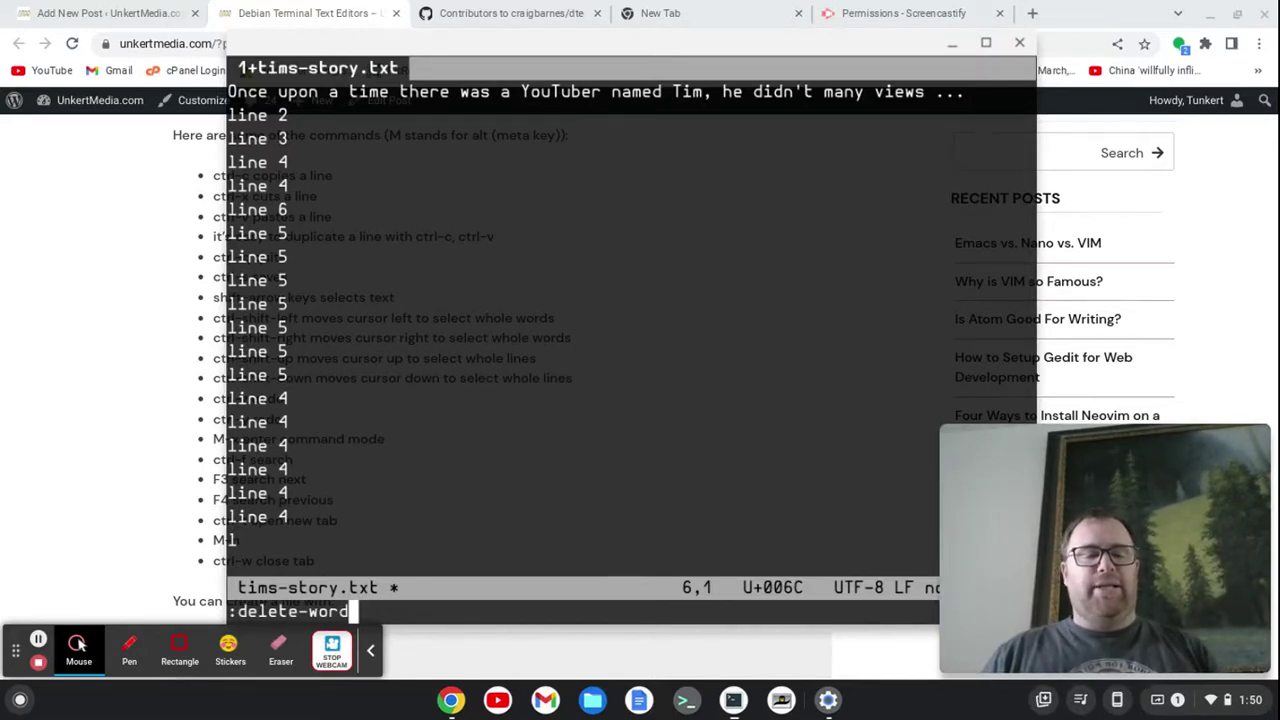
key(Escape)
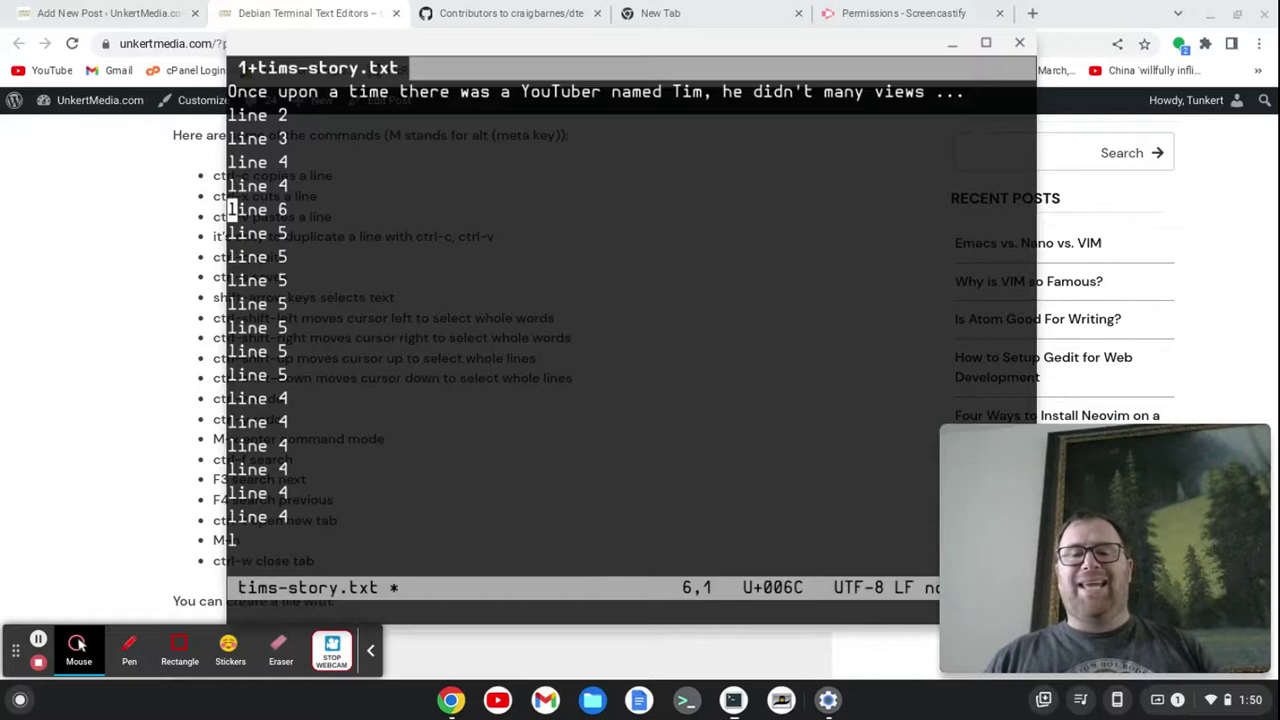
- Check the command list in the browser, and search tims-story.txt for "4"
key(alt+Tab)
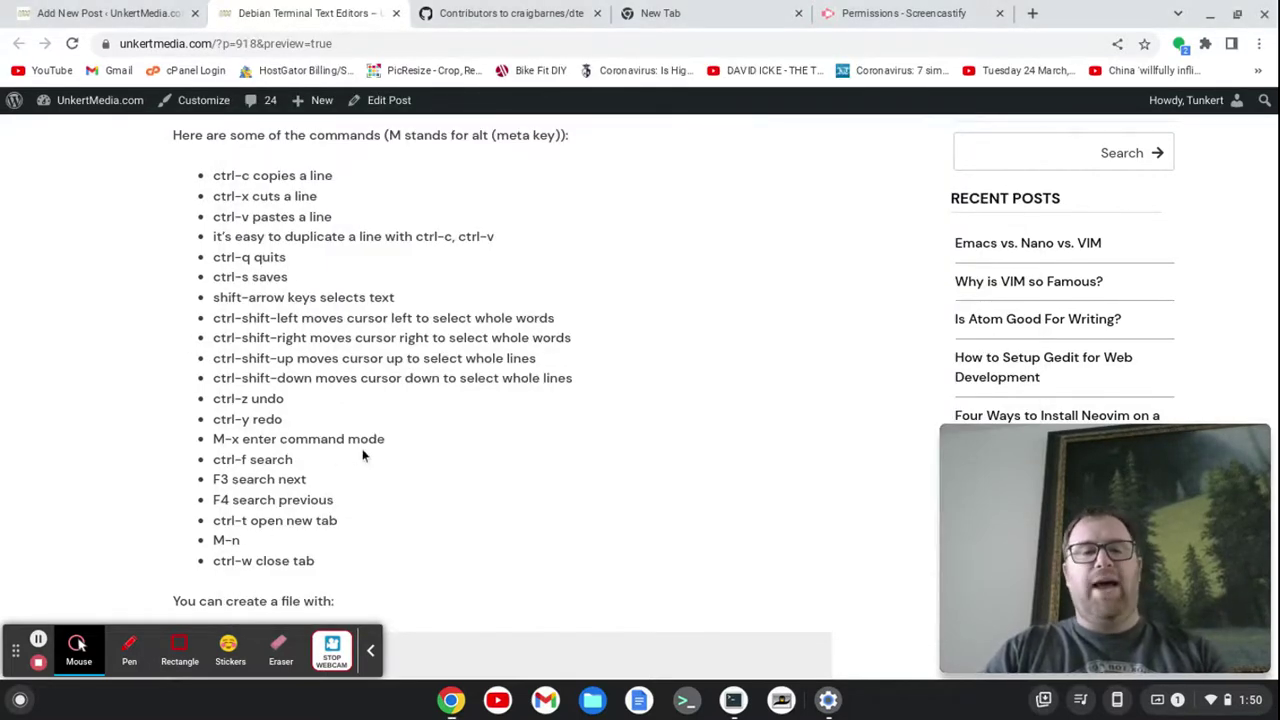
key(alt+Tab)
key(ctrl+f)
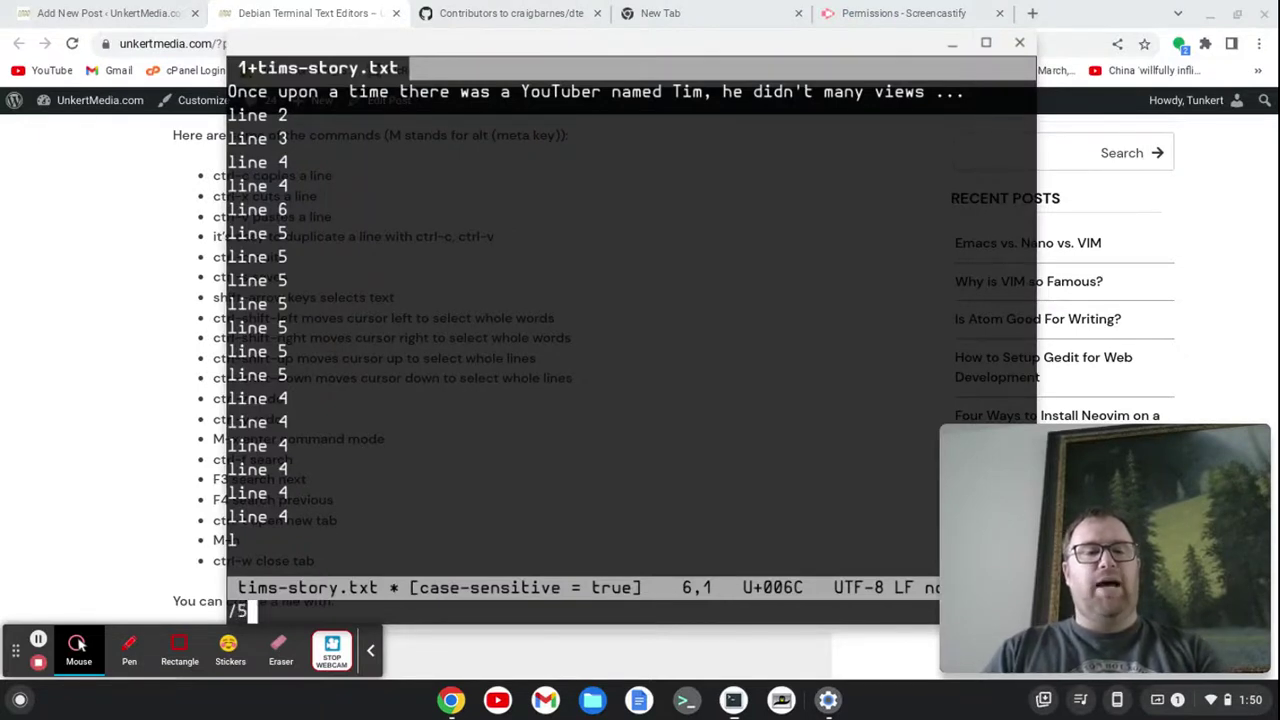
text(4)
key(Return)
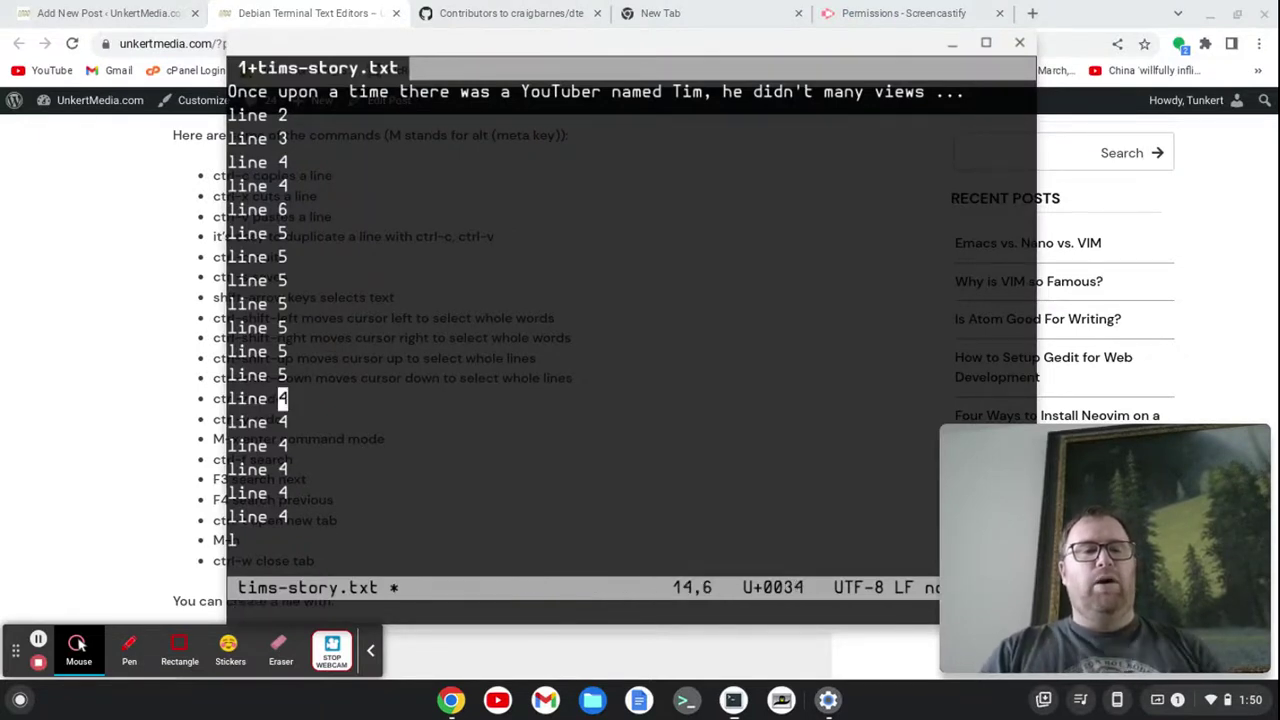
- Check the search shortcuts in the browser, and advance three matches of "4" to line 17
key(alt+minus)
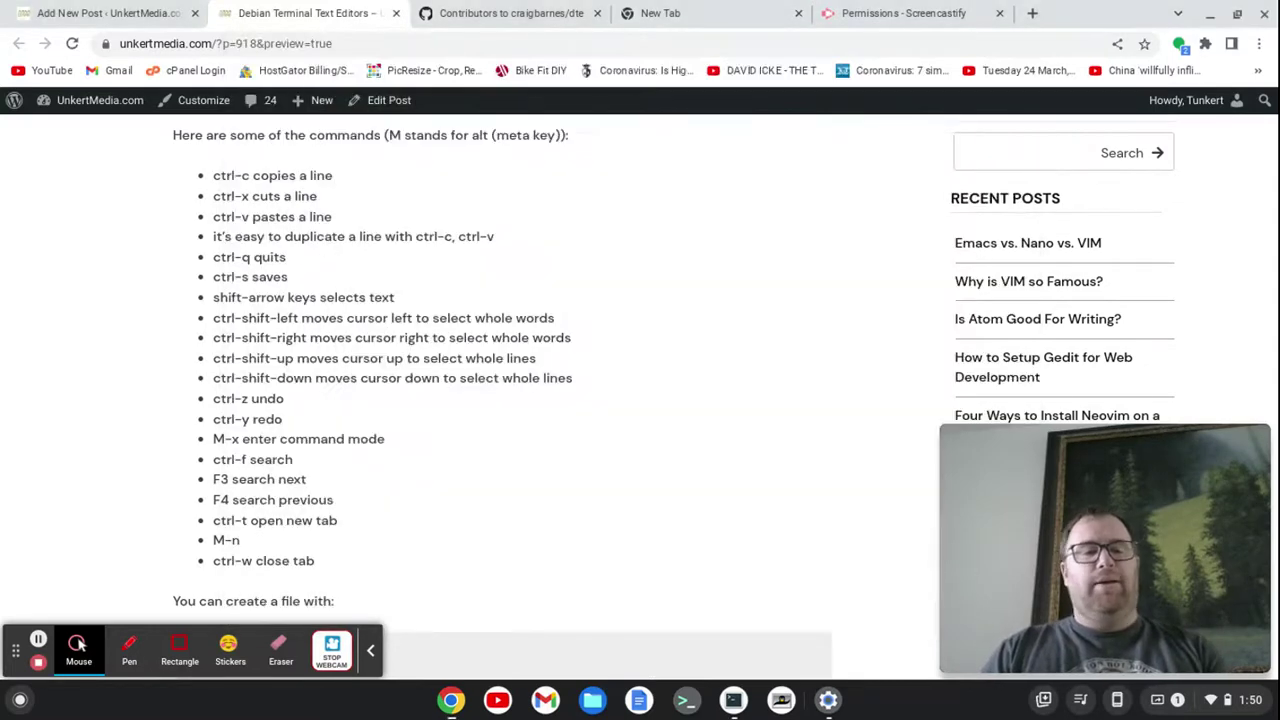
key(alt+Tab)
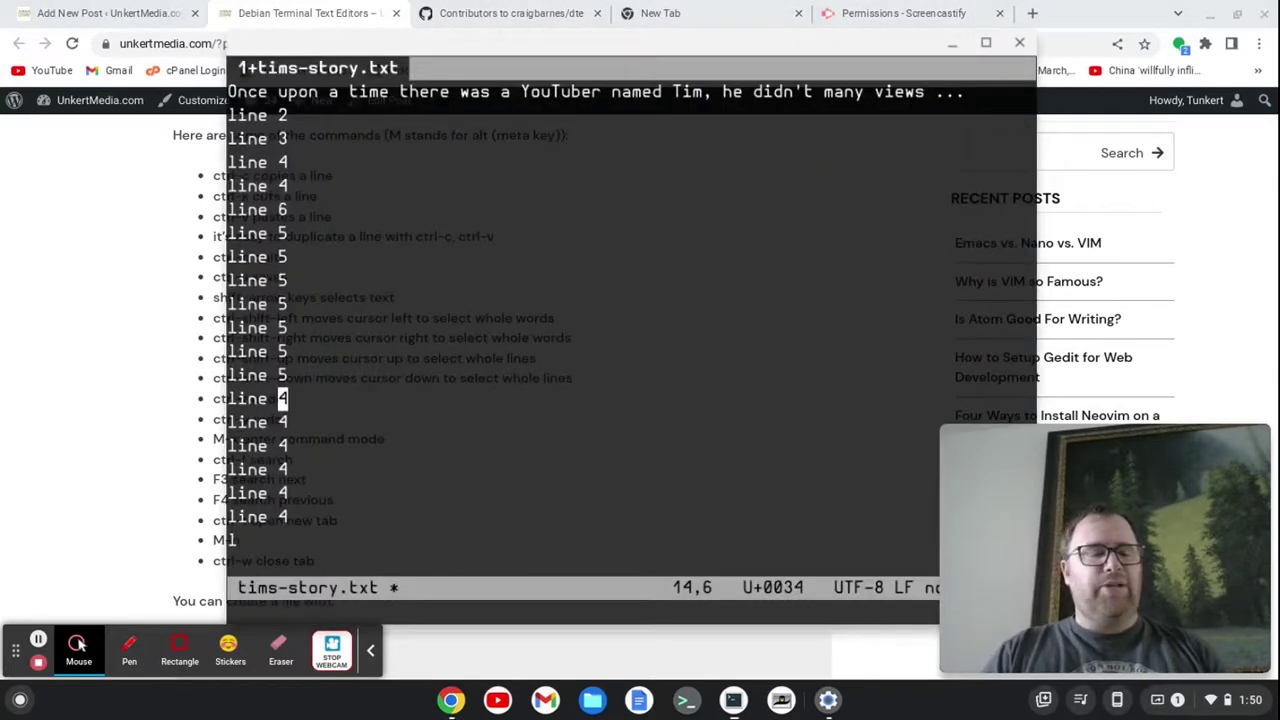
key(F3)
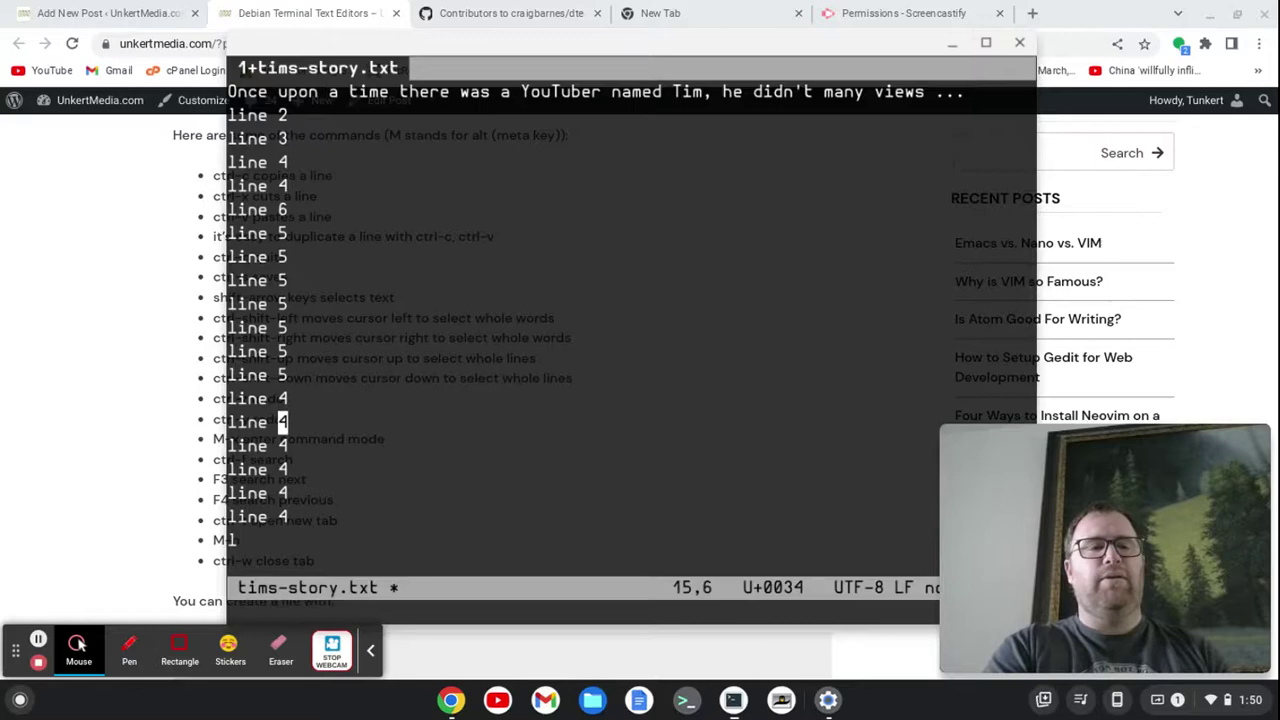
key(F3)
key(F3)
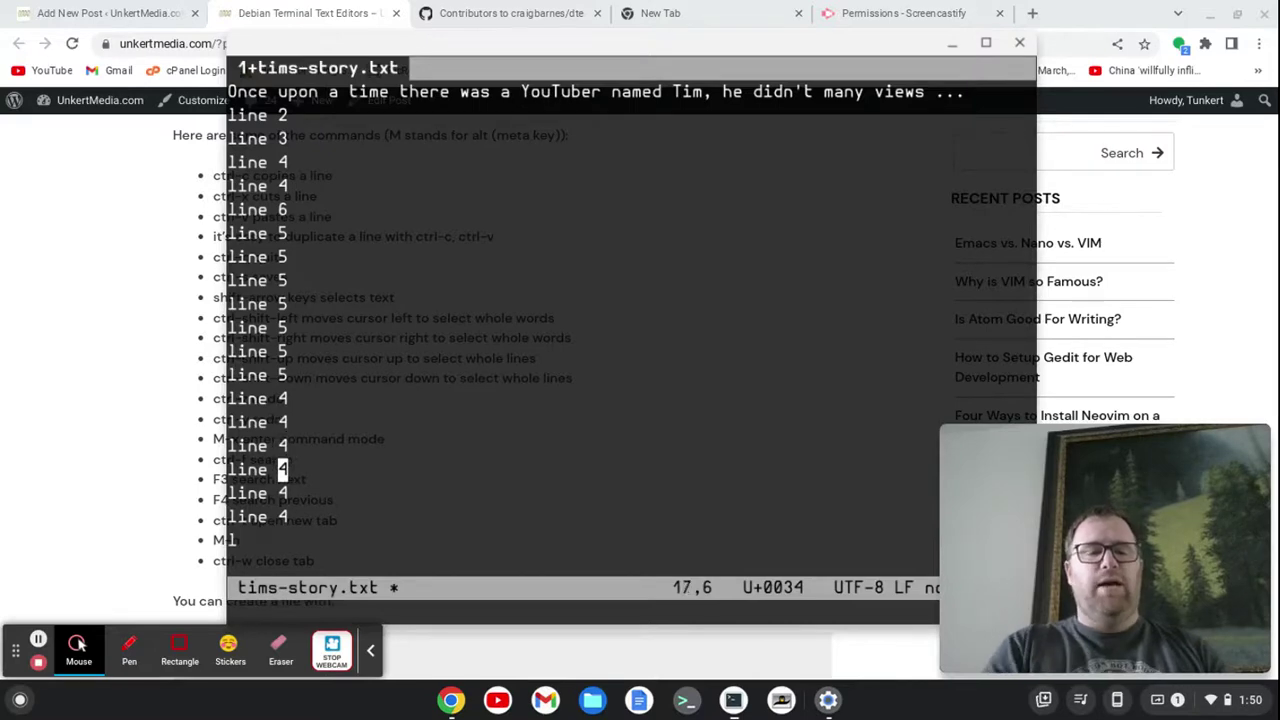
- Return to the terminal editor and move the cursor back up to the "4" on the fifth line
key(super)
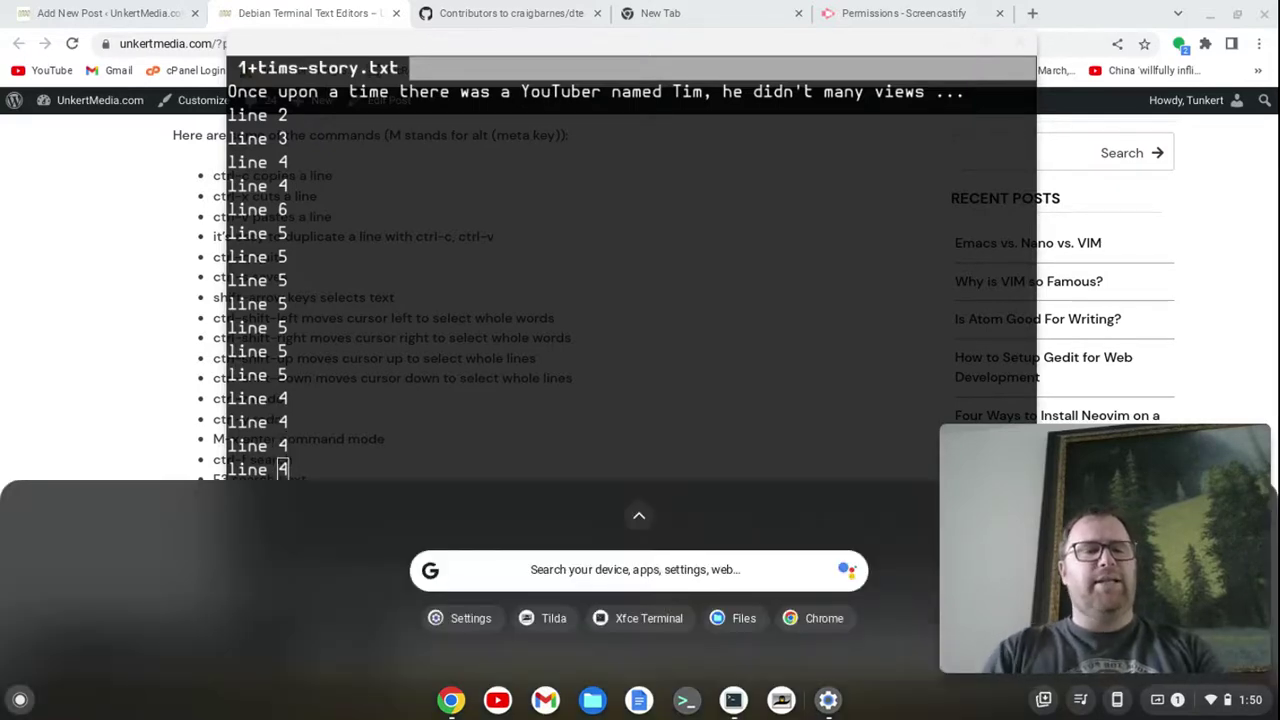
click(7, 206)
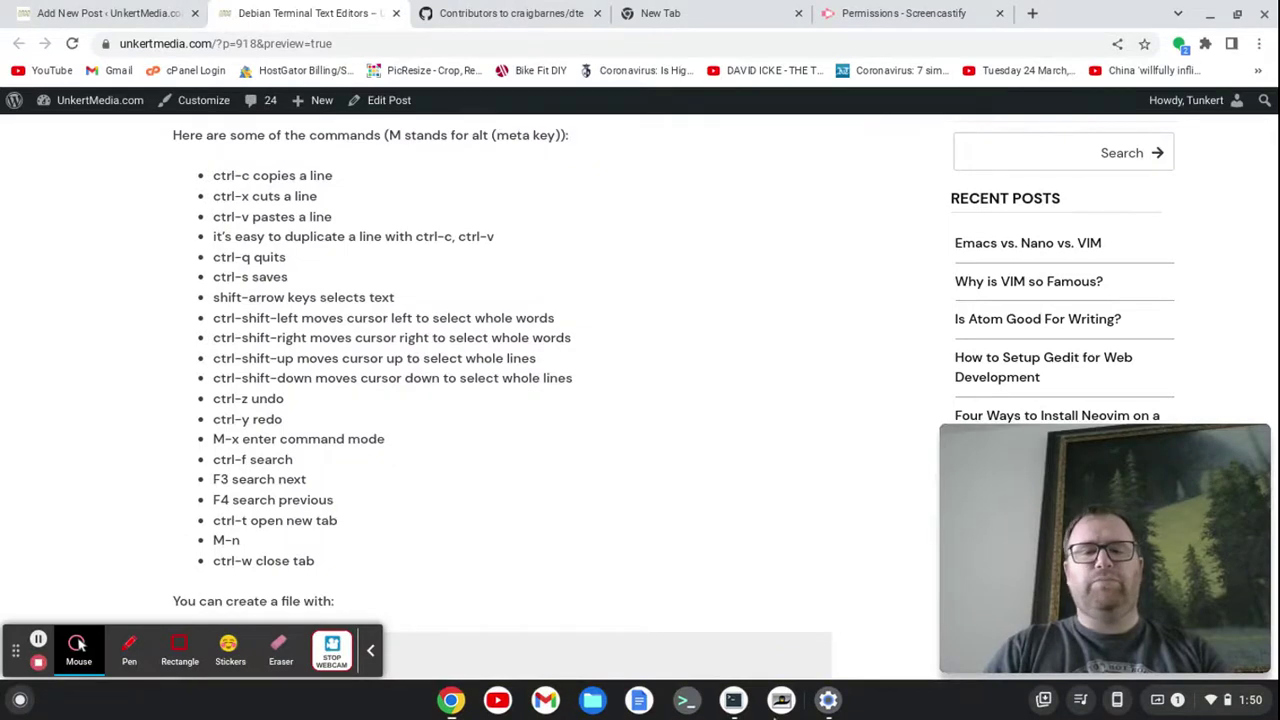
click(735, 700)
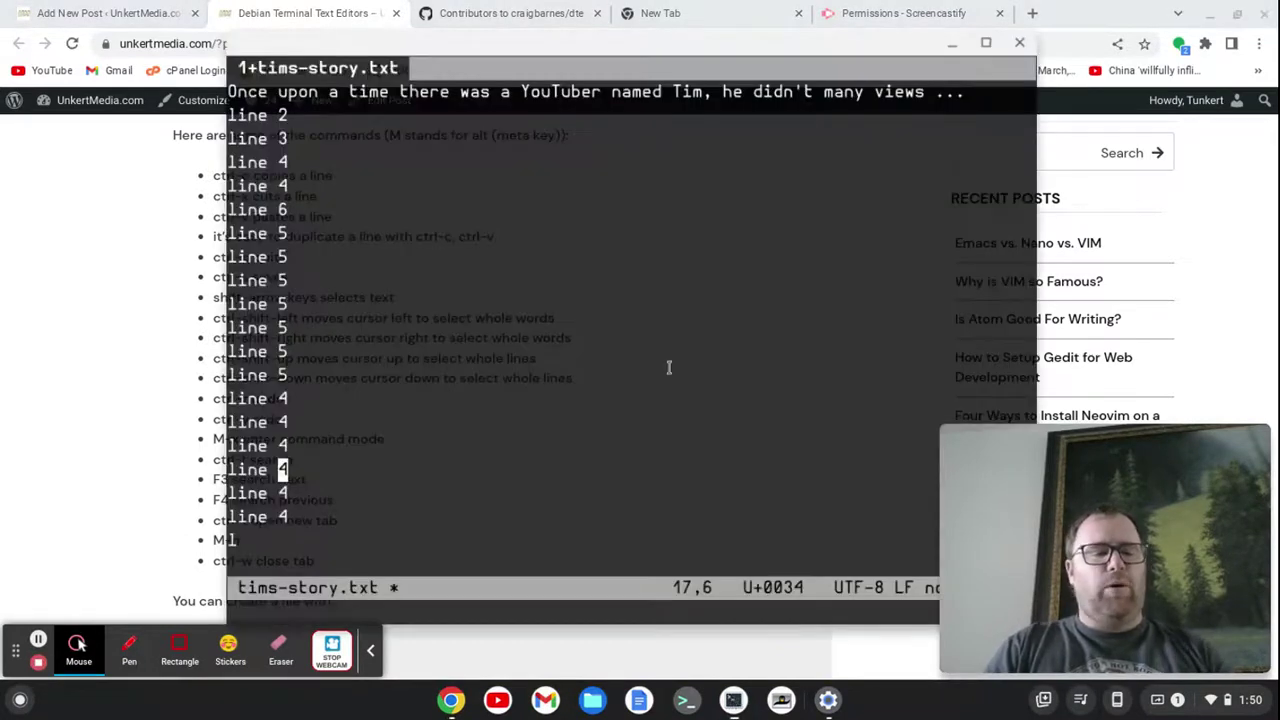
key(Up)
key(Up)
key(Up)
key(Up)
key(Up)
key(Up)
key(Up)
key(Up)
key(Up)
key(Up)
key(Up)
key(Up)
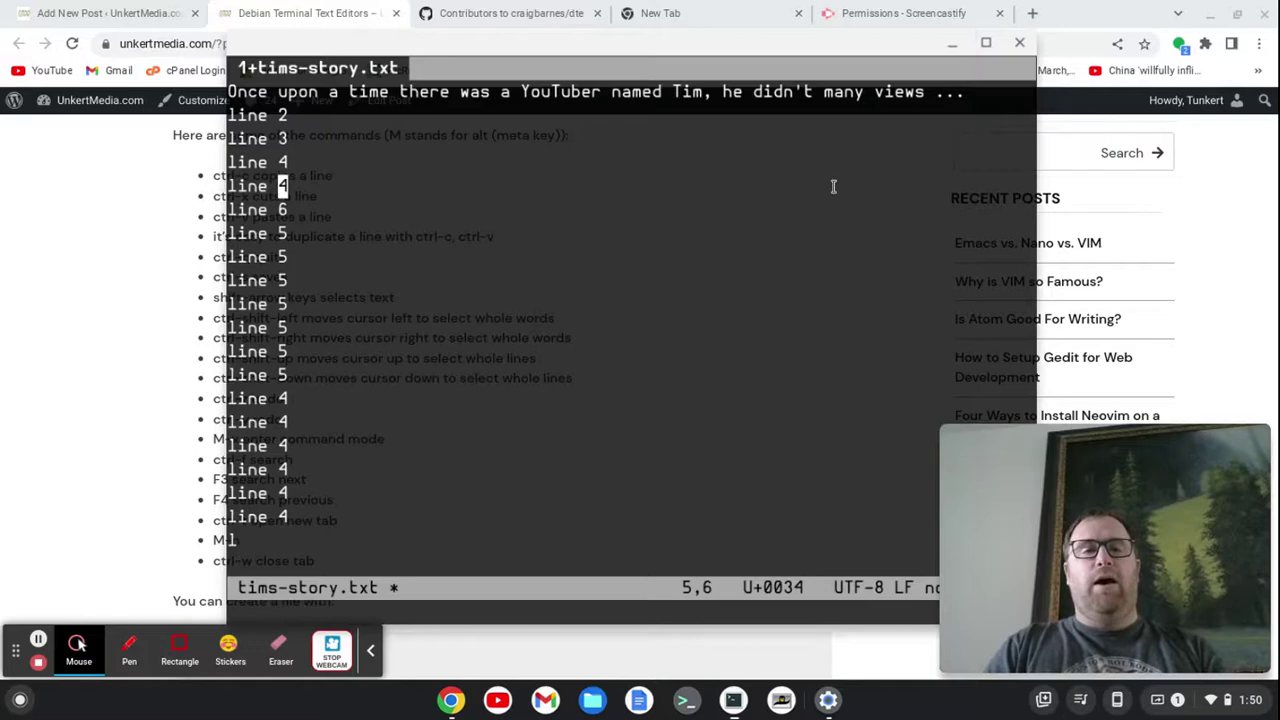
- Check the tab commands in the browser, and open a new editor tab saved as tims-2nd-story.txt
key(alt+Tab)
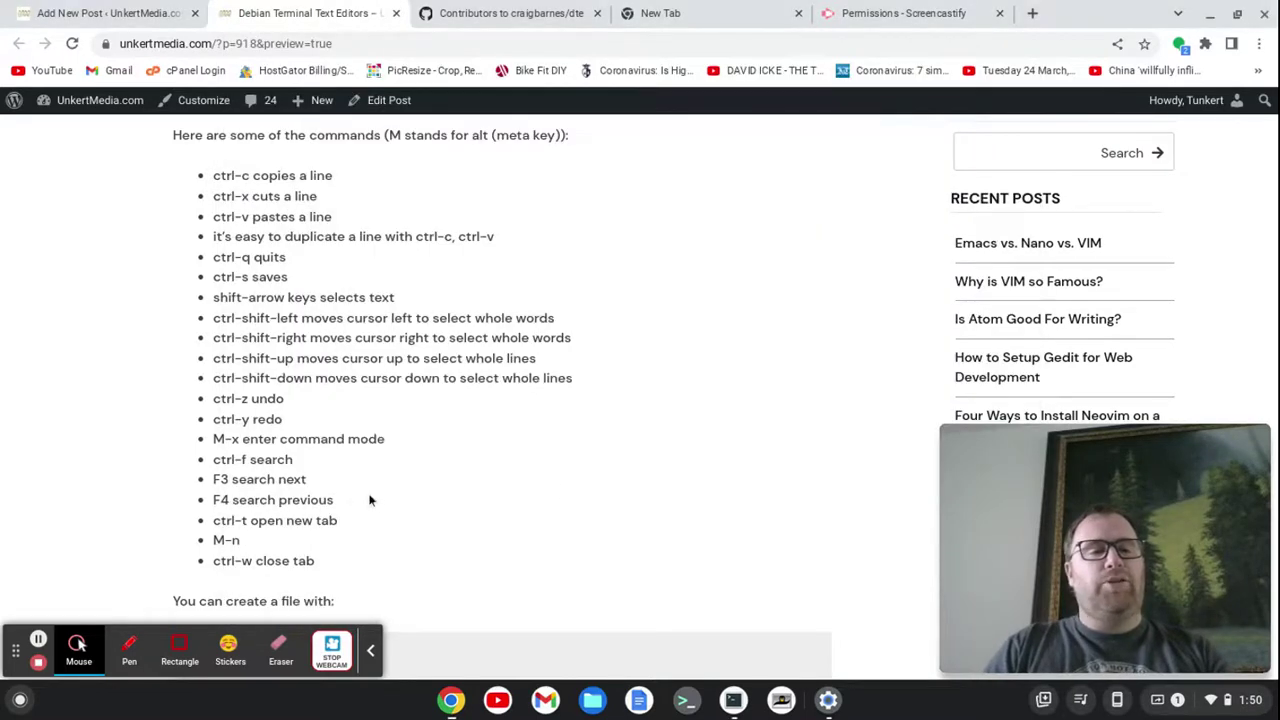
key(alt+Tab)
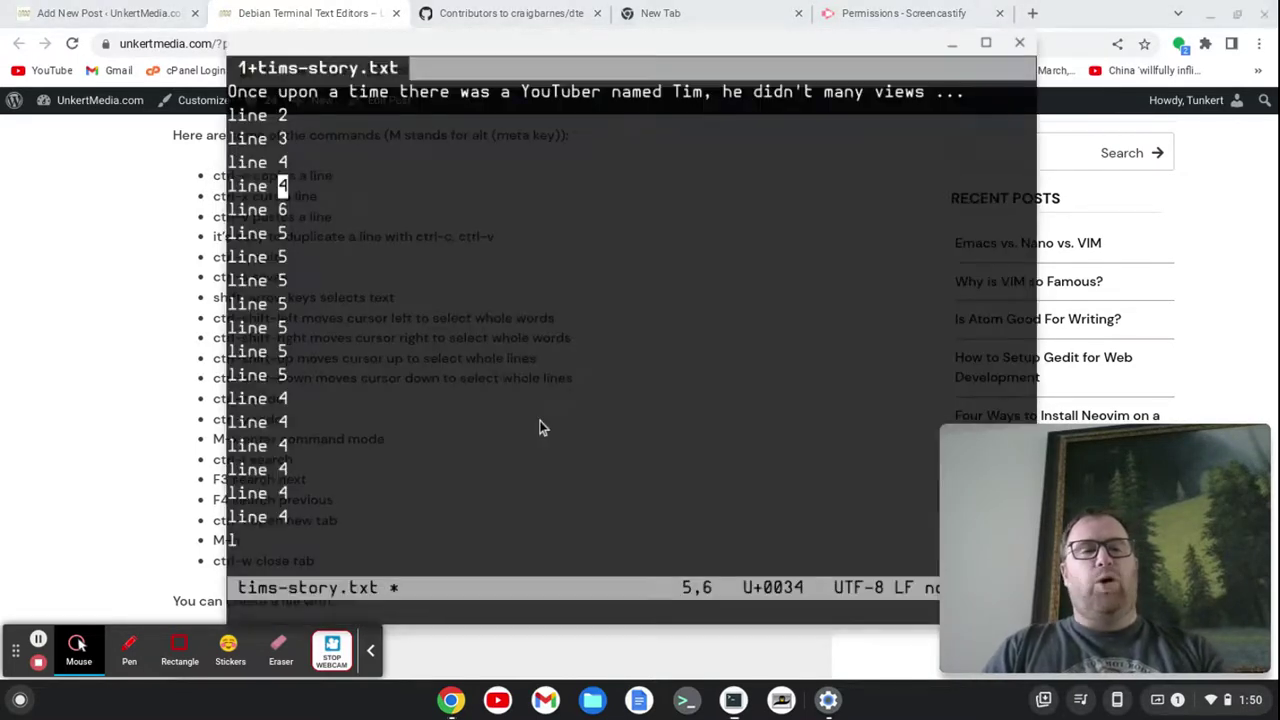
key(ctrl+t)
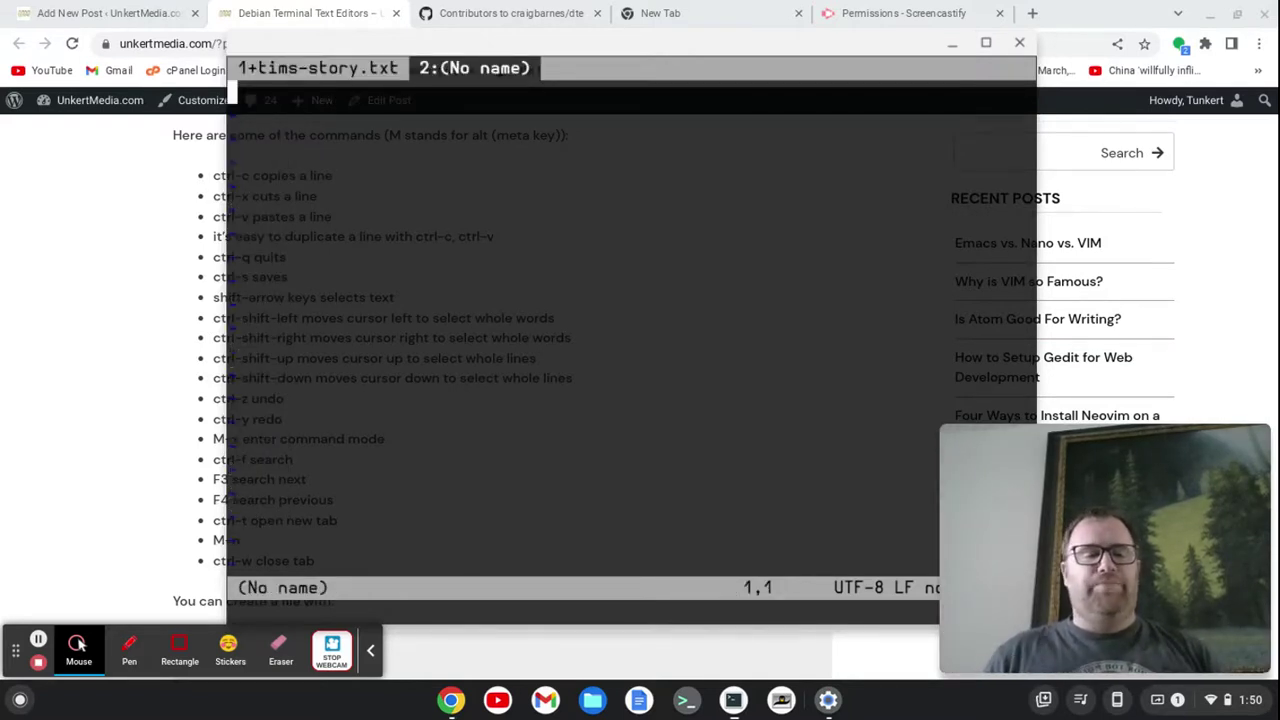
key(alt+x)
text(save )
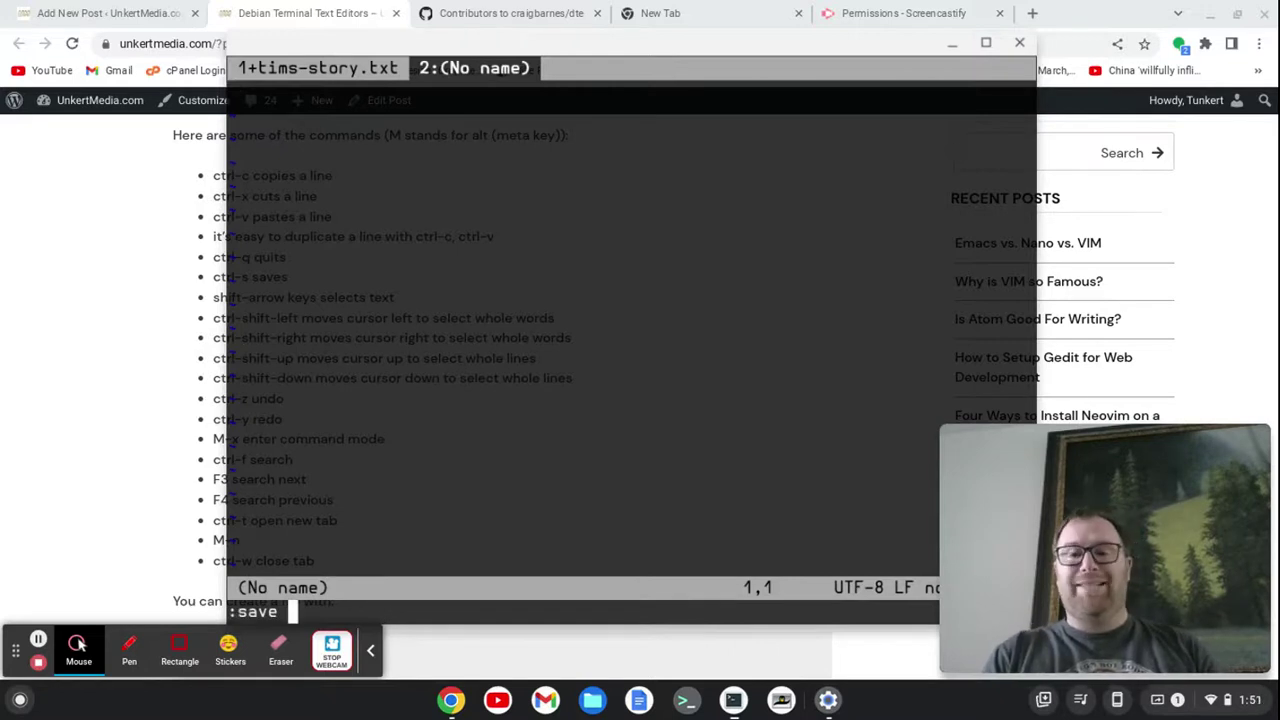
text(ti)
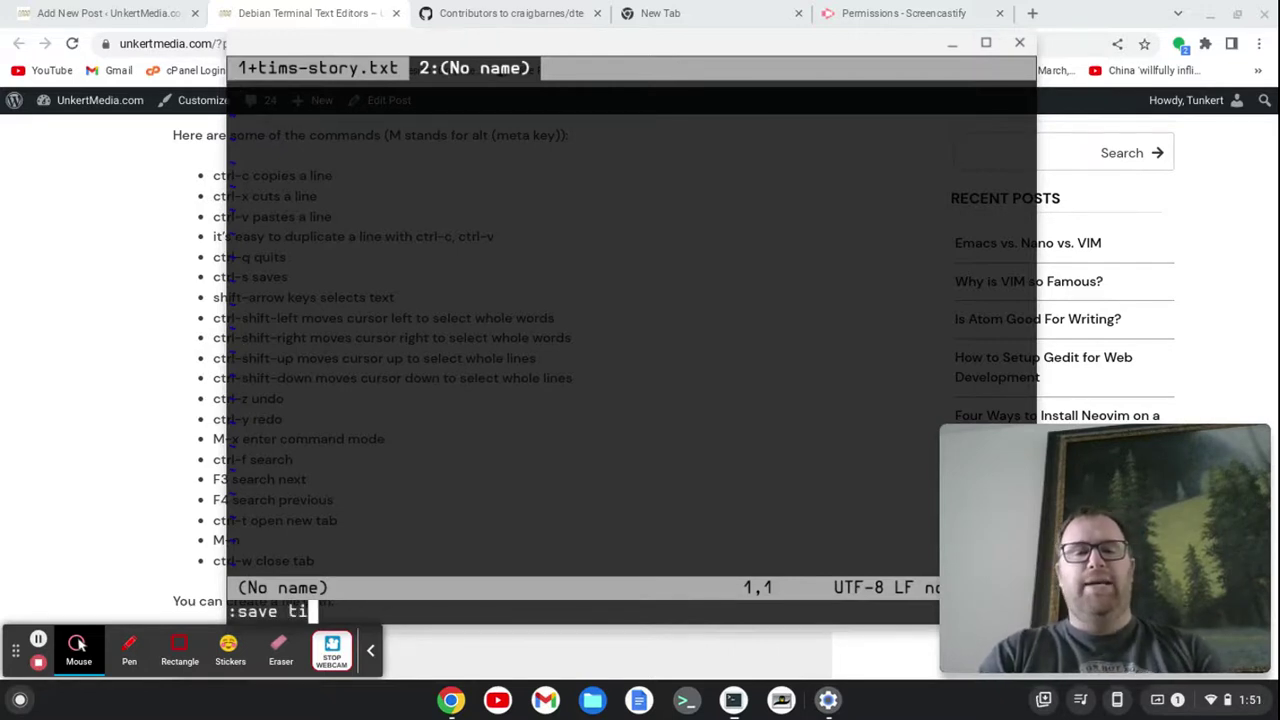
text(ms-)
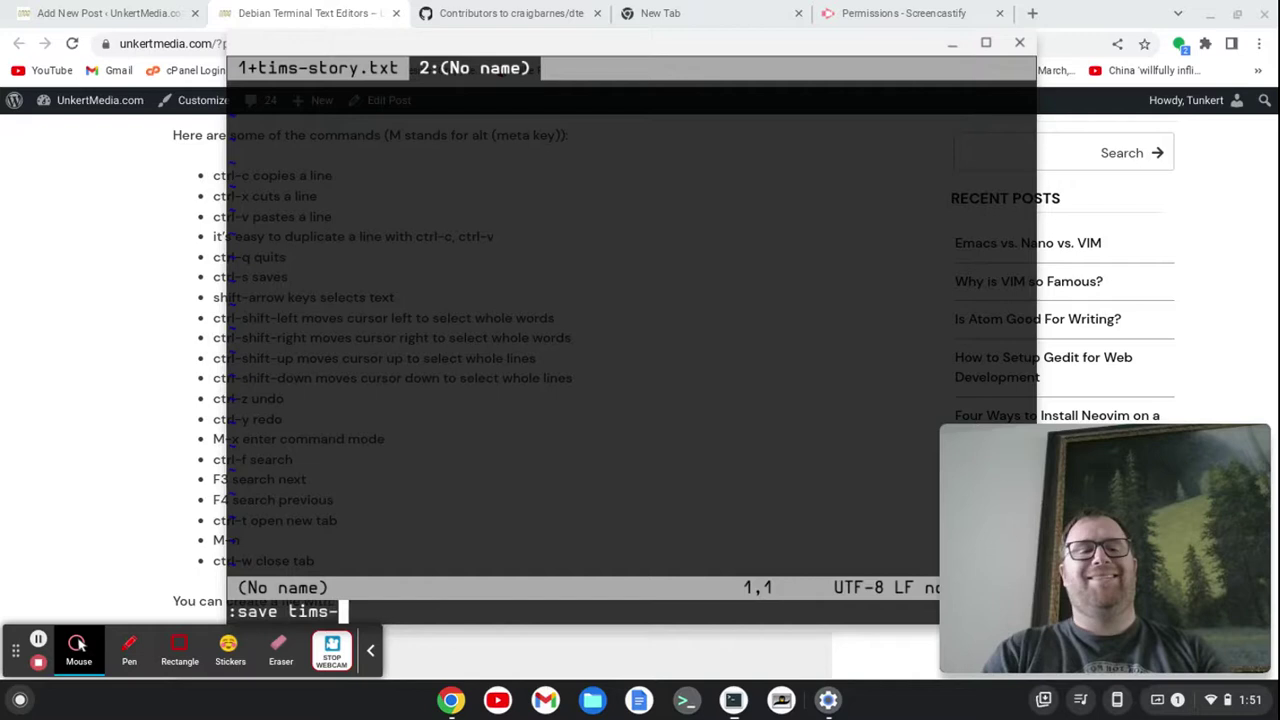
text(2nd-story.txt)
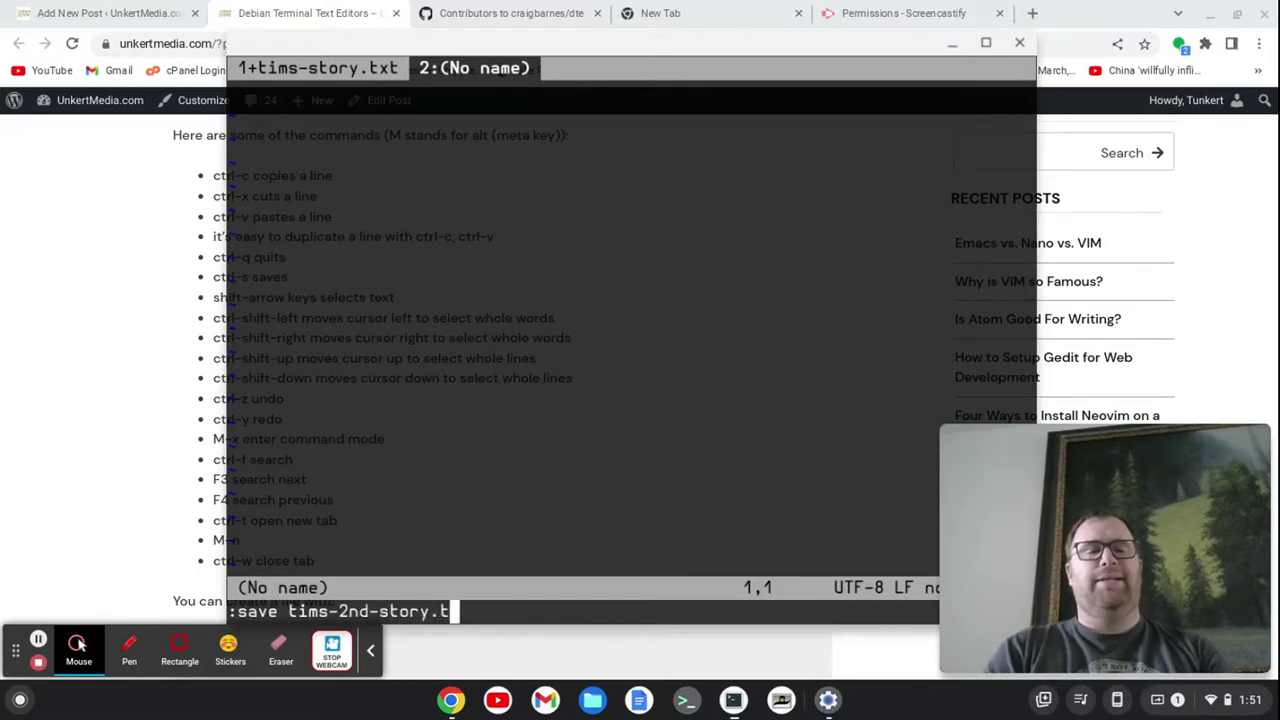
key(Return)
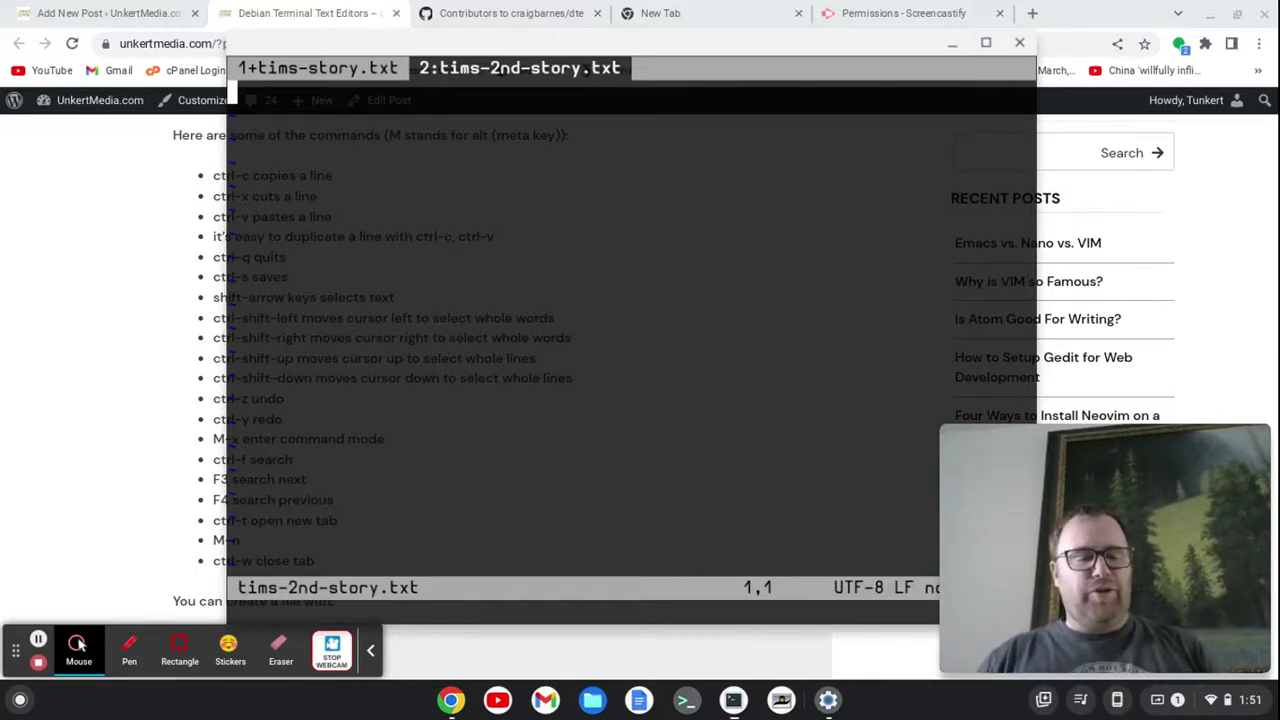
- Switch to the tims-story.txt tab and back, and open a third tab saved as tims-3rd-story.txt
key(alt+1)
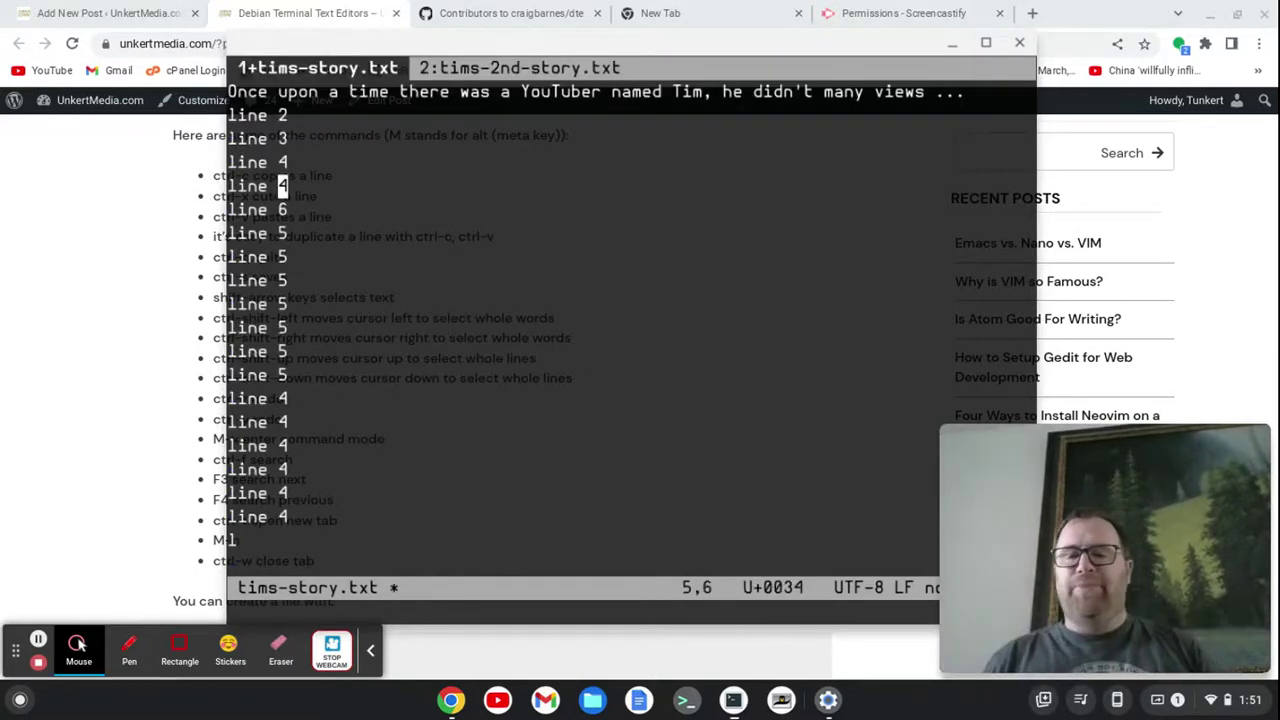
key(alt+2)
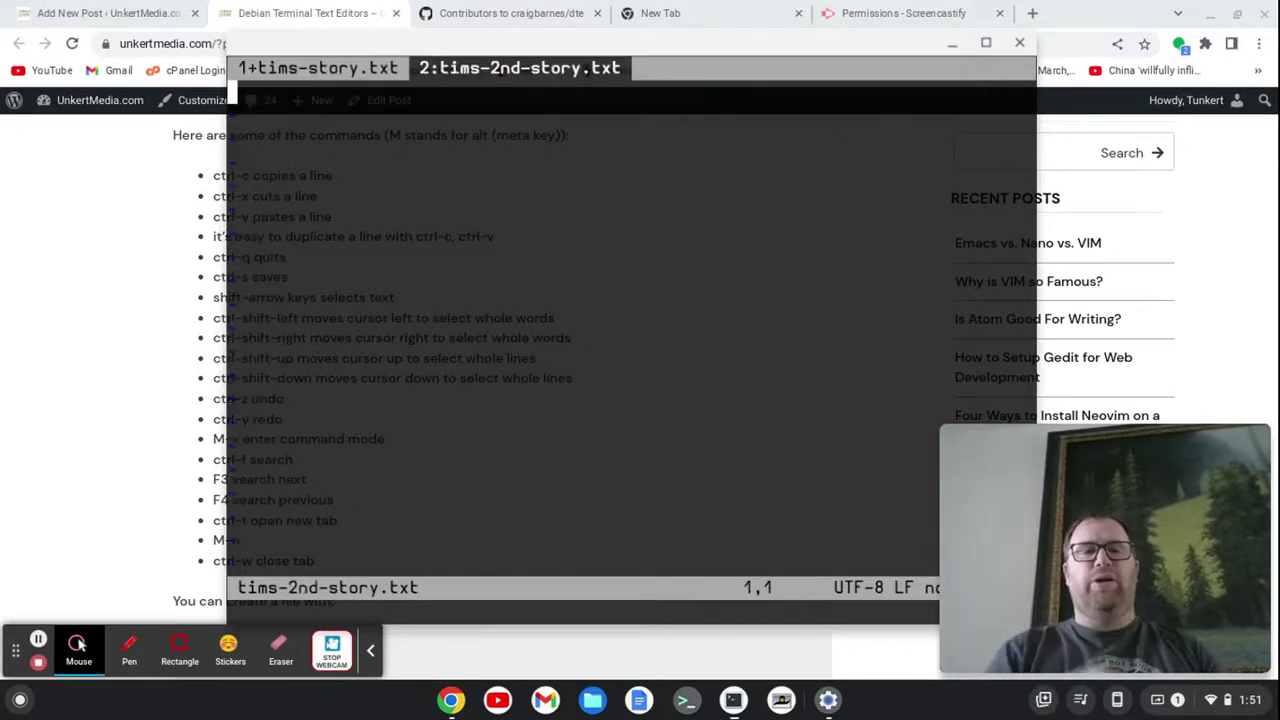
key(ctrl+t)
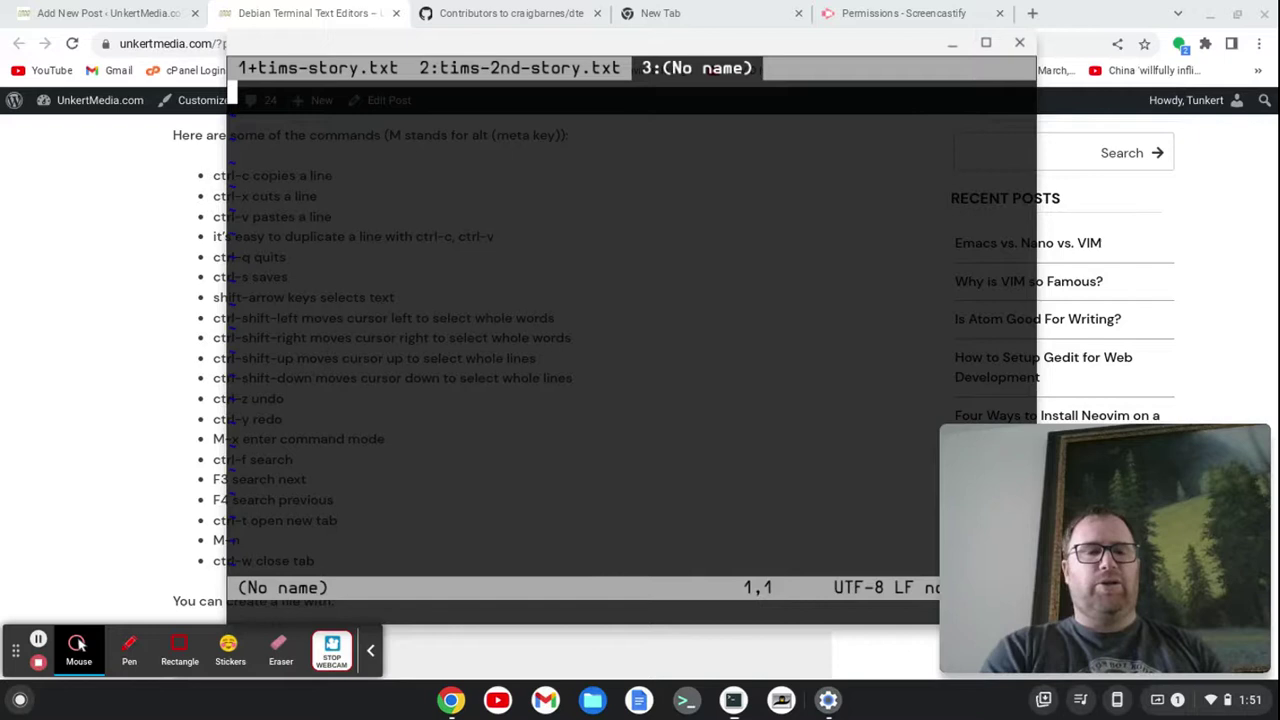
key(alt+x)
text(save tim)
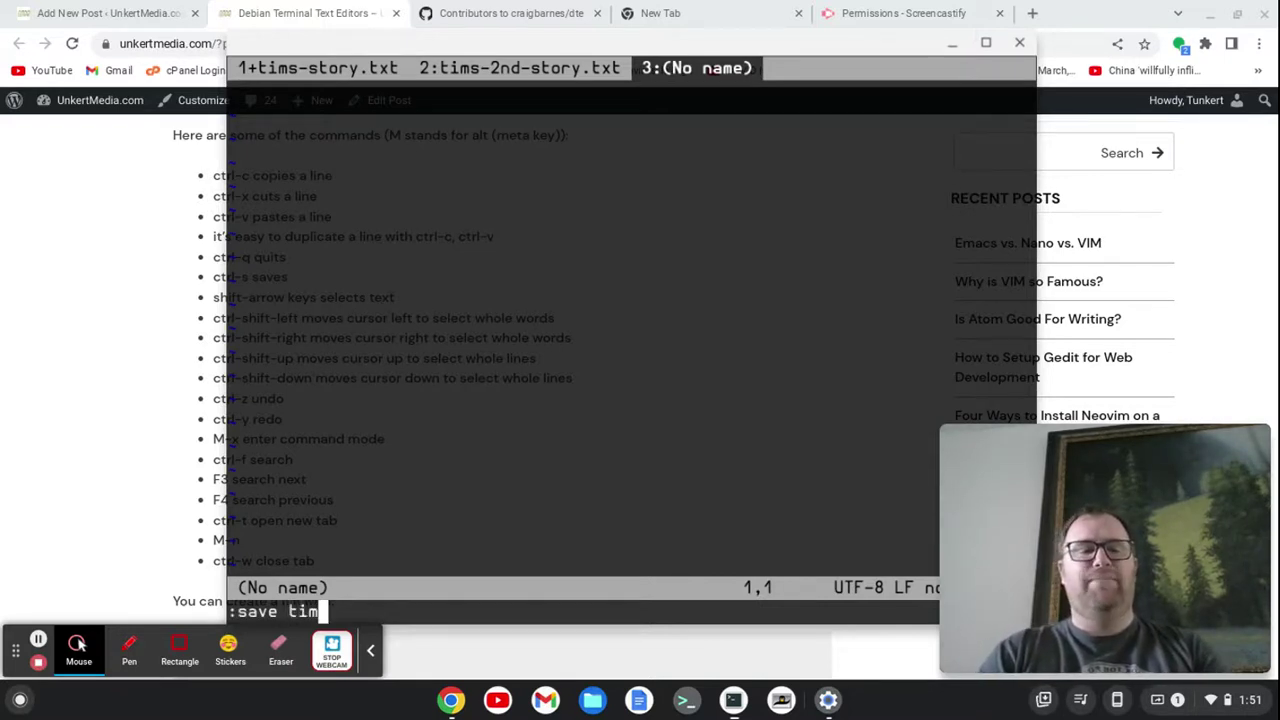
text(s-3rd)
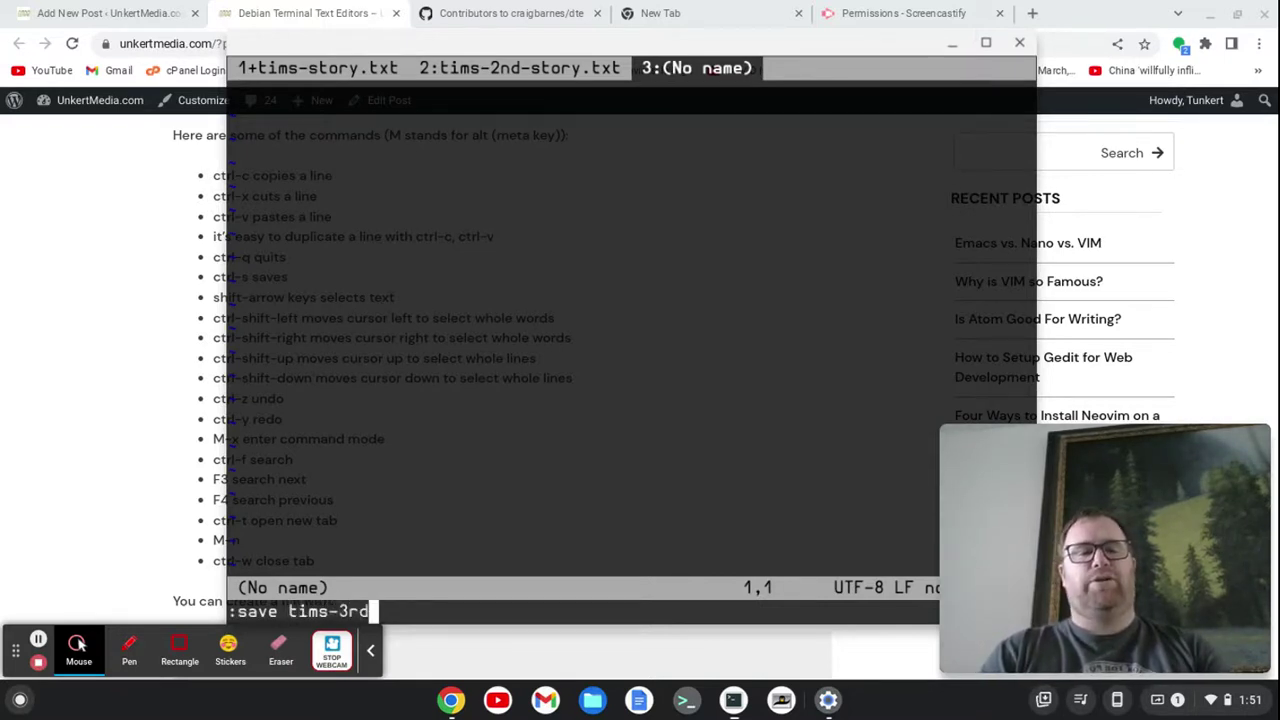
text(-story.txt)
key(Return)
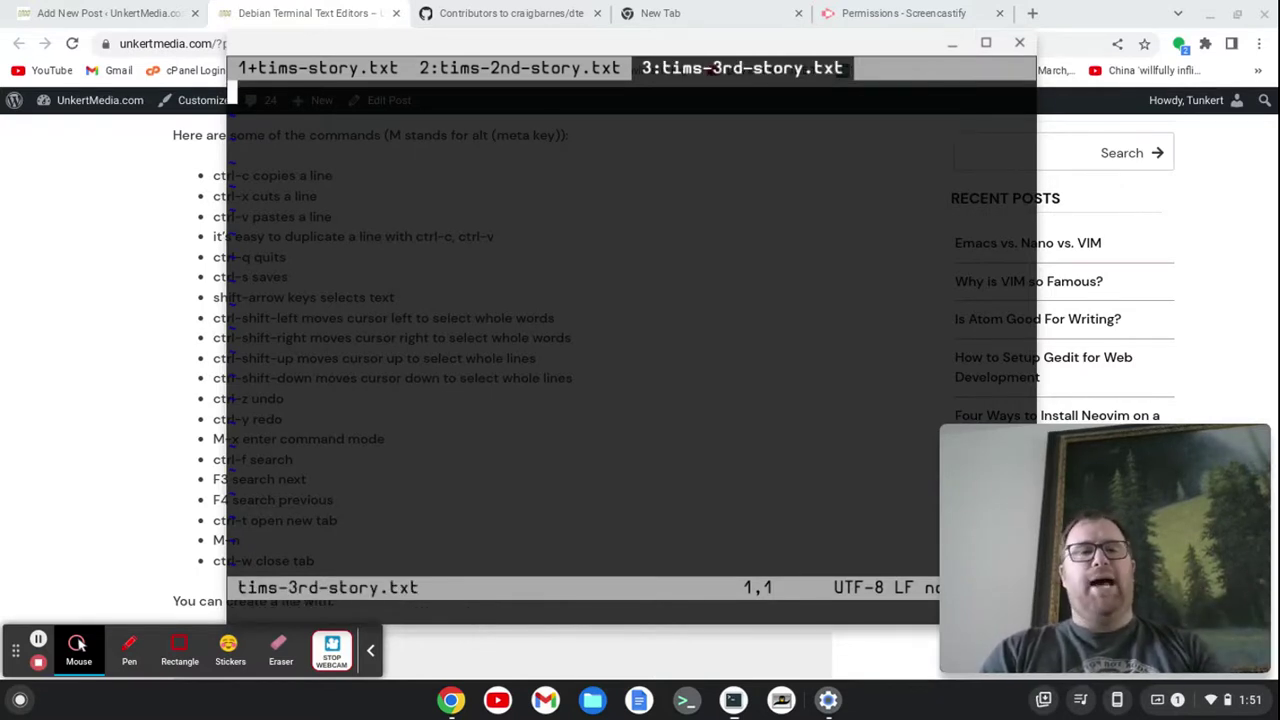
- Write "I can write another story." in tims-3rd-story.txt and save the file
text(I cna)
key(BackSpace)
key(BackSpace)
key(BackSpace)
text(an )
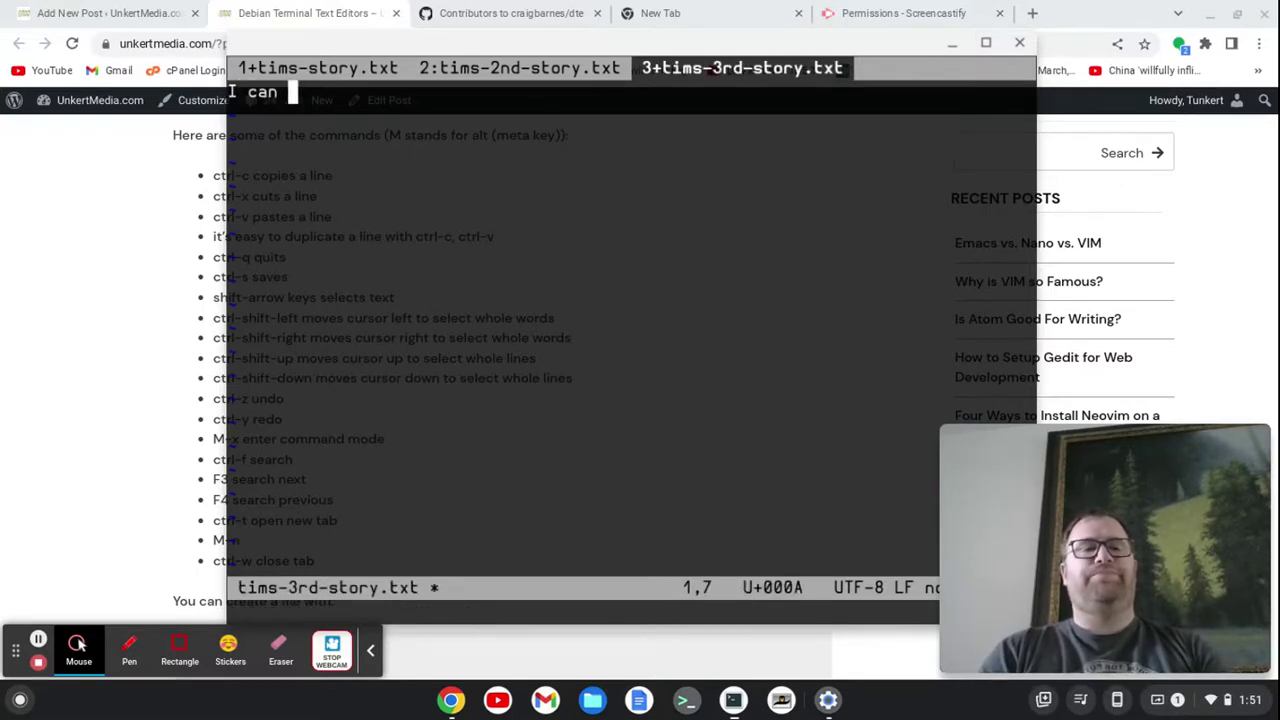
text(write anot)
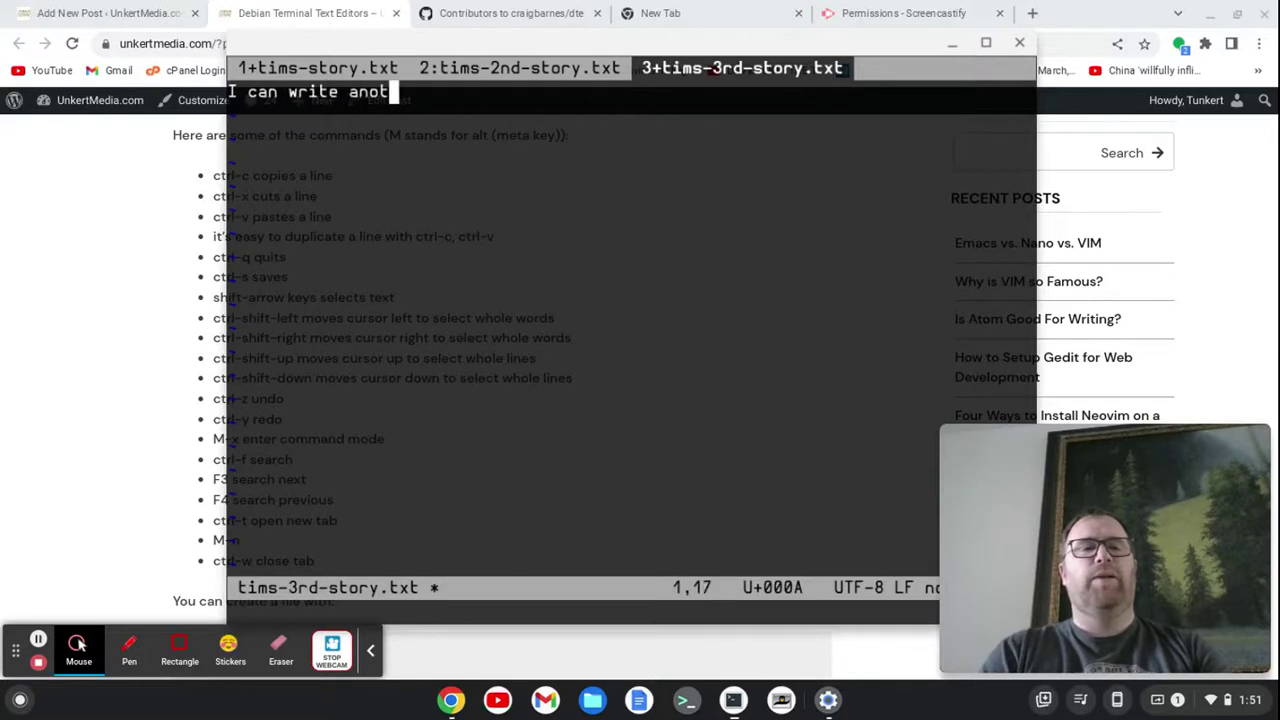
text(her story.)
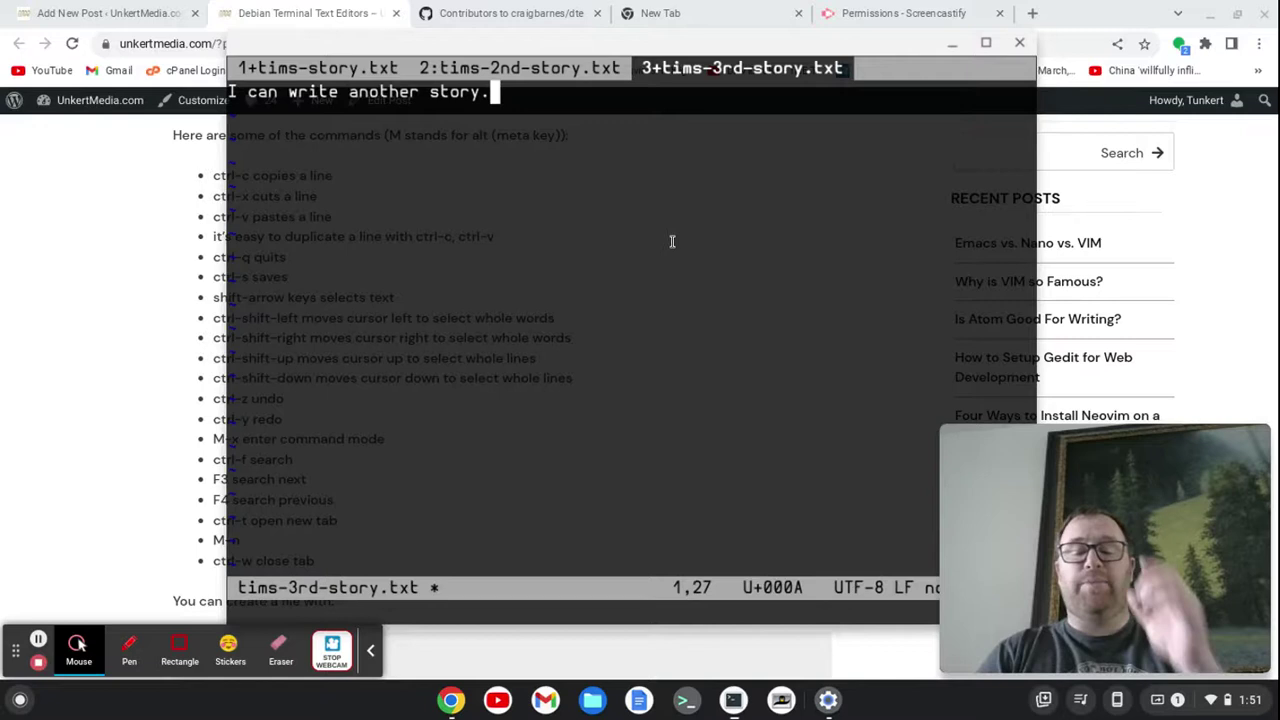
key(ctrl+s)
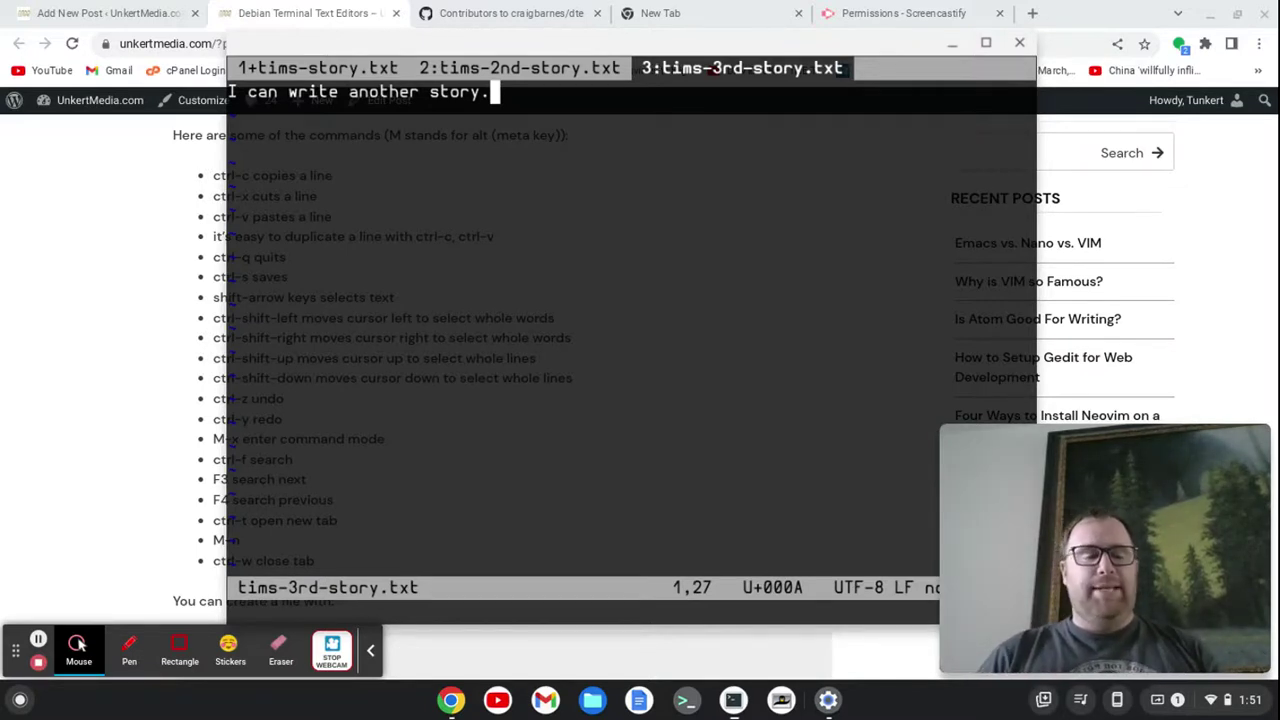
- Switch between the open editor tabs, ending on tims-2nd-story.txt
key(alt+1)
click(711, 68)
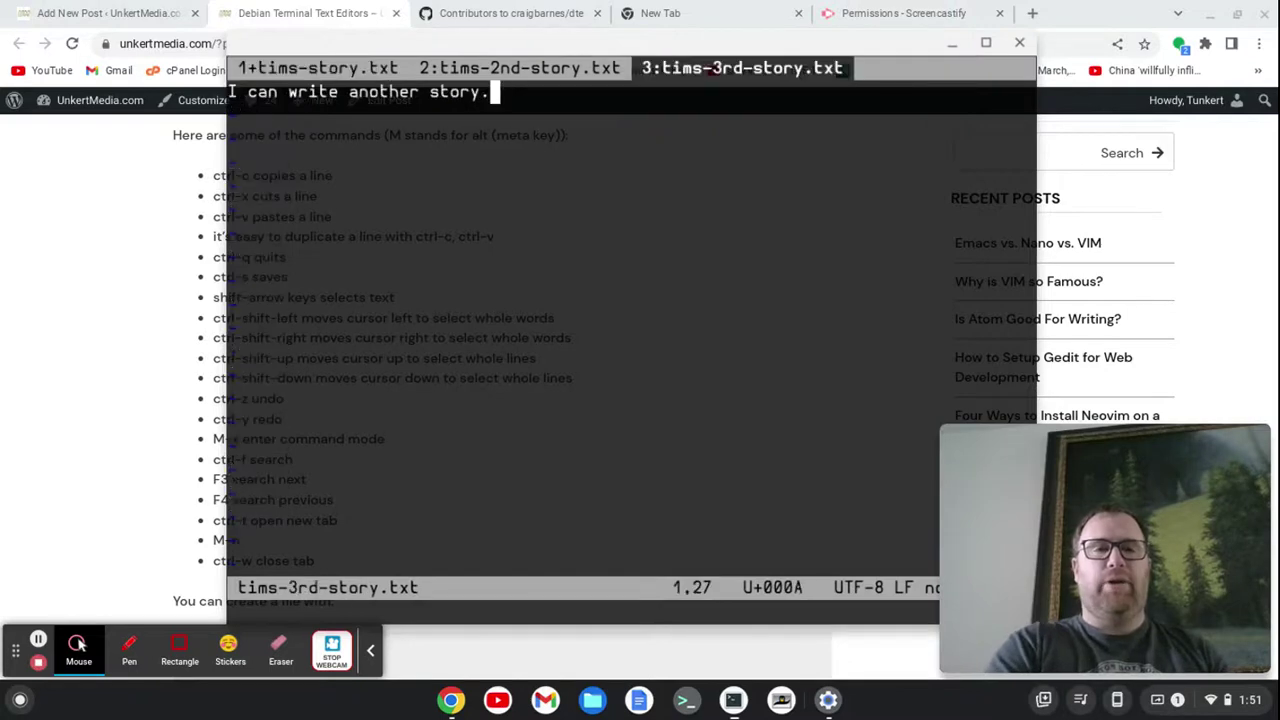
key(alt+2)
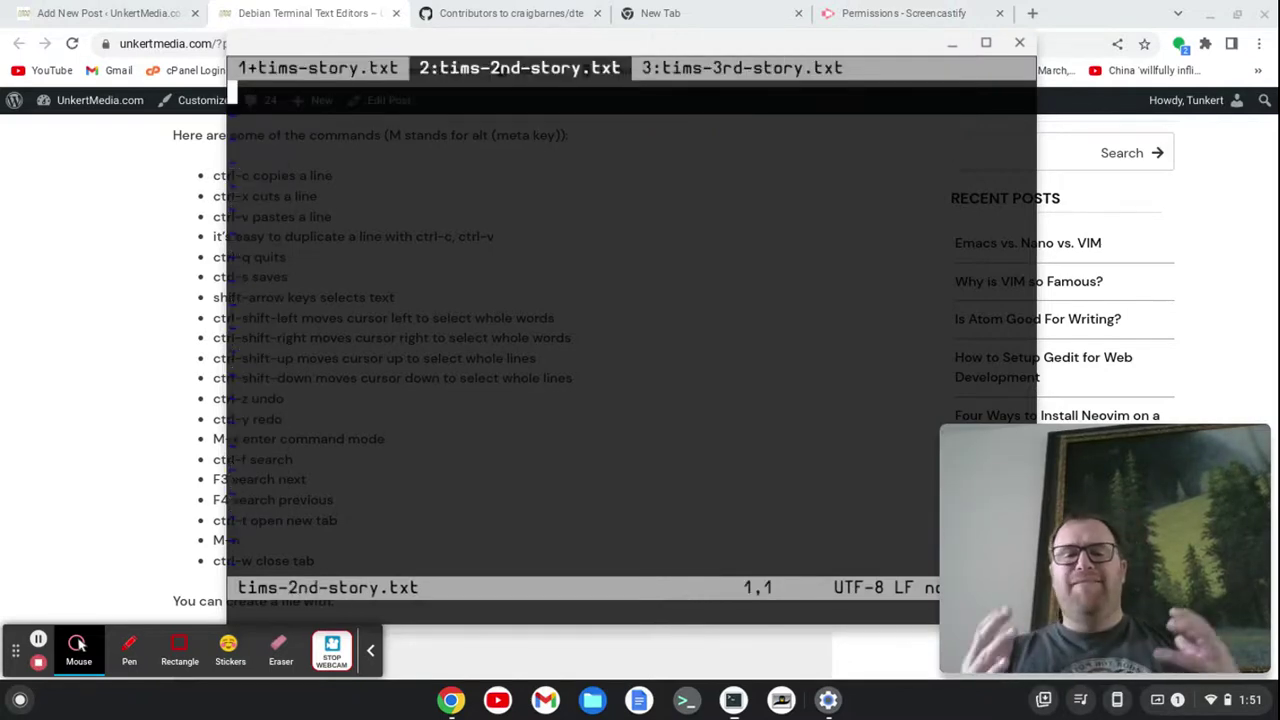
- Check the close-tab command in the browser, and close the tims-2nd-story.txt and tims-3rd-story.txt editor tabs
key(ctrl+q)
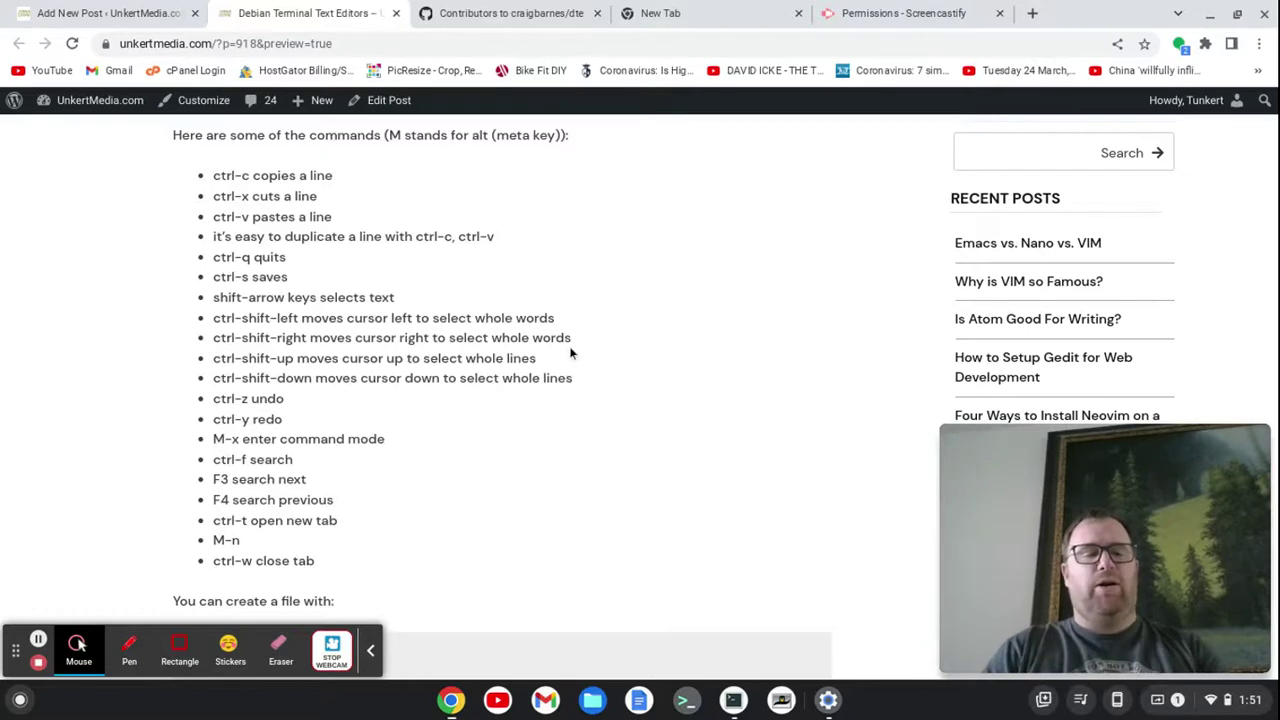
key(alt+Tab)
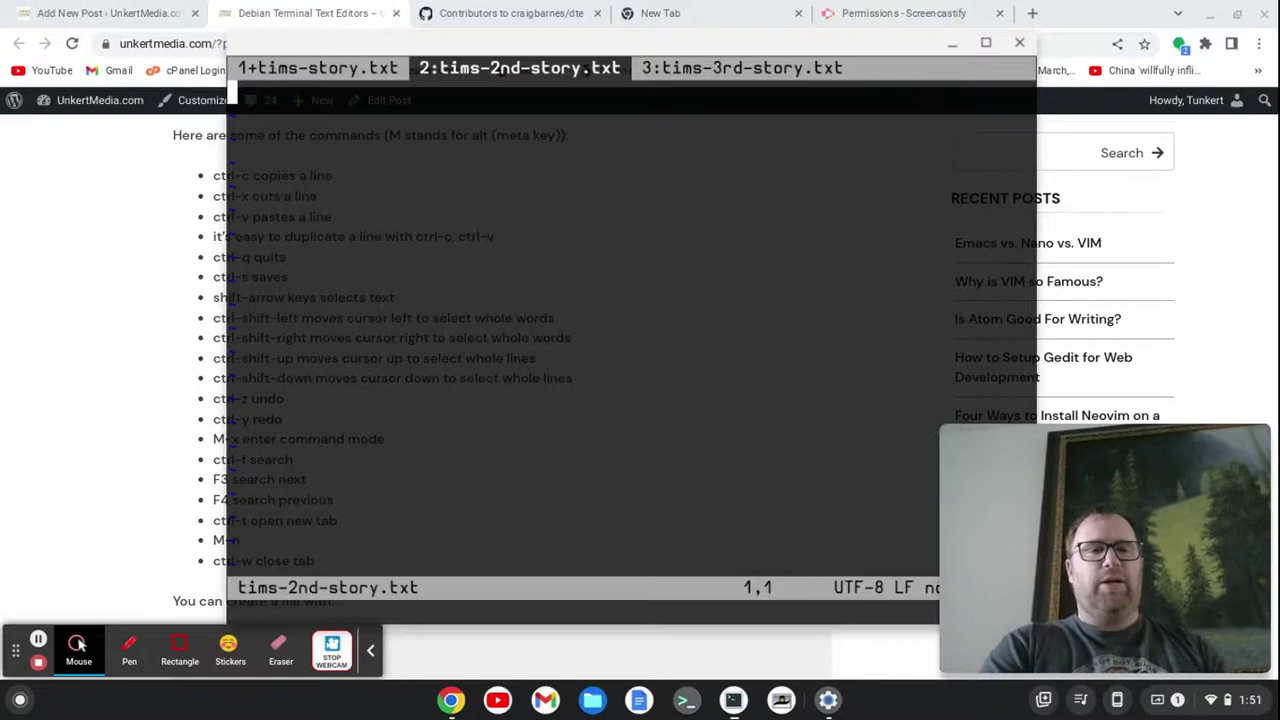
key(ctrl+w)
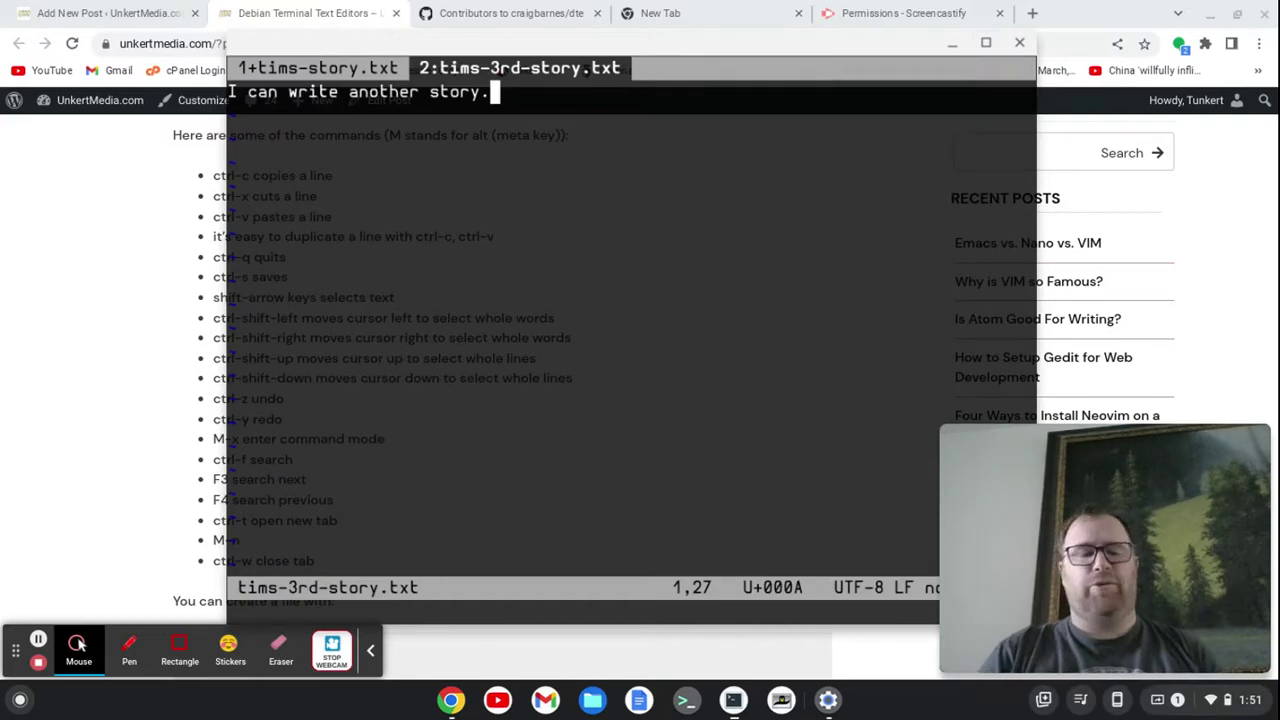
key(ctrl+w)
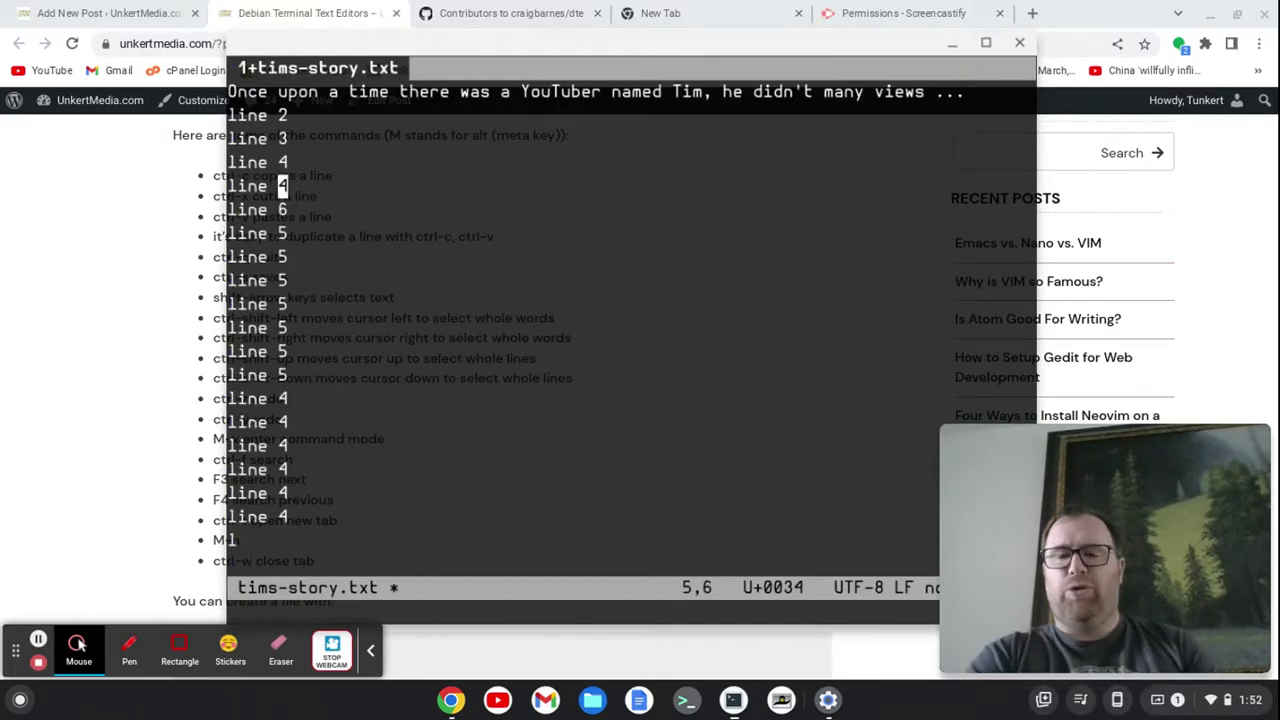
- Switch to the browser and examine the contributors graphs of the dte repository on GitHub
key(ctrl+q)
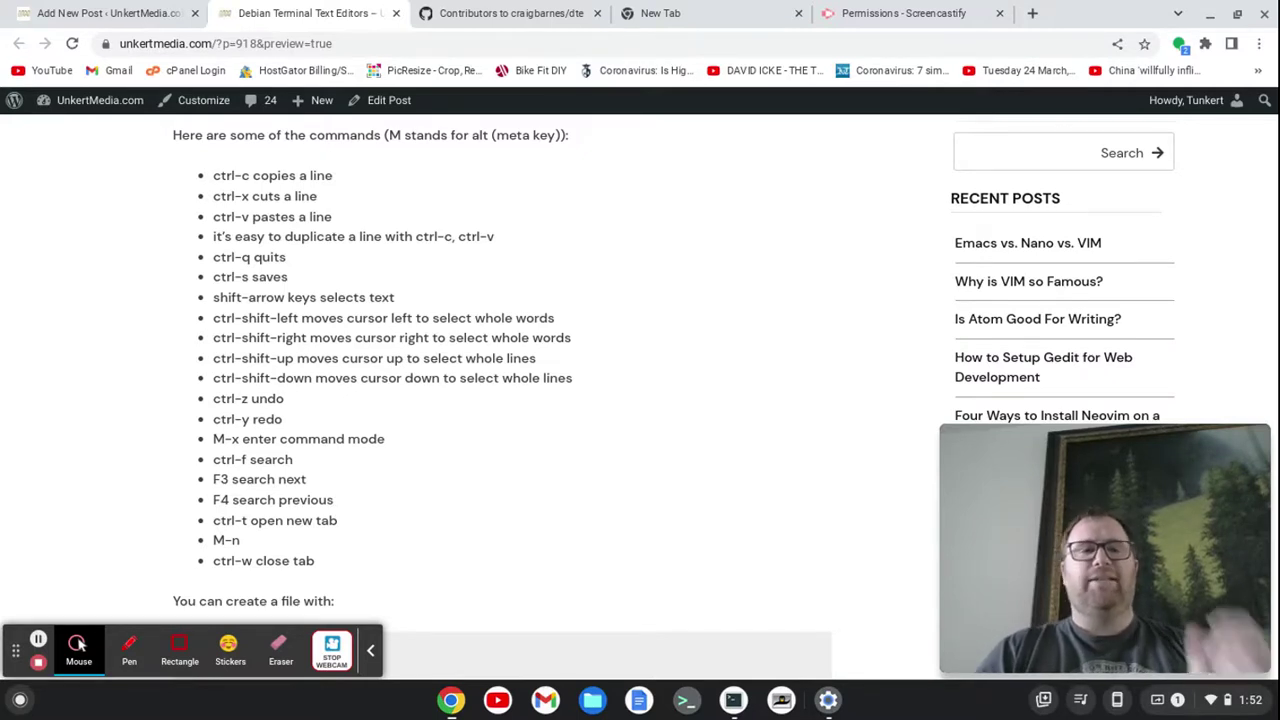
click(490, 12)
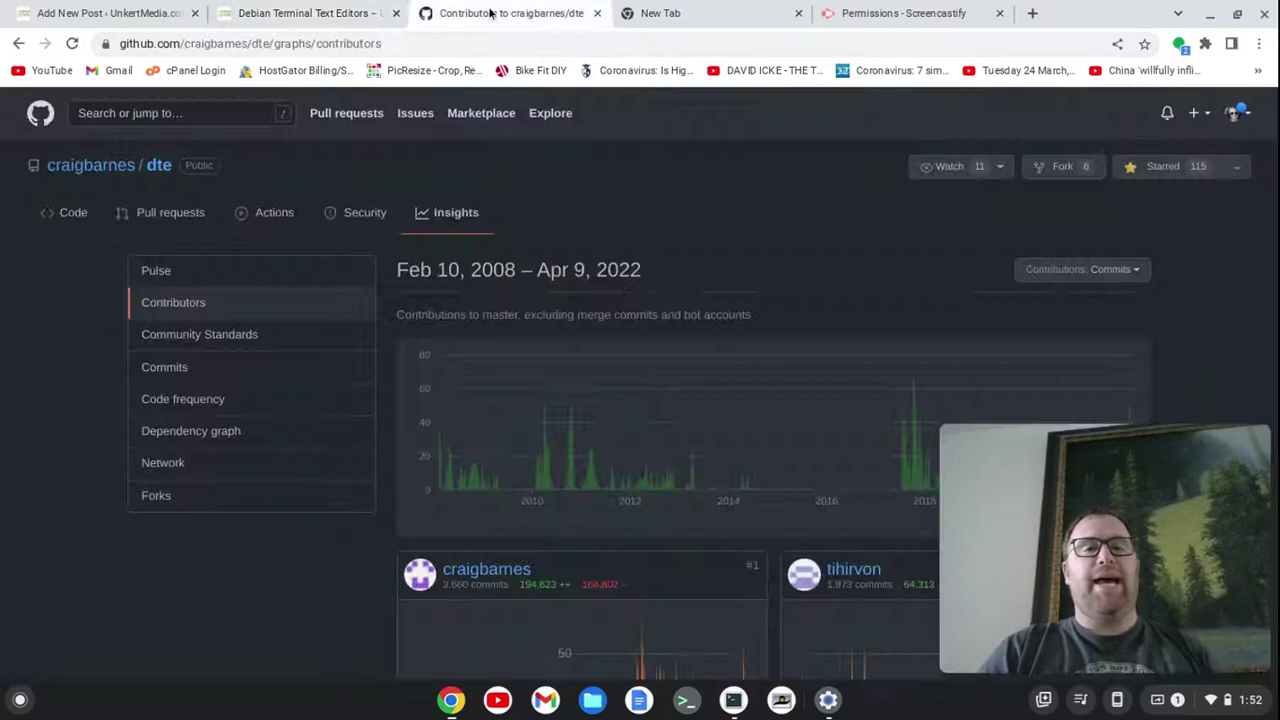
scroll(577, 300, down, 1)
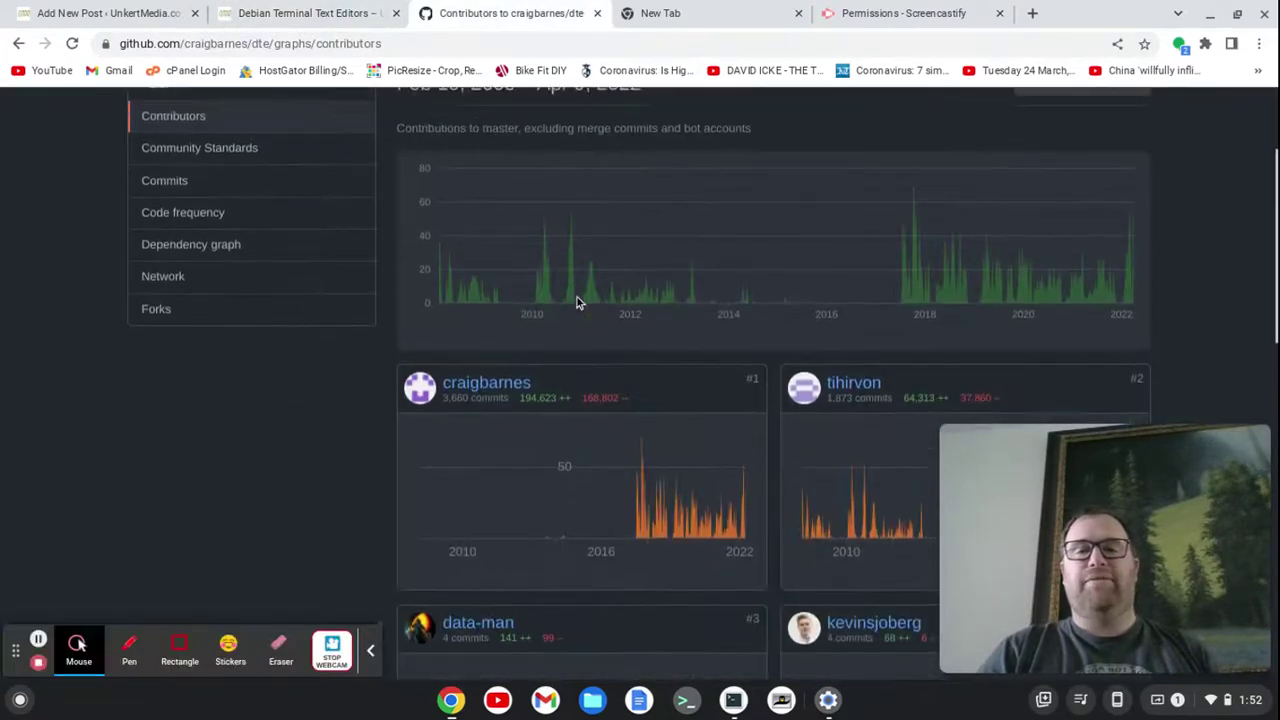
scroll(577, 300, up, 2)
scroll(577, 300, down, 1)
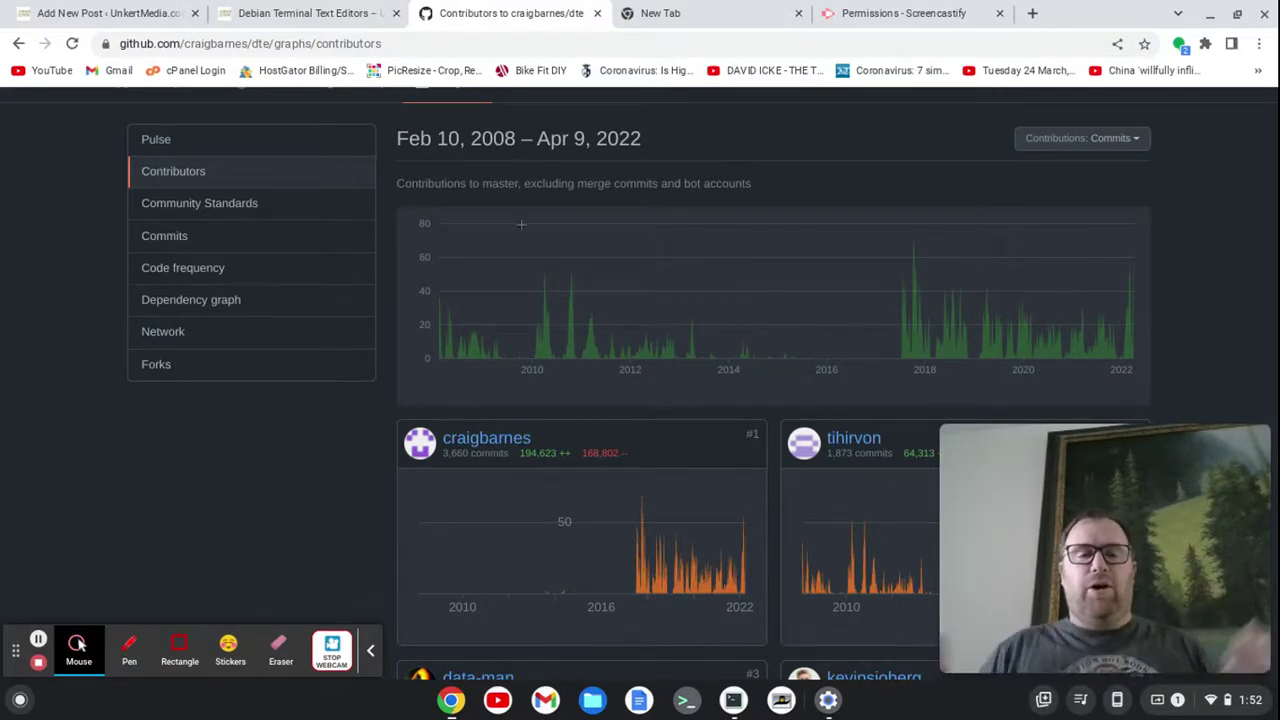
scroll(521, 224, up, 2)
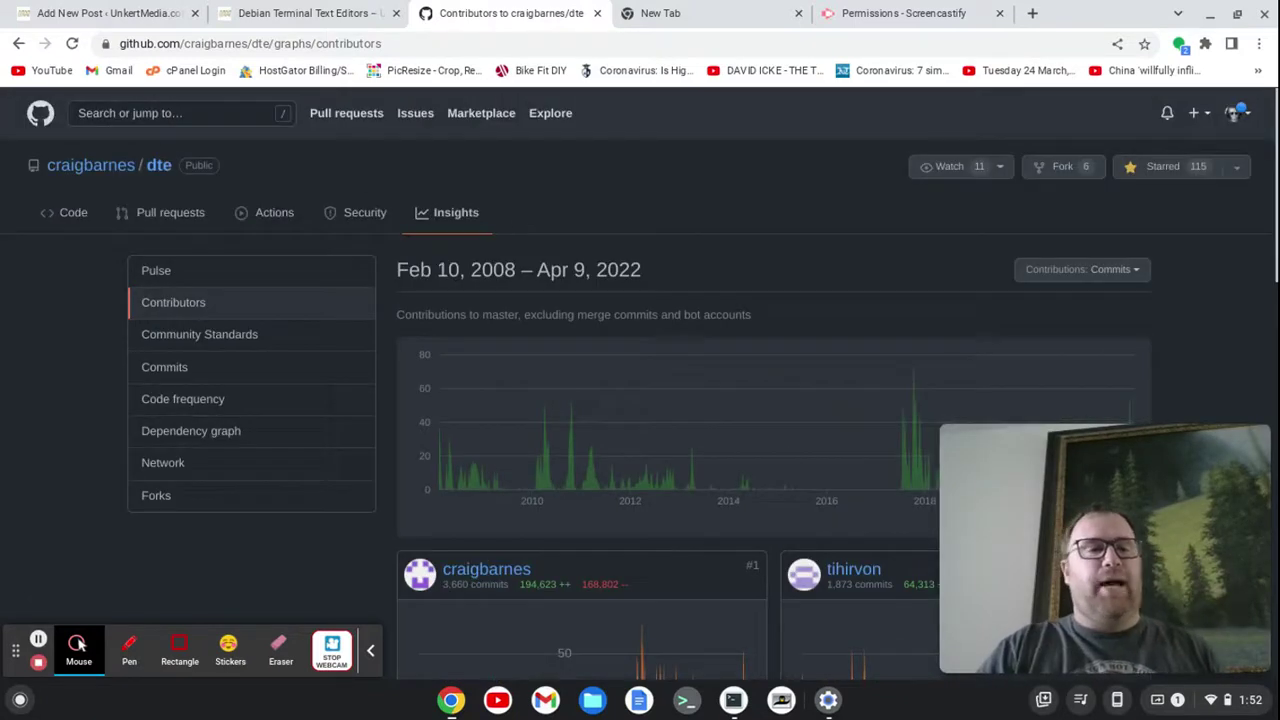
- Open the LICENSE file from the dte repository's main page and review its license terms
click(160, 168)
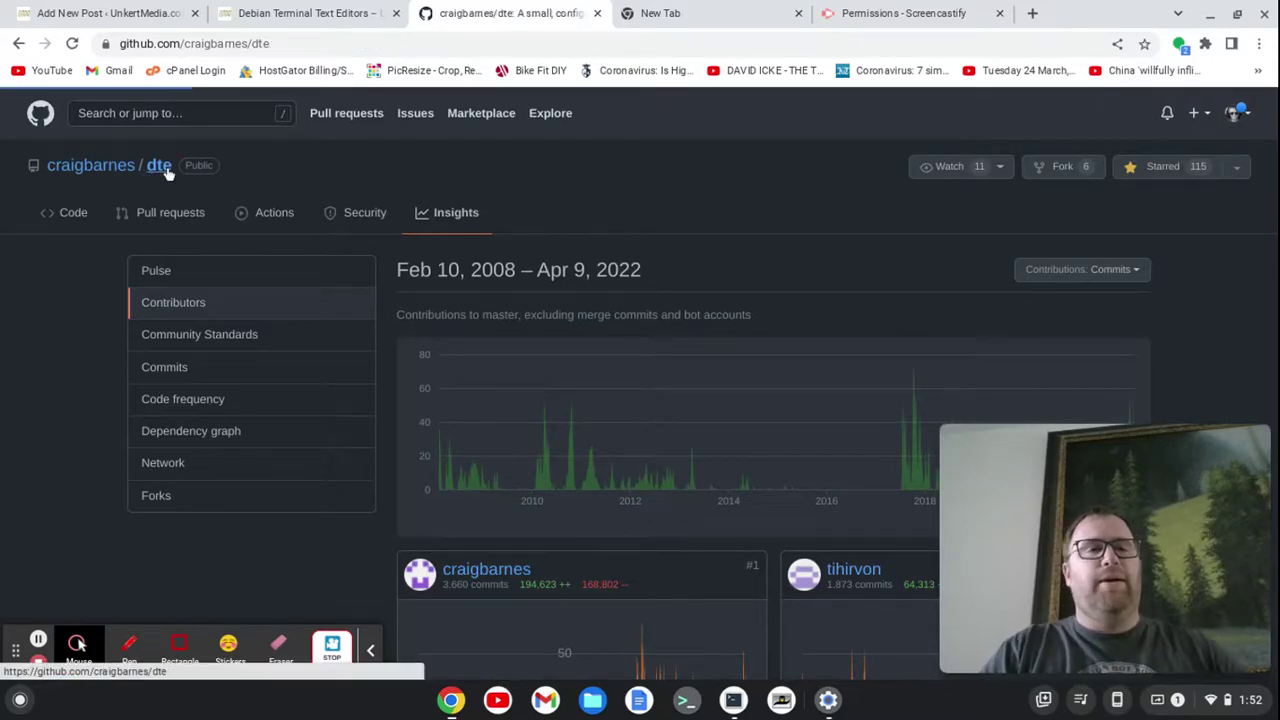
scroll(76, 287, down, 4)
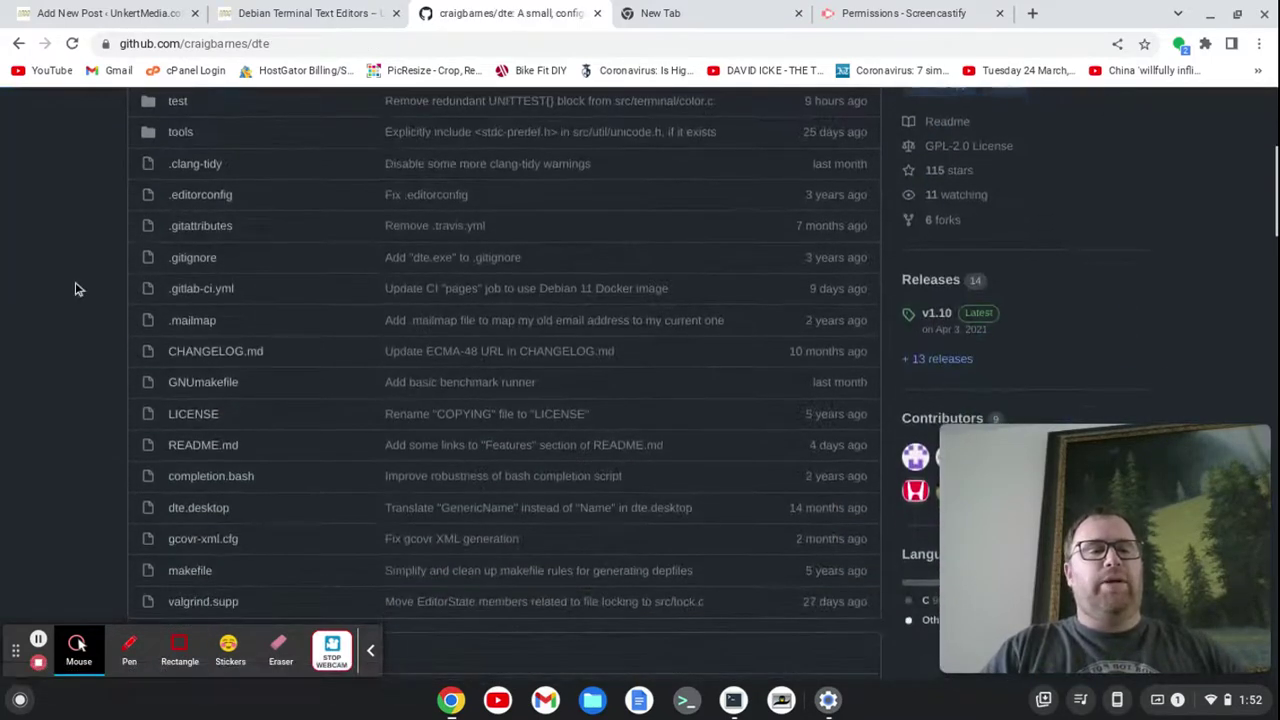
click(194, 416)
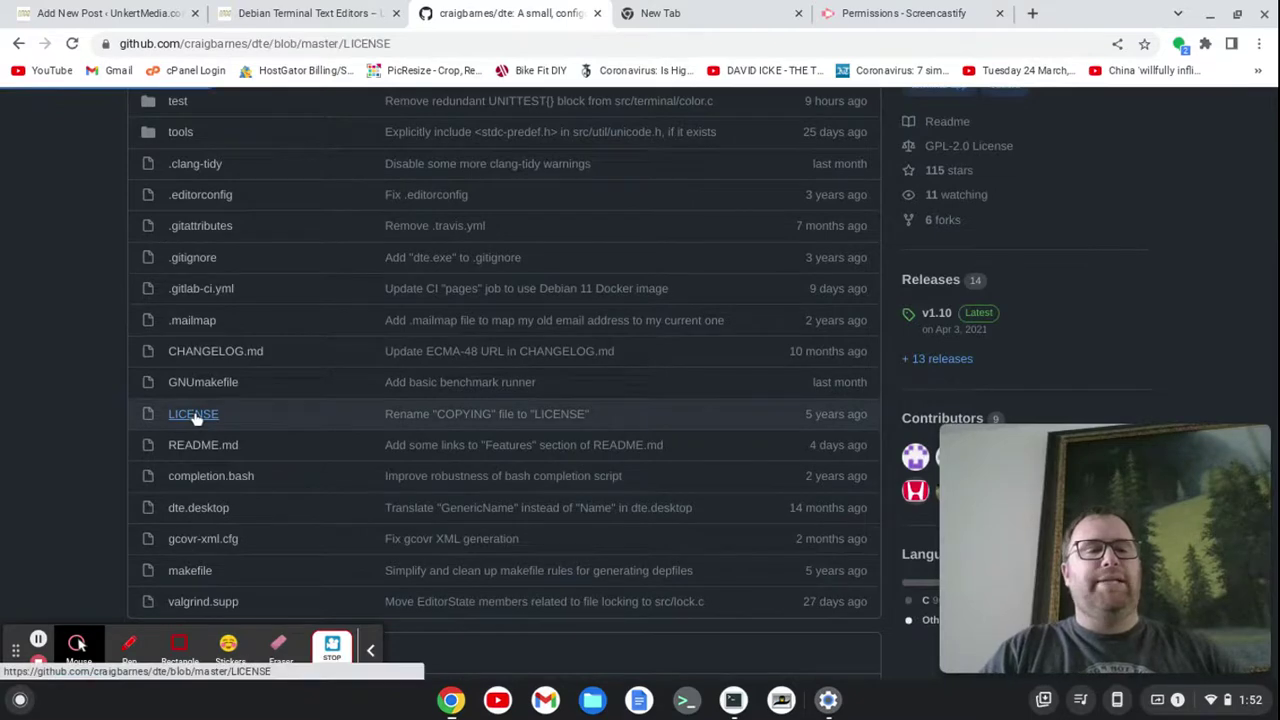
scroll(114, 366, down, 2)
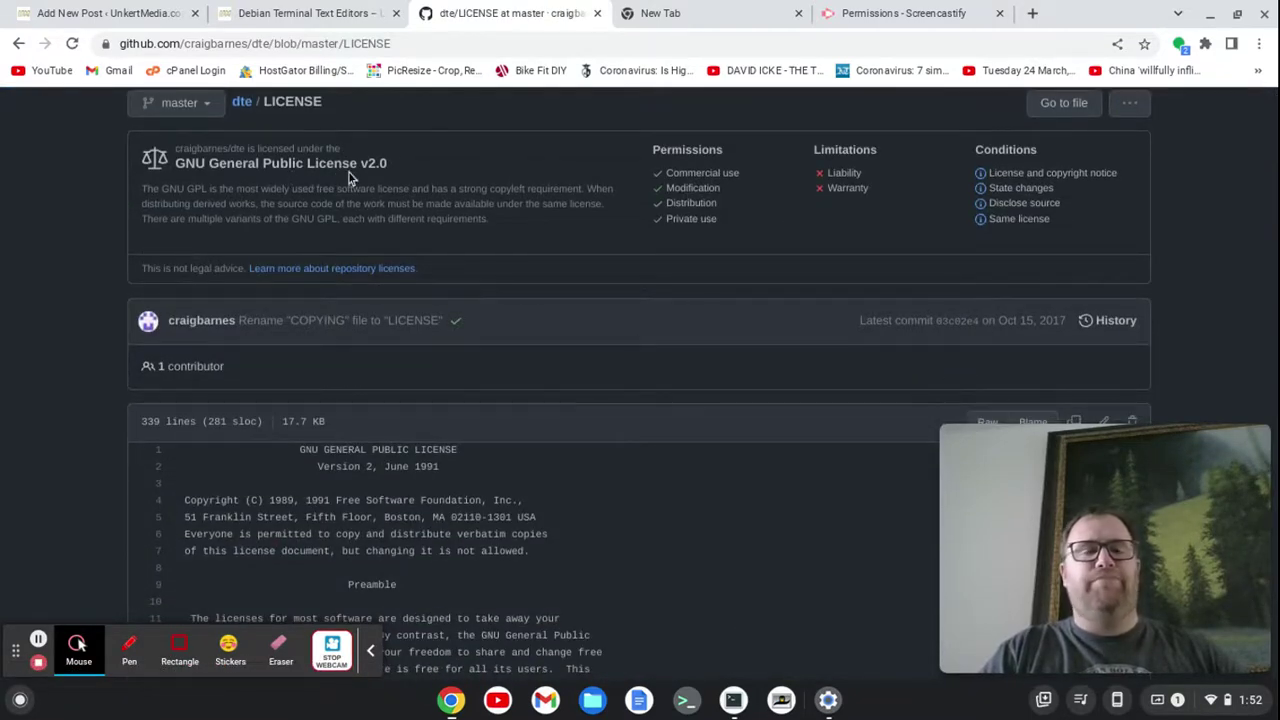
scroll(349, 177, down, 3)
scroll(350, 174, up, 1)
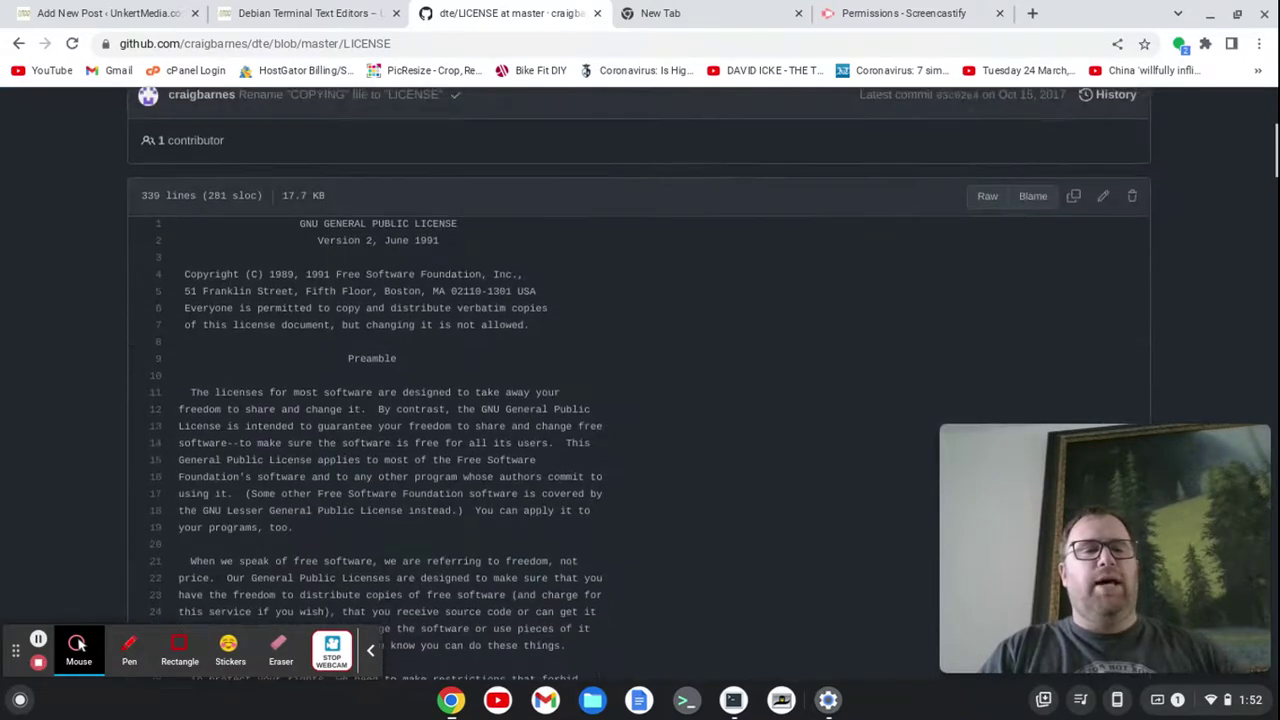
scroll(350, 174, up, 3)
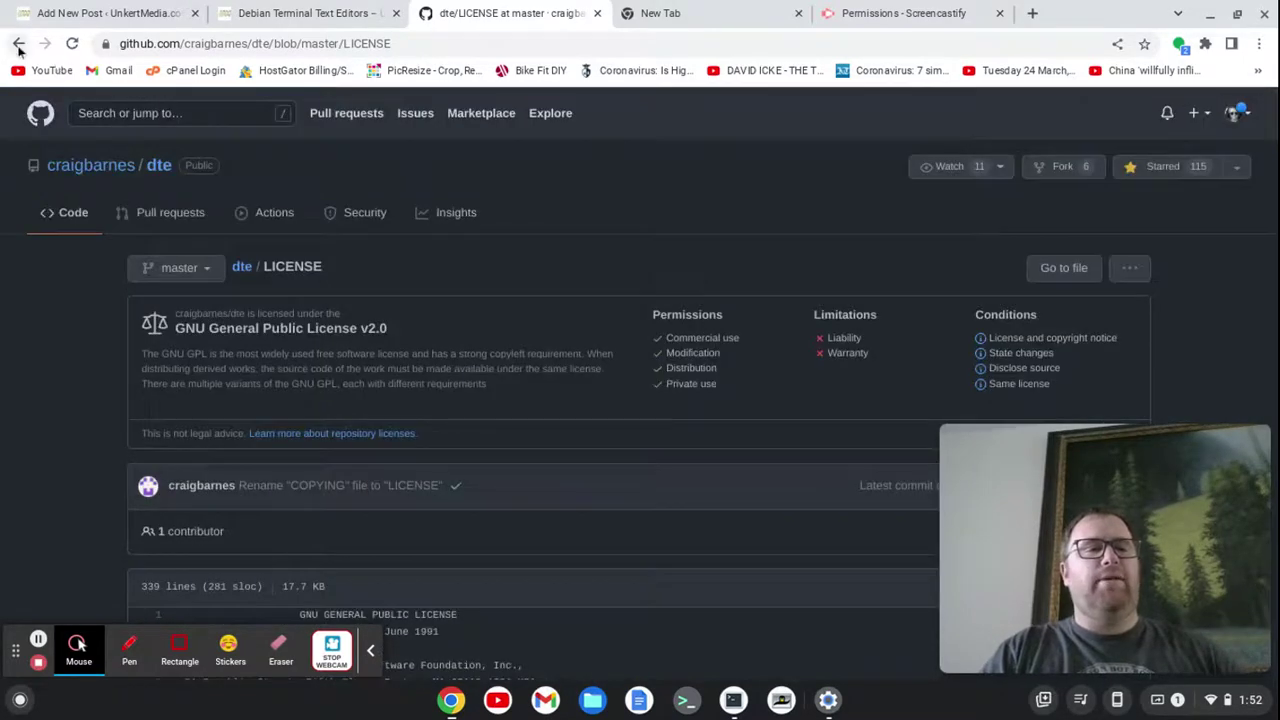
- Return to the dte repository's main page and review its file list and the README's Features section
click(18, 43)
scroll(31, 249, up, 3)
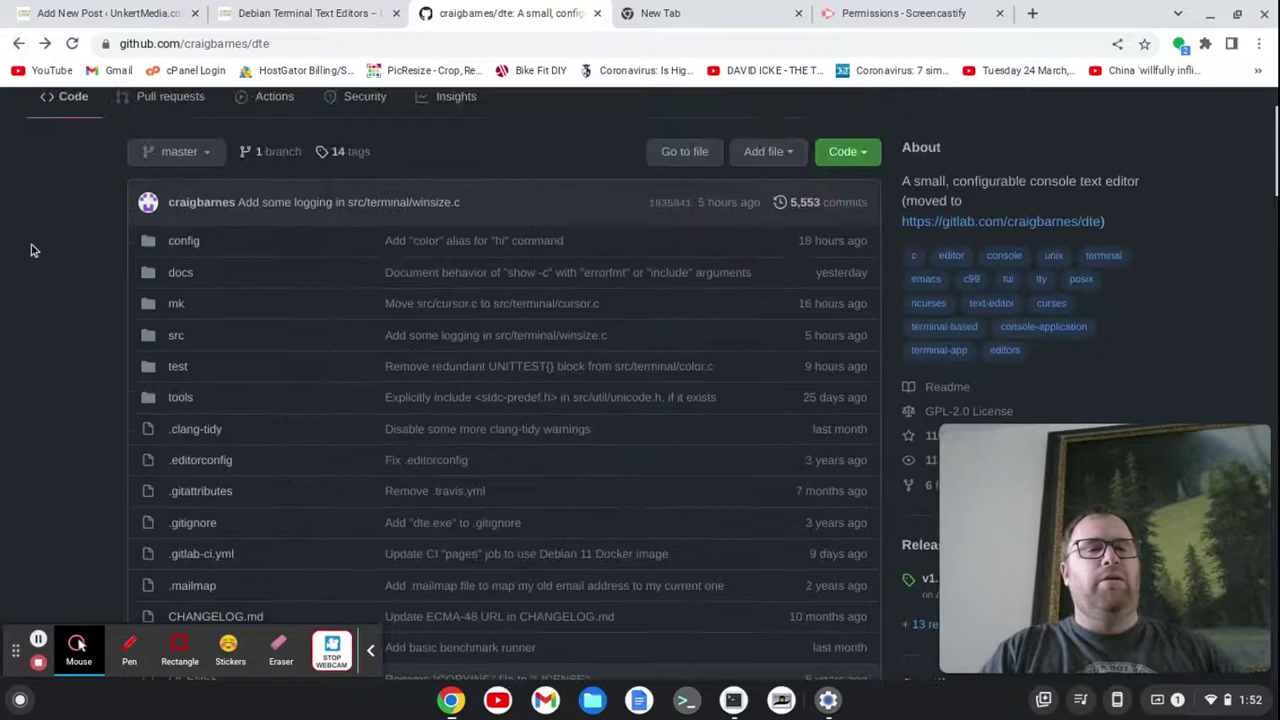
scroll(31, 249, down, 5)
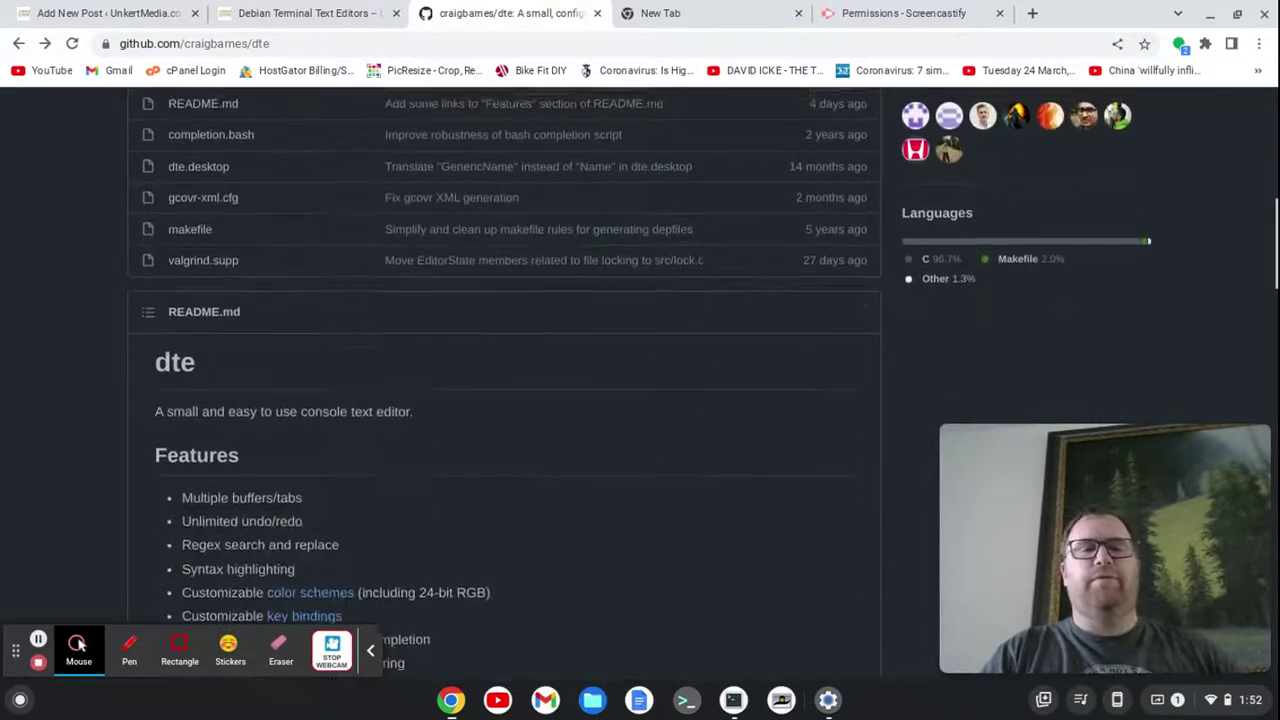
scroll(504, 380, down, 2)
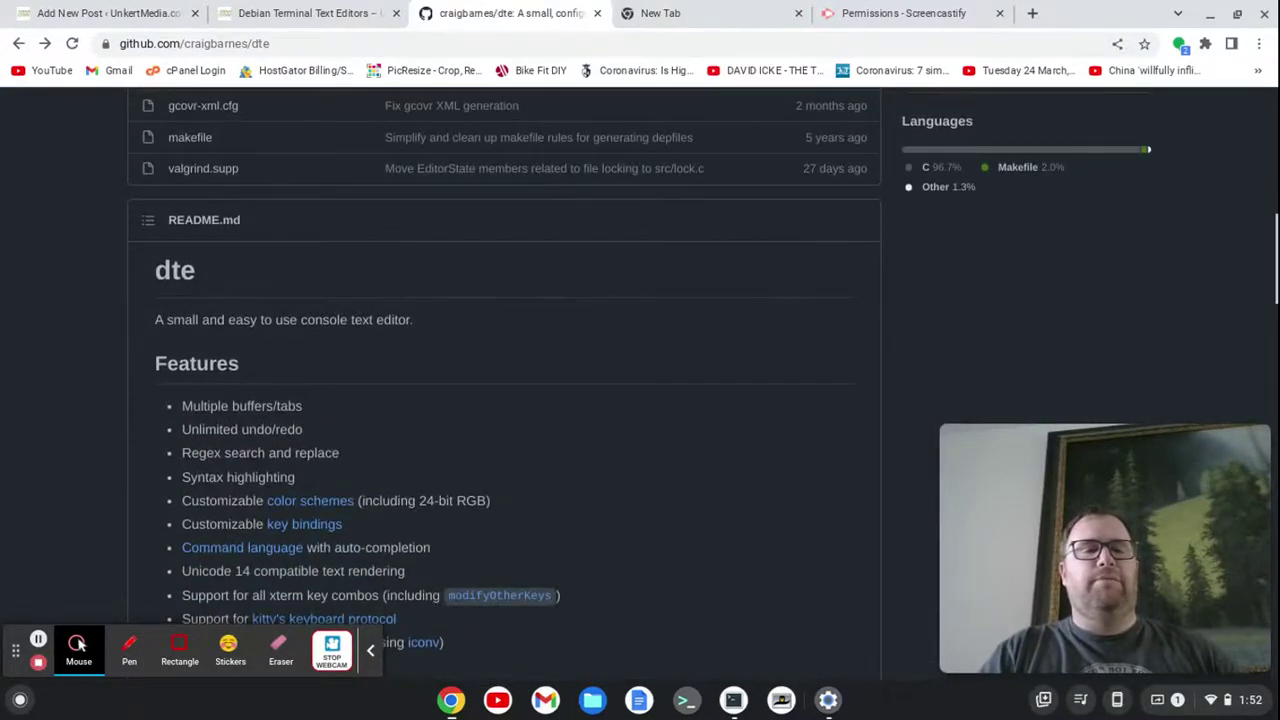
scroll(725, 310, up, 7)
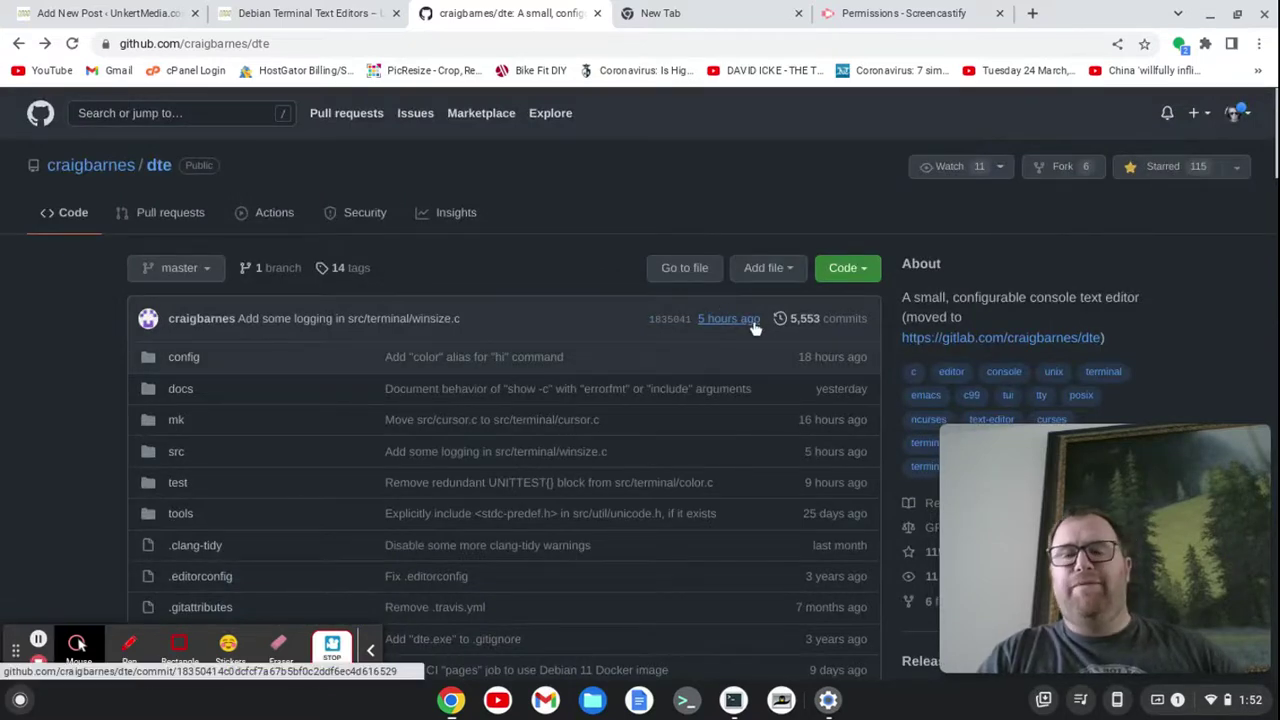